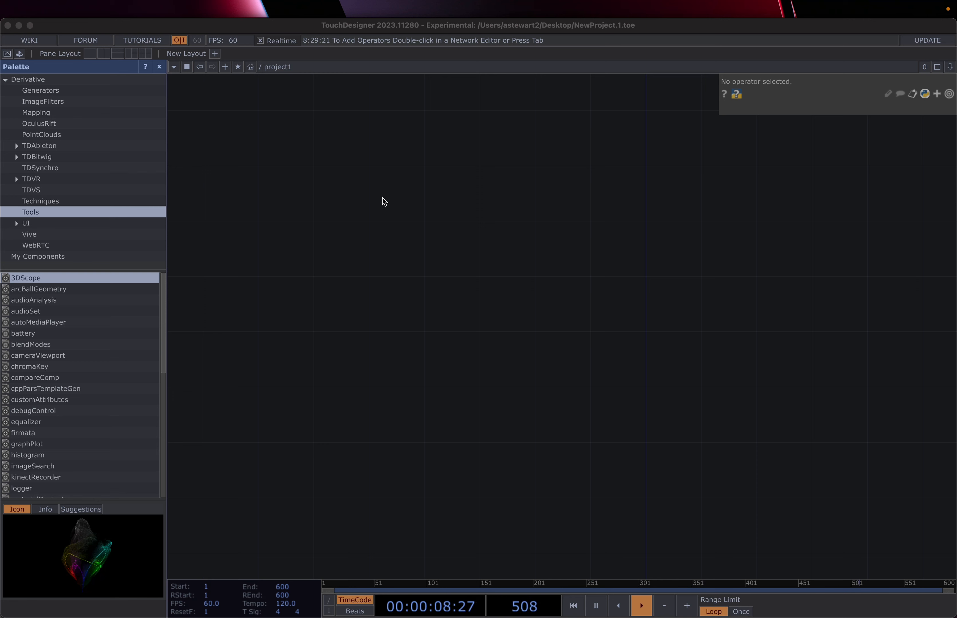
# Step: Add a Mouse In CHOP, mousein1, found by searching 'mou' in the CHOP list
pyautogui.doubleClick(312, 225)
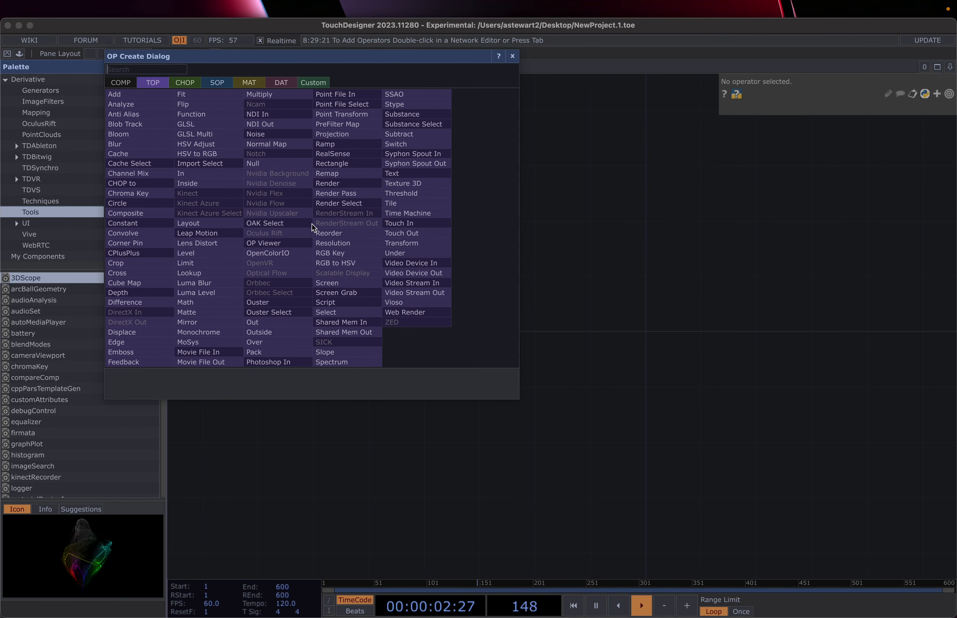
pyautogui.click(181, 85)
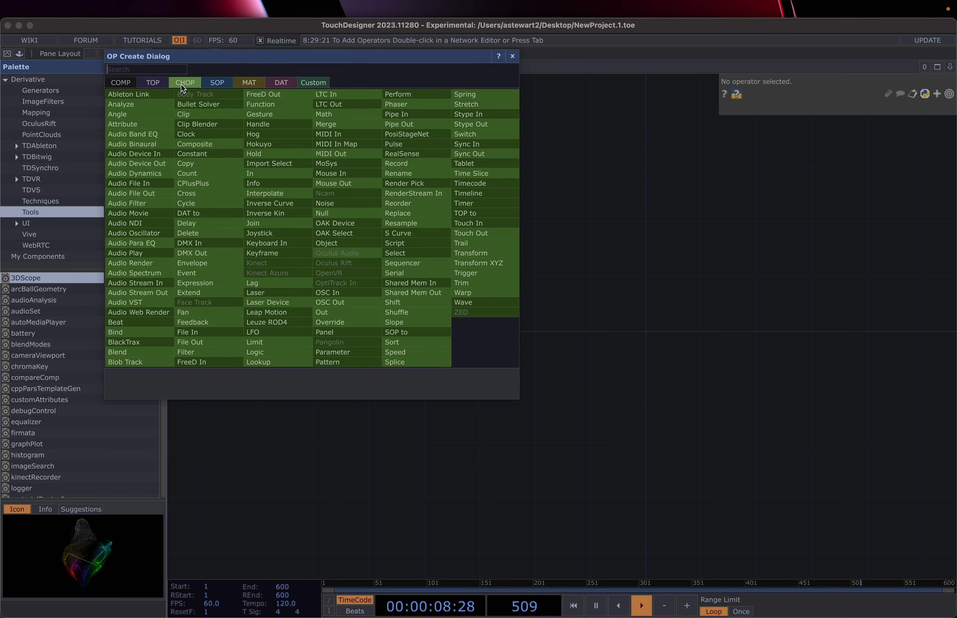
pyautogui.write('mou')
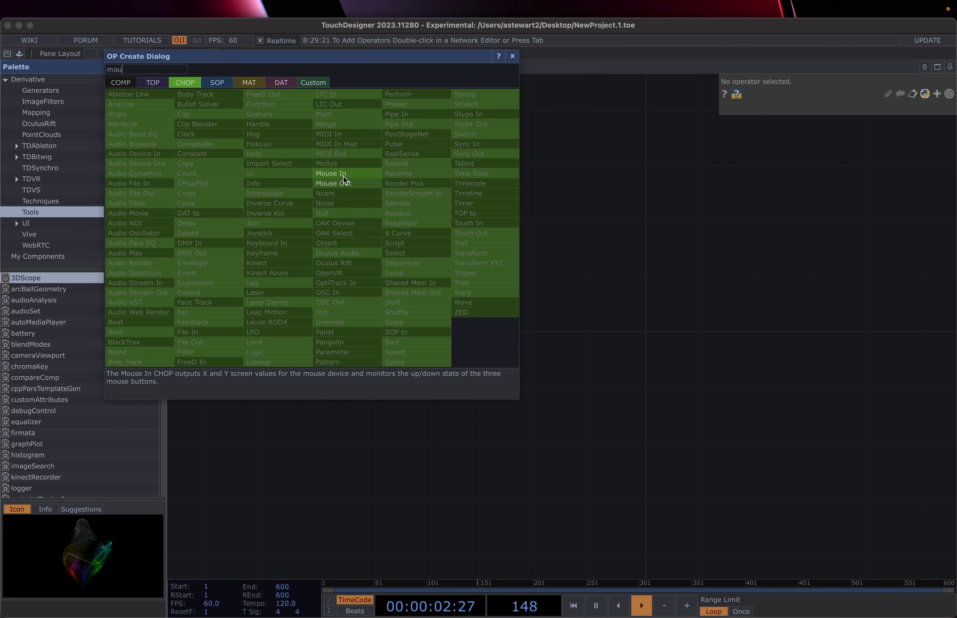
pyautogui.click(345, 175)
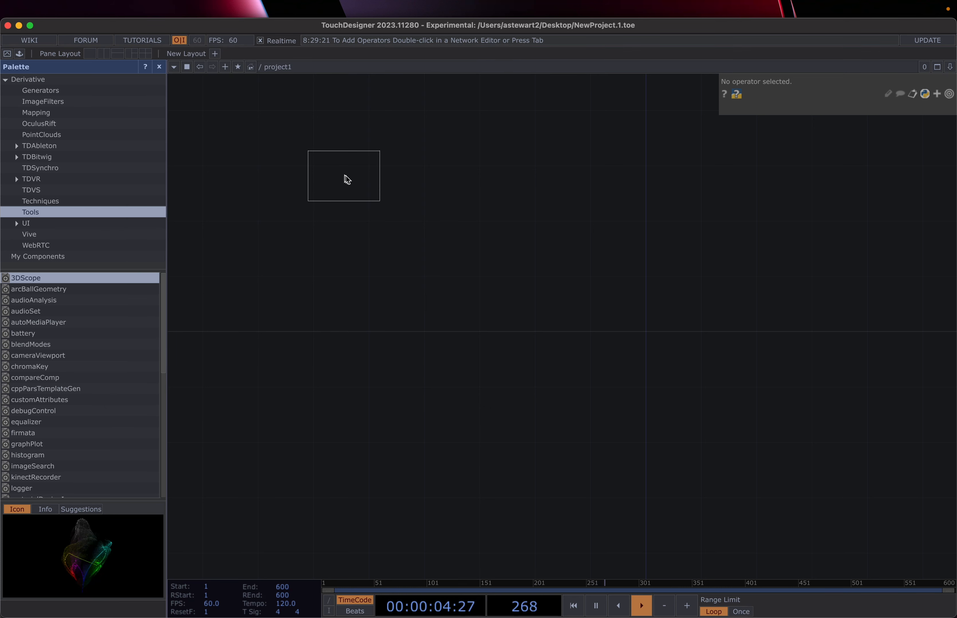
pyautogui.click(372, 208)
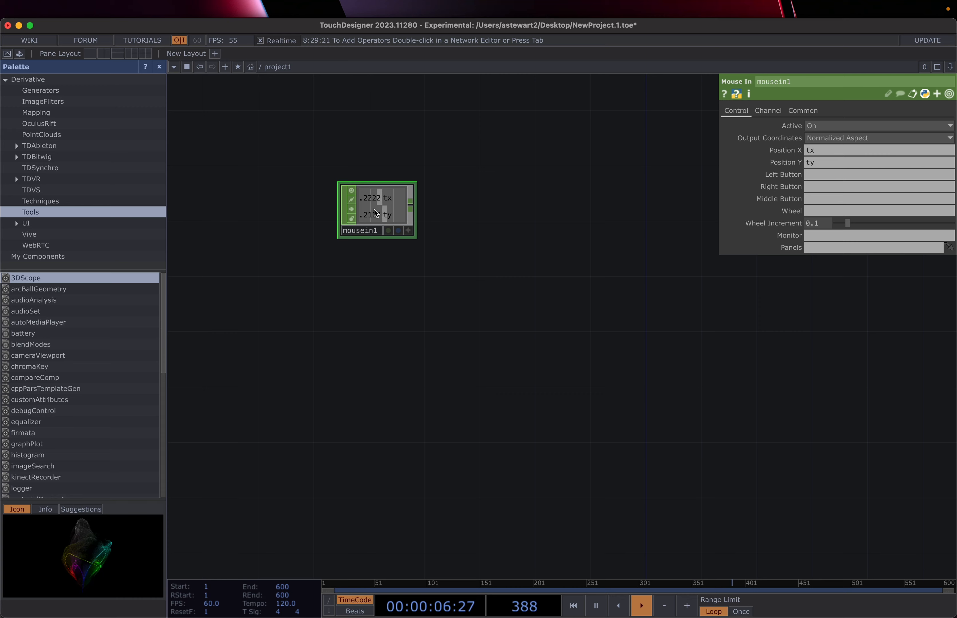
pyautogui.scroll(3, 376, 208)
pyautogui.scroll(4, 376, 209)
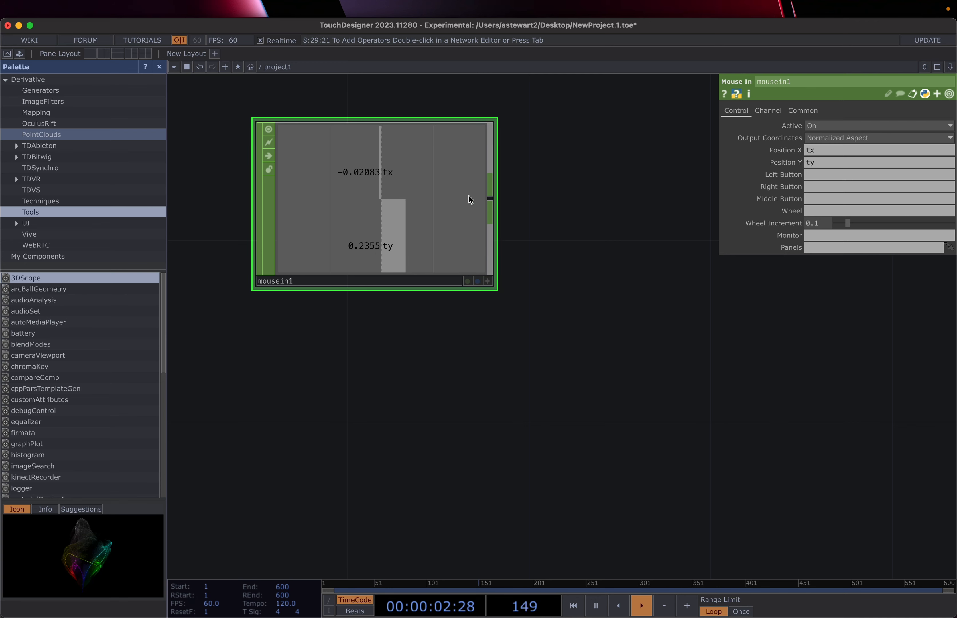
# Step: Name mousein1's Left Button channel L and test it with repeated clicks
pyautogui.click(809, 174)
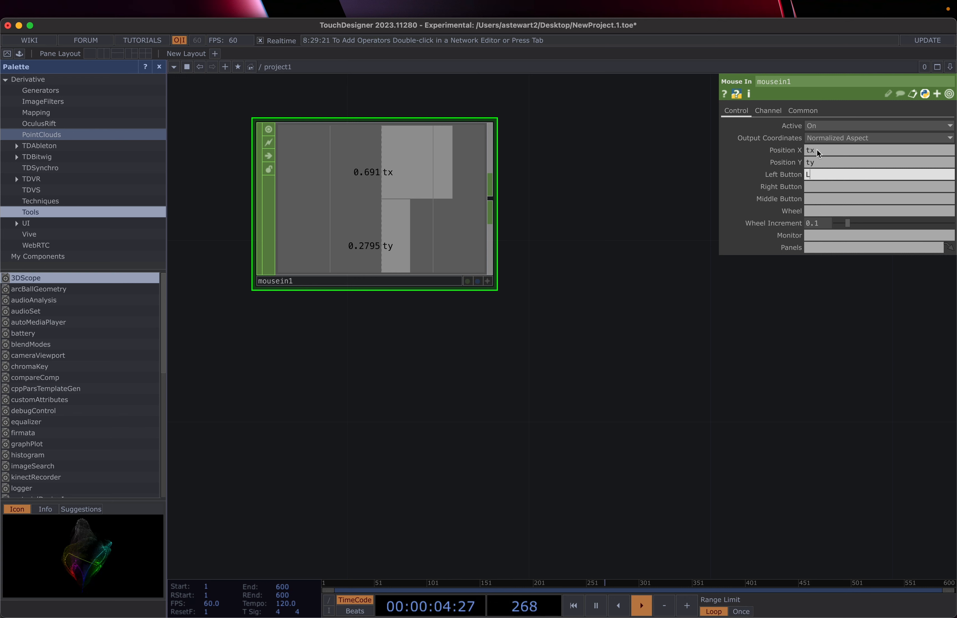
pyautogui.click(678, 216)
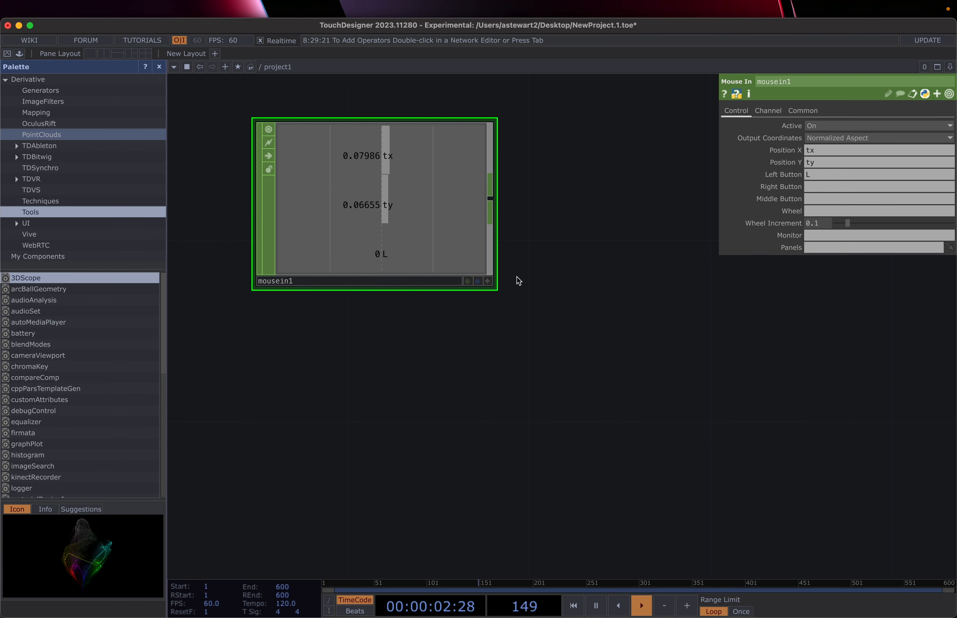
pyautogui.click(551, 282)
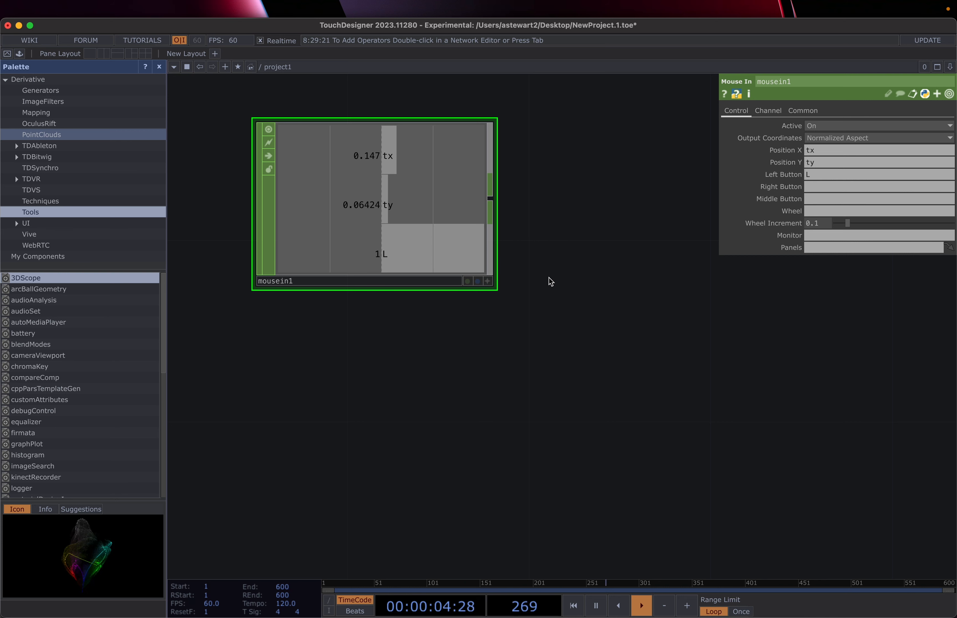
pyautogui.click(551, 281)
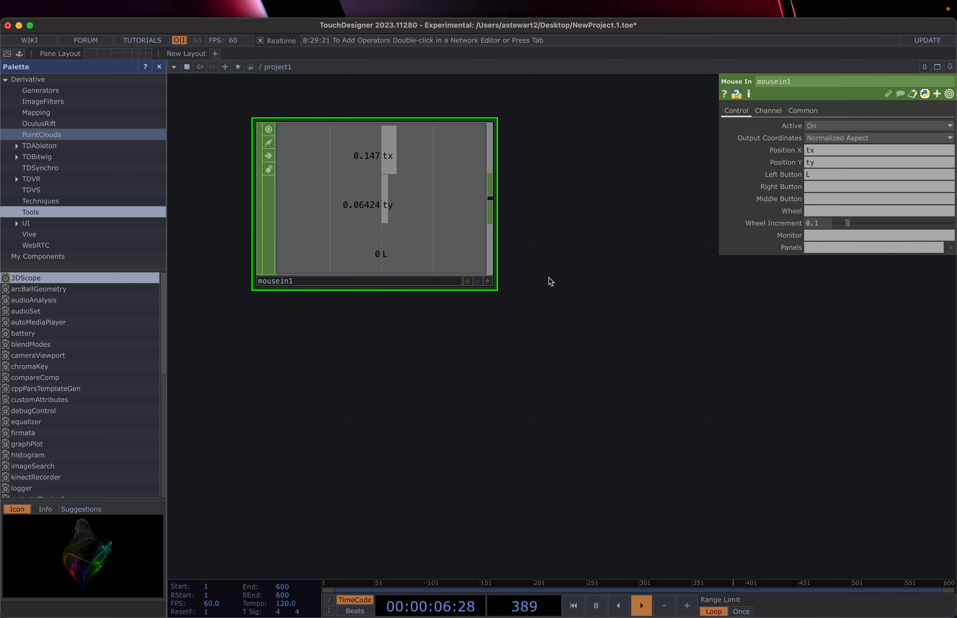
pyautogui.click(550, 281)
pyautogui.click(551, 282)
pyautogui.click(551, 282)
pyautogui.click(551, 281)
pyautogui.click(550, 282)
pyautogui.click(551, 281)
pyautogui.click(551, 281)
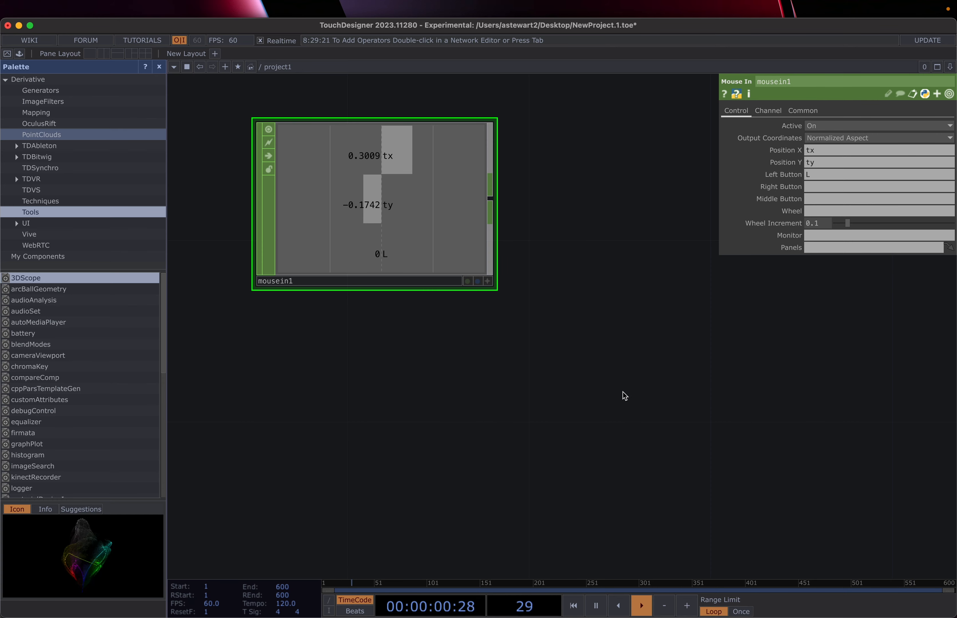
# Step: Pan the network view so mousein1 sits further left
pyautogui.scroll(2, 623, 392)
pyautogui.scroll(-5, 623, 392)
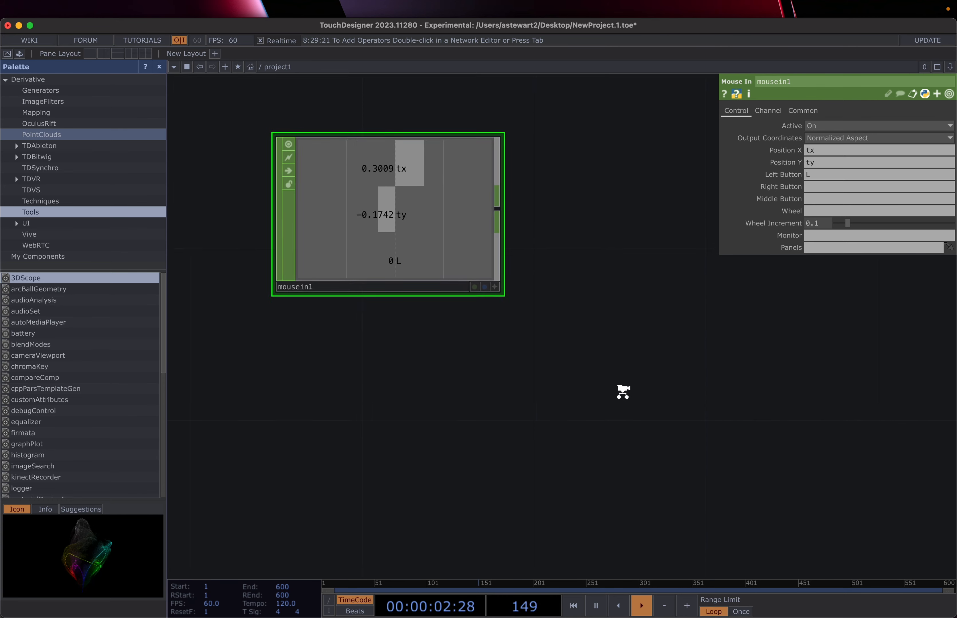
pyautogui.scroll(-2, 624, 392)
pyautogui.moveTo(624, 396); pyautogui.dragTo(485, 446)
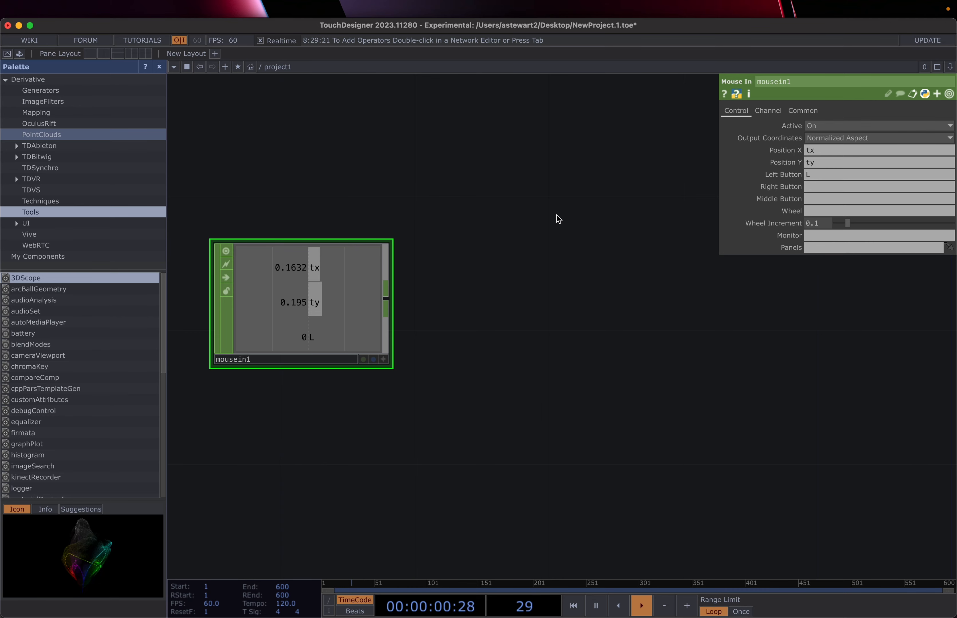
# Step: Add a Circle TOP, circle1, beside mousein1, found by searching 'ci' among TOPs
pyautogui.press('Tab')
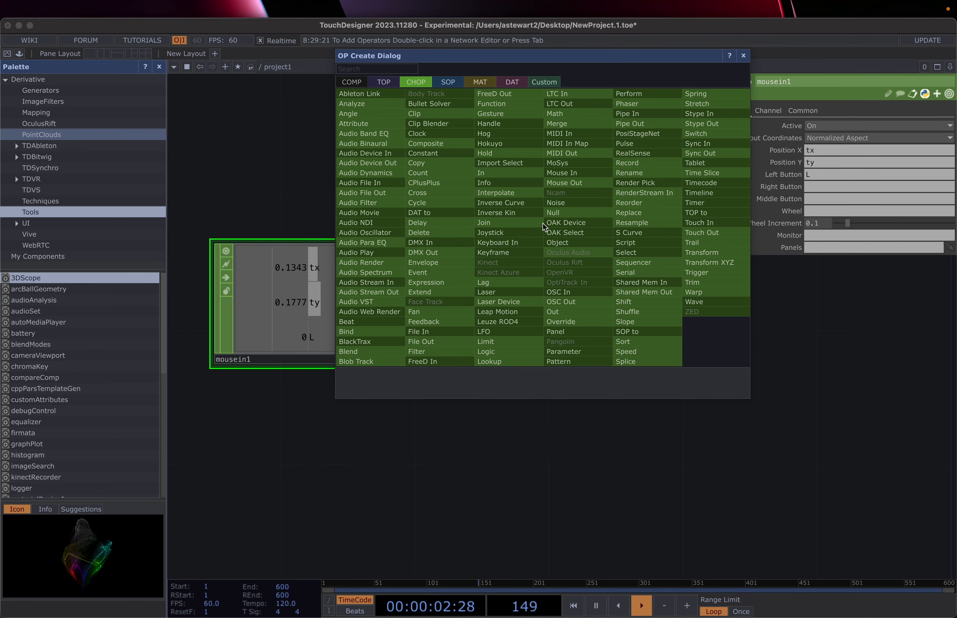
pyautogui.click(383, 82)
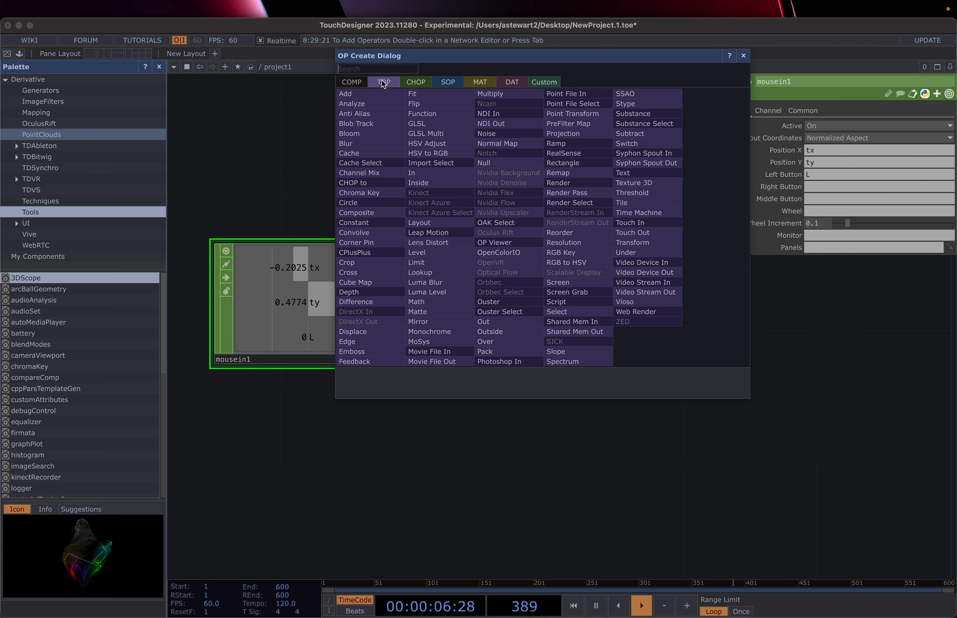
pyautogui.write('ci')
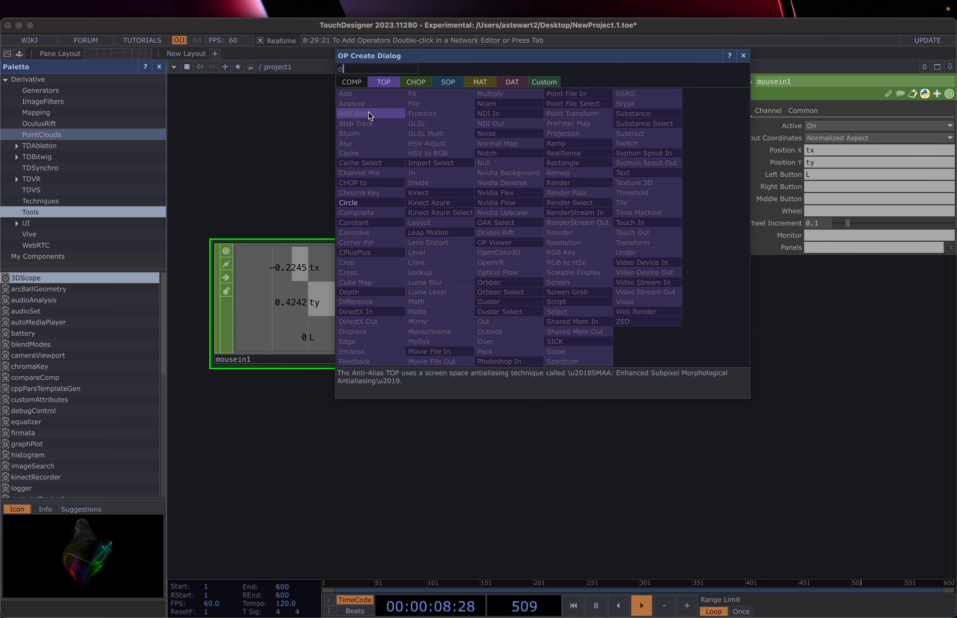
pyautogui.click(360, 202)
pyautogui.click(596, 335)
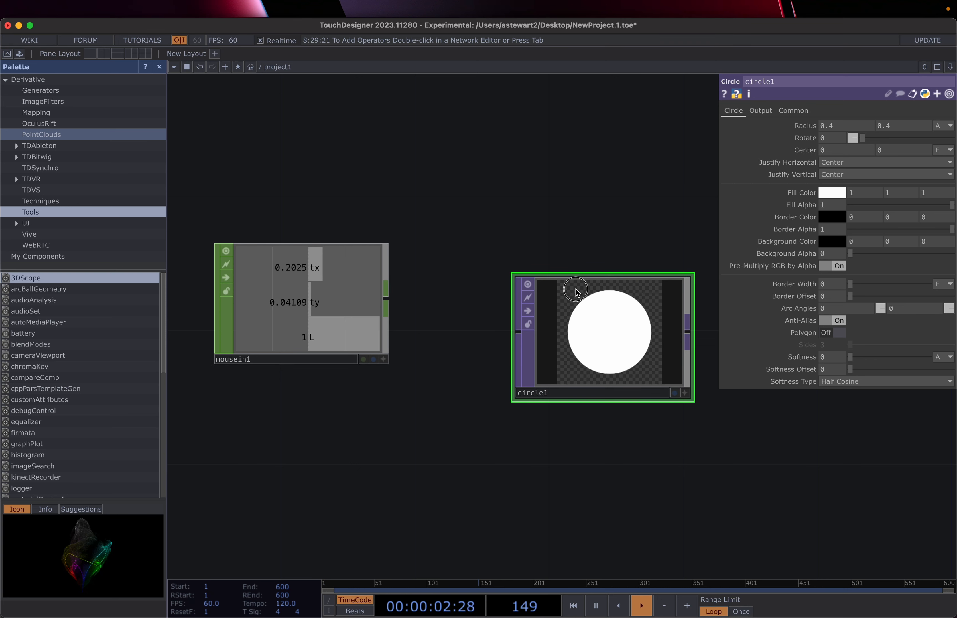
# Step: Move circle1 beside mousein1 and set its Radius to 0.5 on both axes
pyautogui.moveTo(575, 303); pyautogui.dragTo(542, 236)
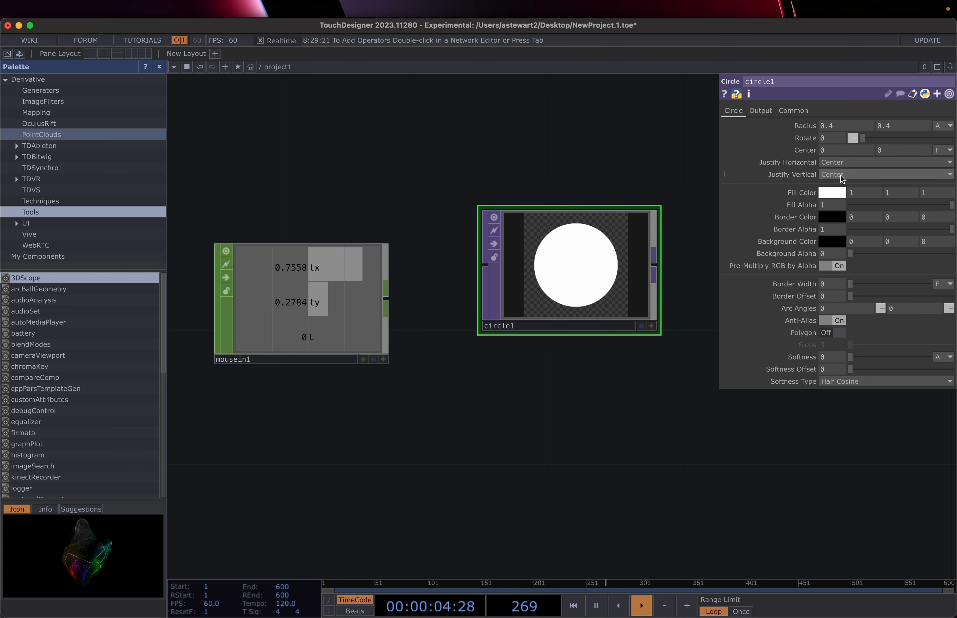
pyautogui.click(839, 126)
pyautogui.write('1')
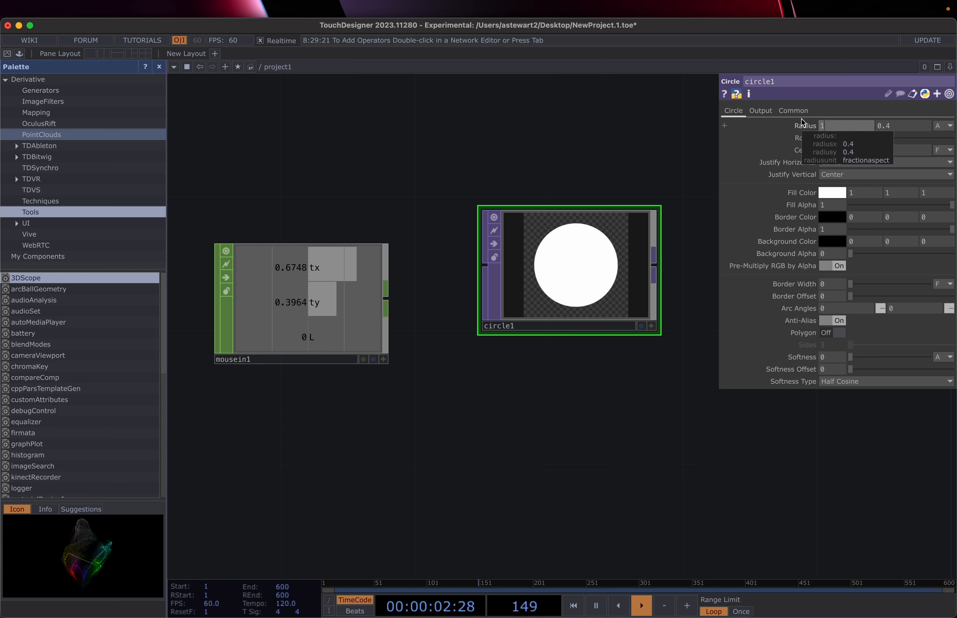
pyautogui.press('Return')
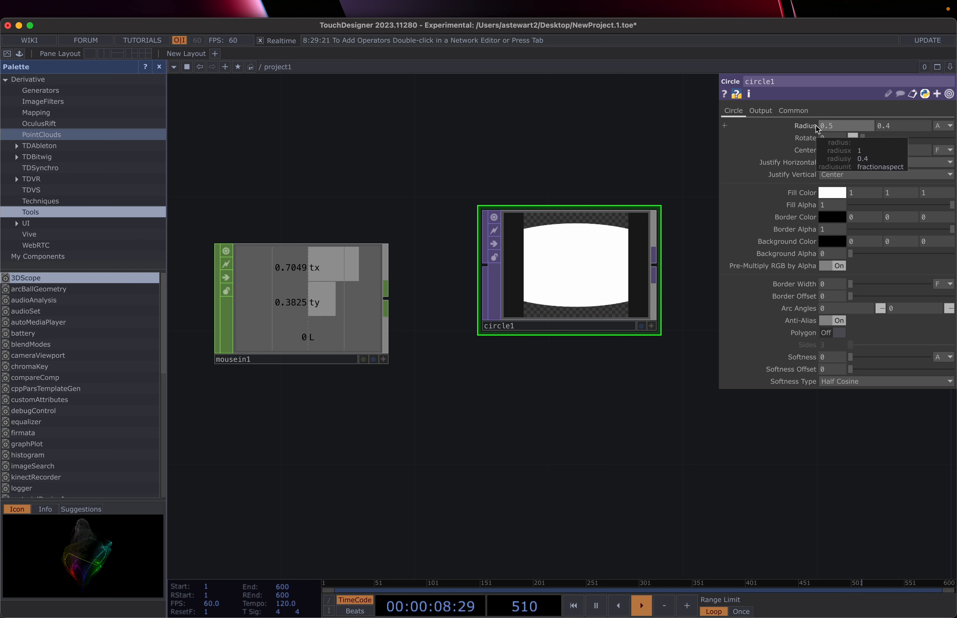
pyautogui.click(725, 125)
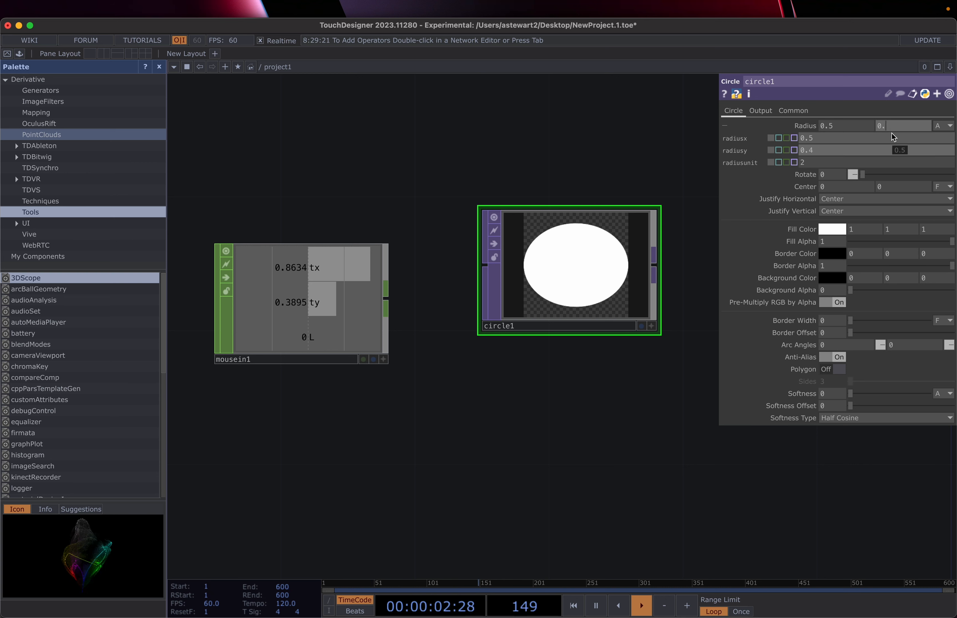
pyautogui.click(725, 199)
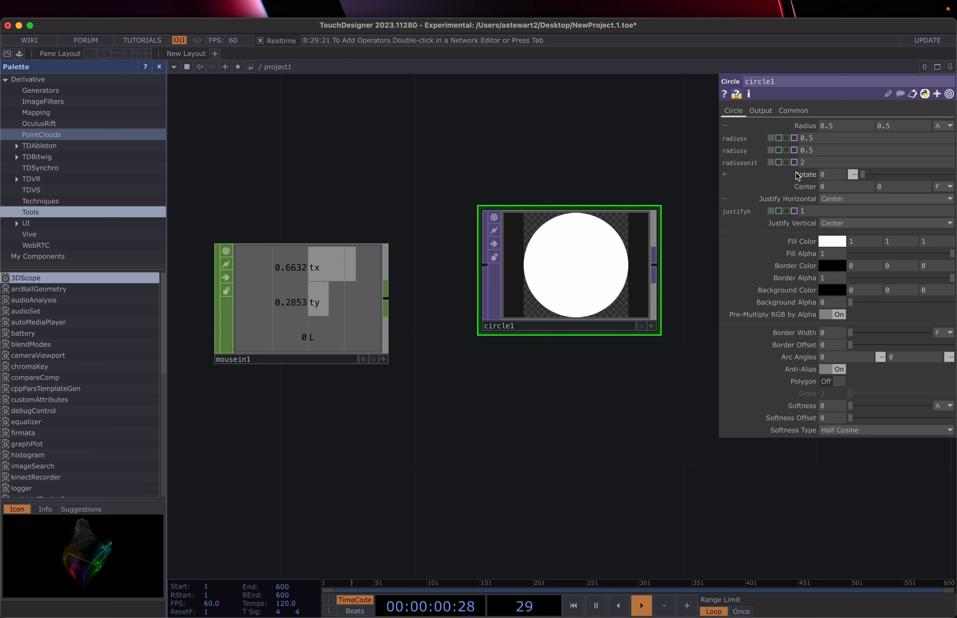
# Step: Set circle1's horizontal and vertical Radius values both to 0.1
pyautogui.click(840, 123)
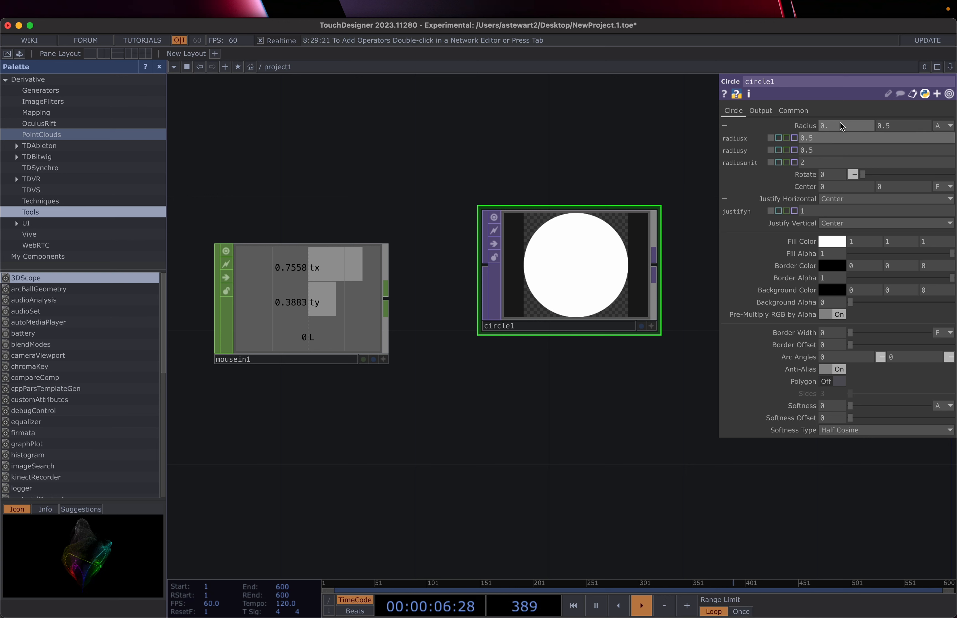
pyautogui.write('1')
pyautogui.click(892, 125)
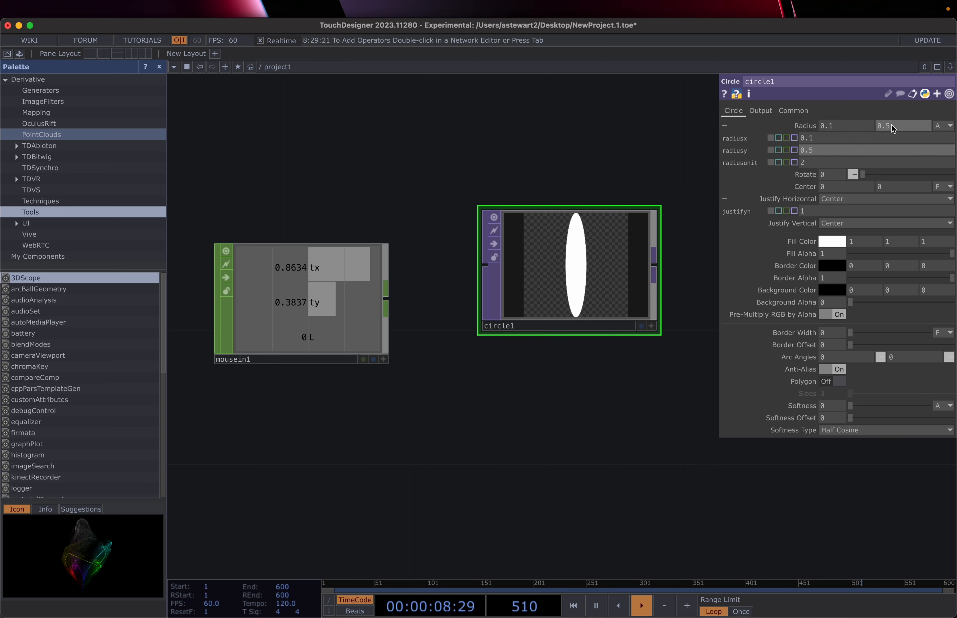
pyautogui.press('BackSpace')
pyautogui.write('1')
pyautogui.click(725, 187)
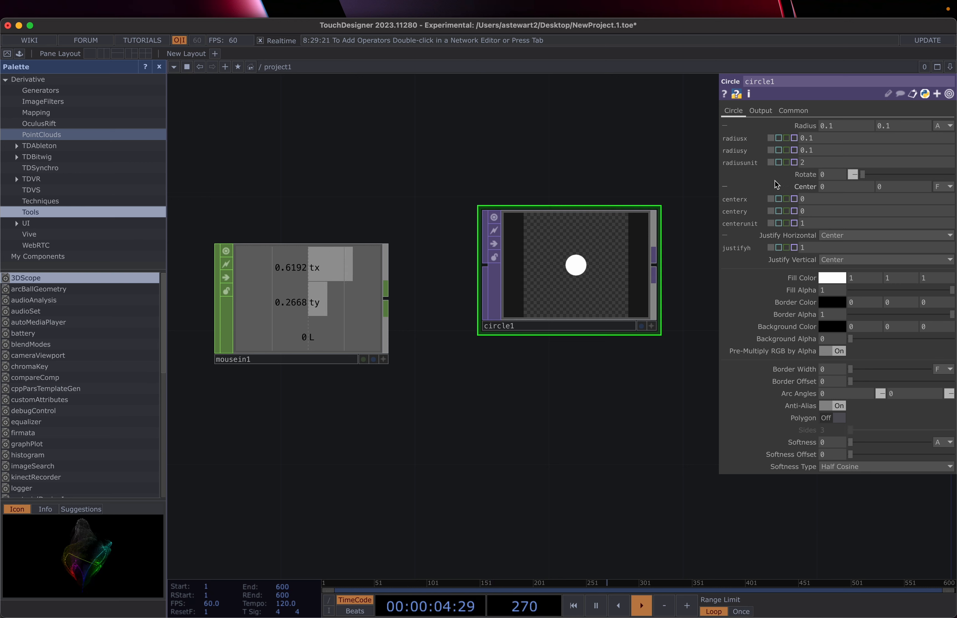
# Step: Collapse circle1's Center, Radius and Justify Horizontal rows, leaving the Center units unchanged
pyautogui.click(726, 187)
pyautogui.click(725, 127)
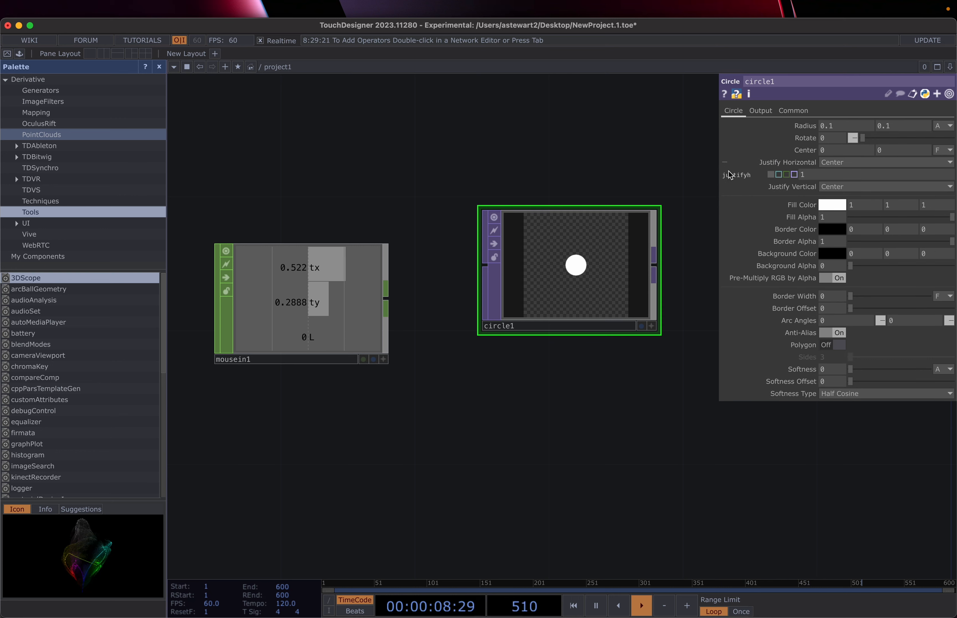
pyautogui.click(725, 162)
pyautogui.click(725, 162)
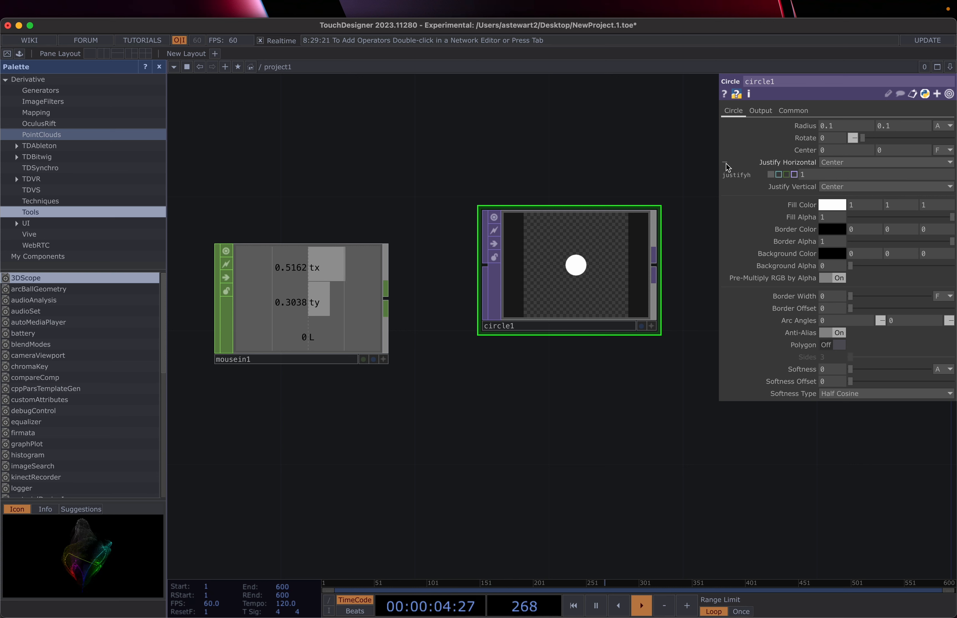
pyautogui.click(724, 163)
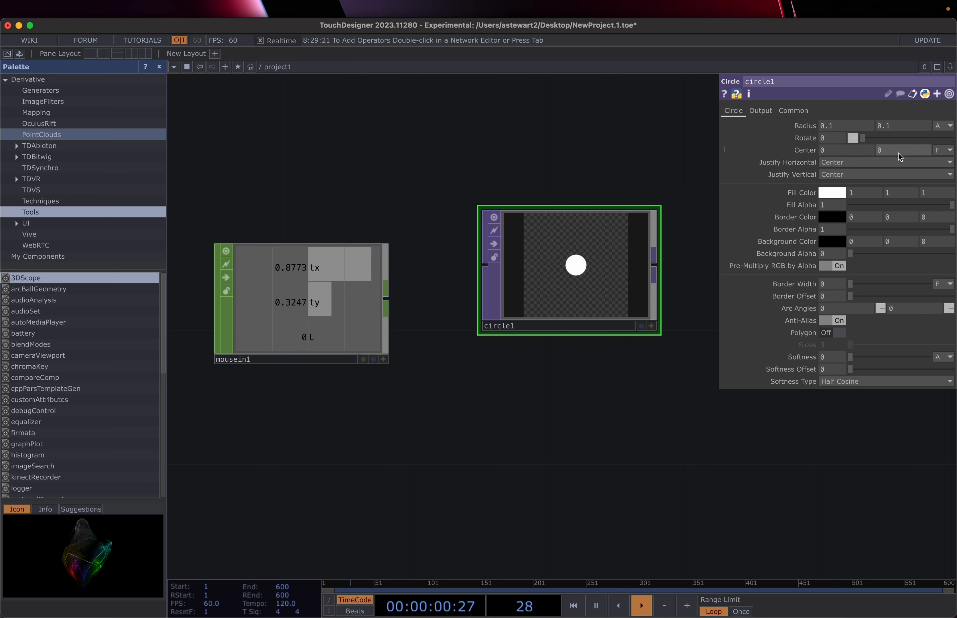
pyautogui.click(950, 151)
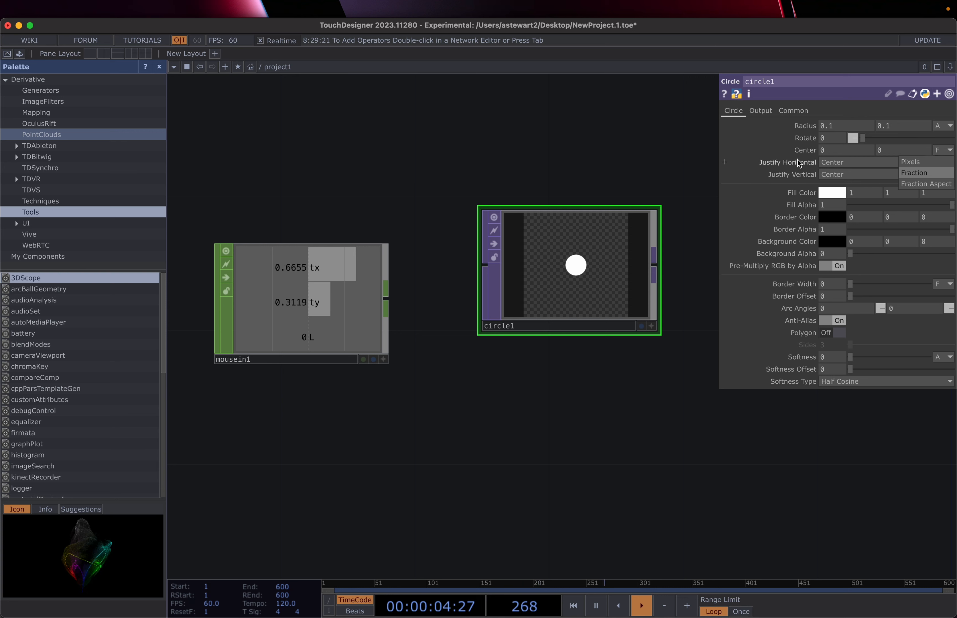
pyautogui.click(771, 151)
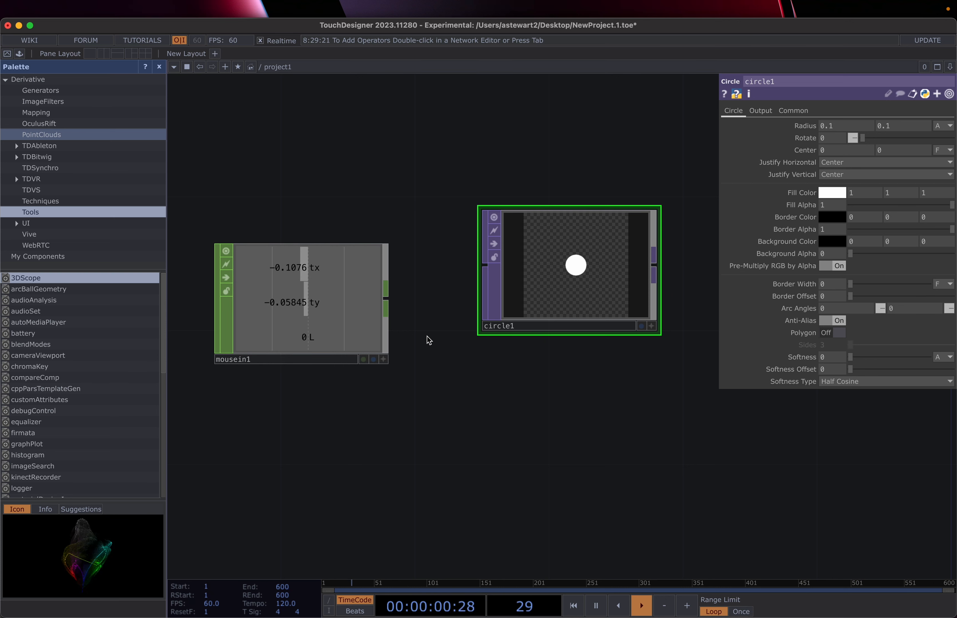
# Step: Make the mousein1 node's viewer interactive
pyautogui.click(384, 361)
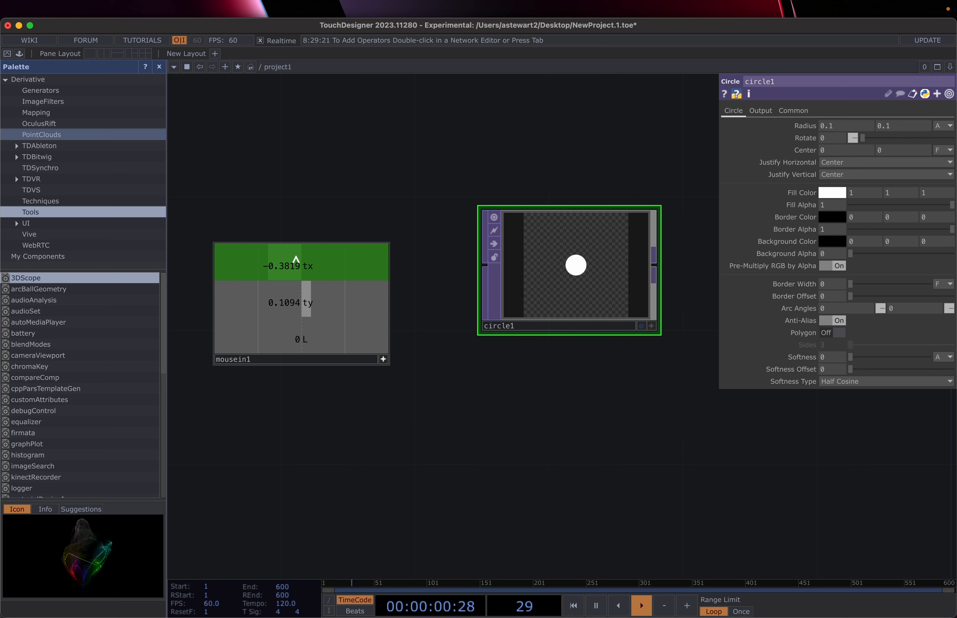
# Step: Export mousein1's tx to circle1's Center X, then drag ty onto Center Y
pyautogui.moveTo(296, 259); pyautogui.dragTo(831, 149)
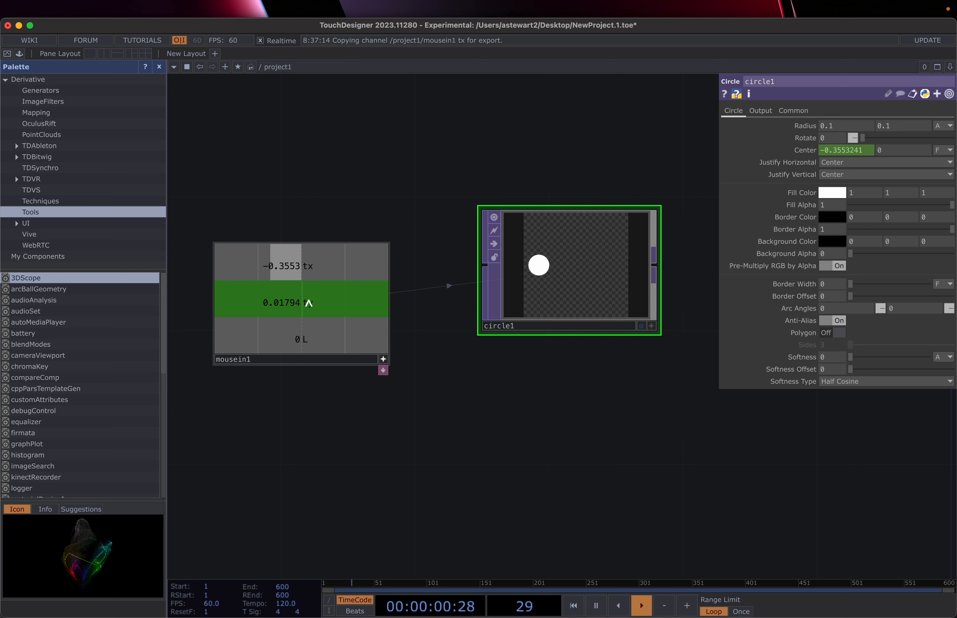
pyautogui.moveTo(309, 303); pyautogui.dragTo(883, 151)
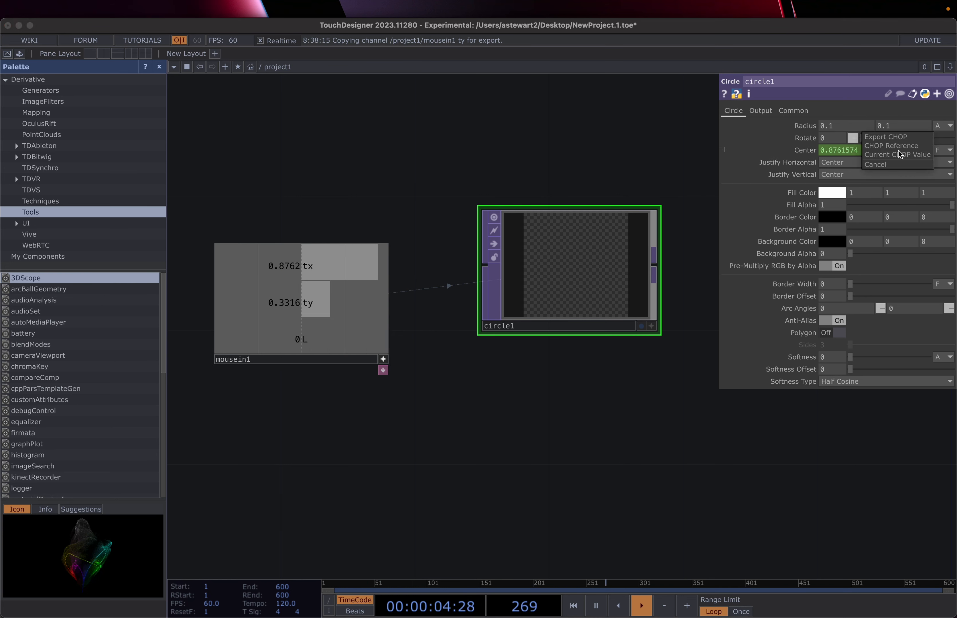
# Step: Choose Export CHOP so circle1's Center Y follows mousein1's ty
pyautogui.click(900, 137)
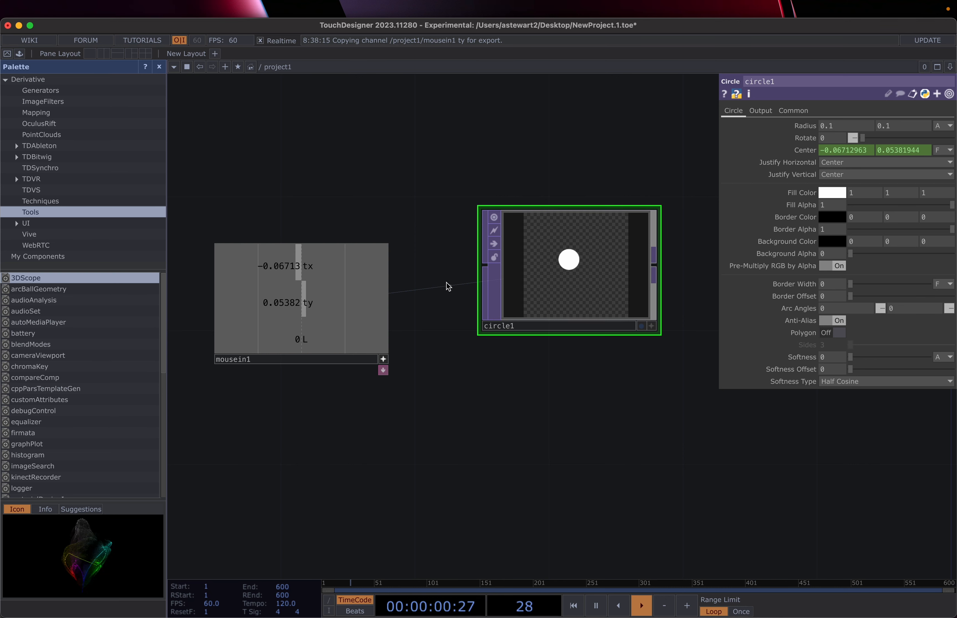
pyautogui.scroll(-5, 449, 286)
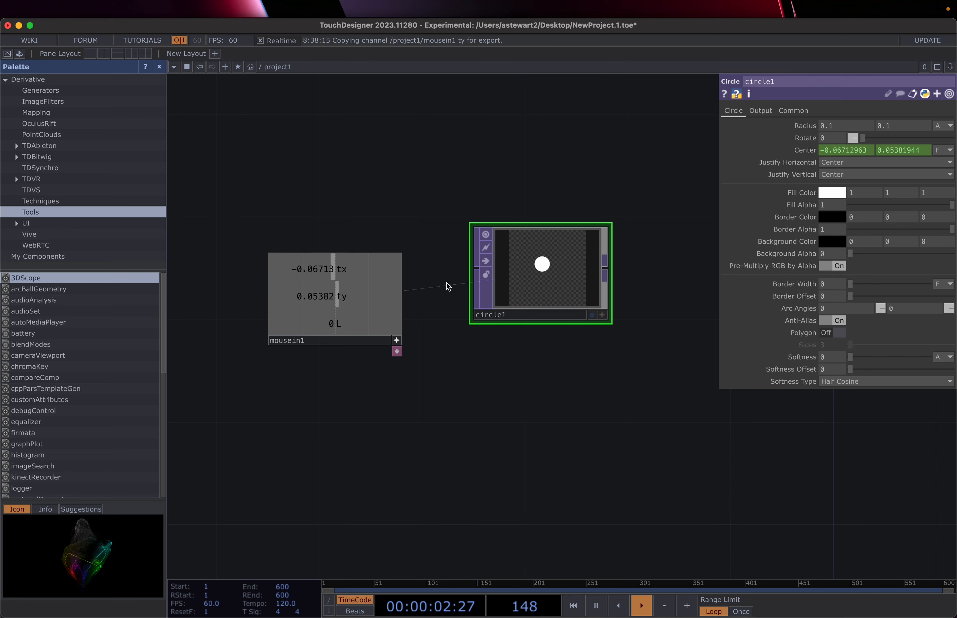
pyautogui.scroll(5, 449, 364)
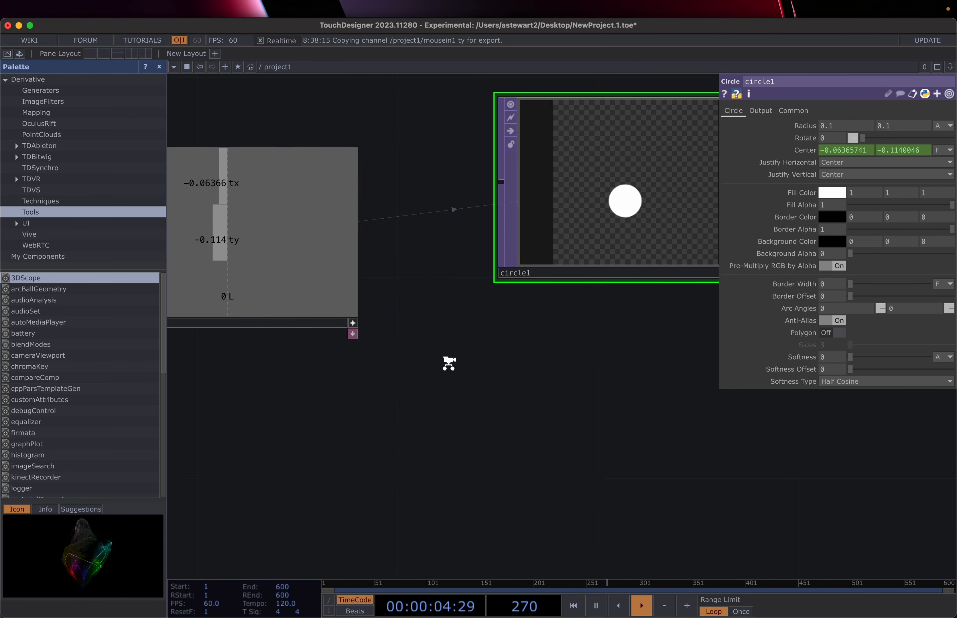
pyautogui.scroll(-2, 449, 364)
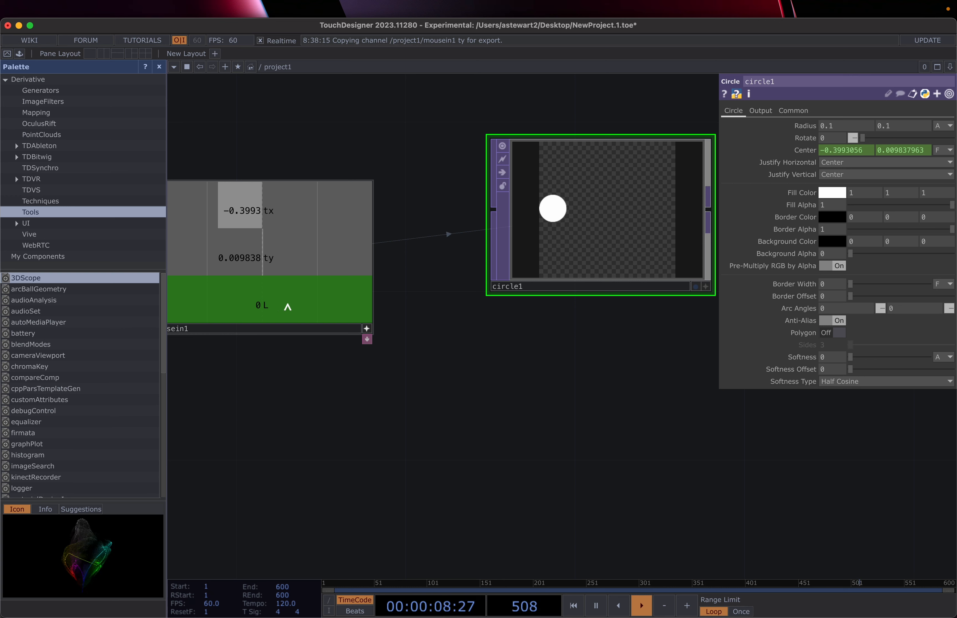
pyautogui.click(508, 352)
pyautogui.click(508, 353)
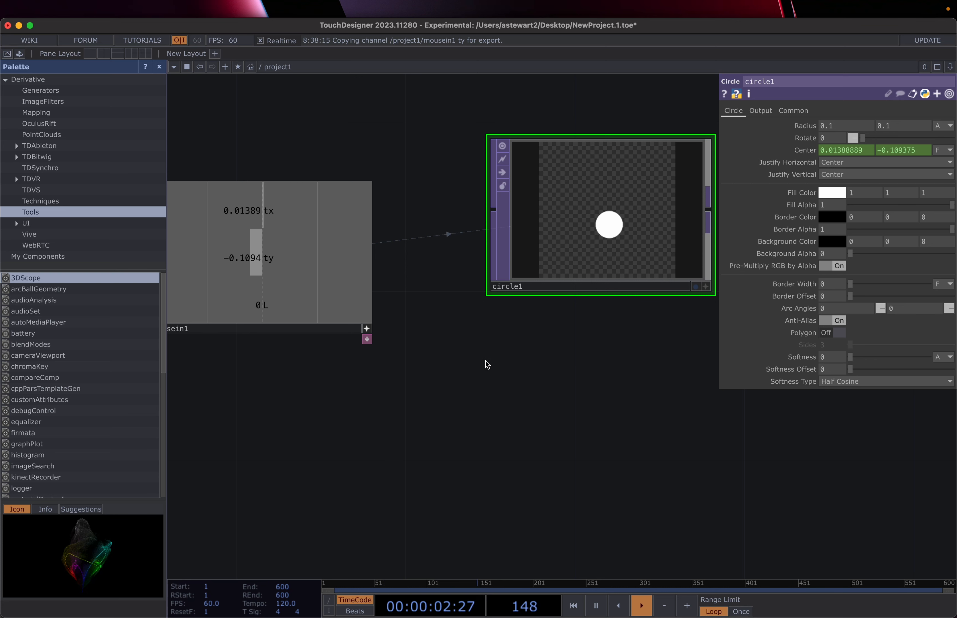
pyautogui.click(499, 390)
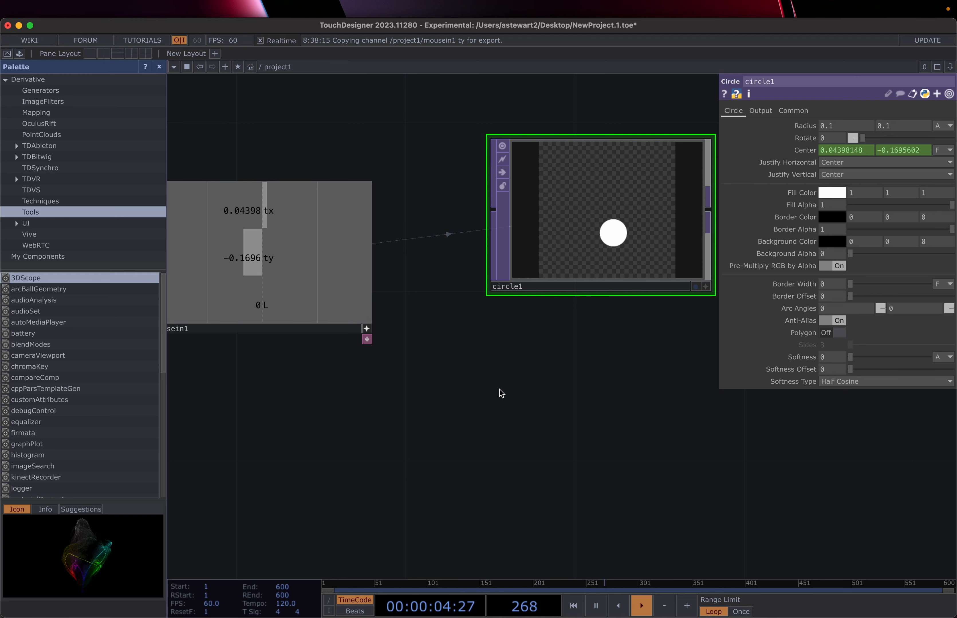
pyautogui.click(499, 390)
pyautogui.moveTo(456, 376); pyautogui.dragTo(423, 385)
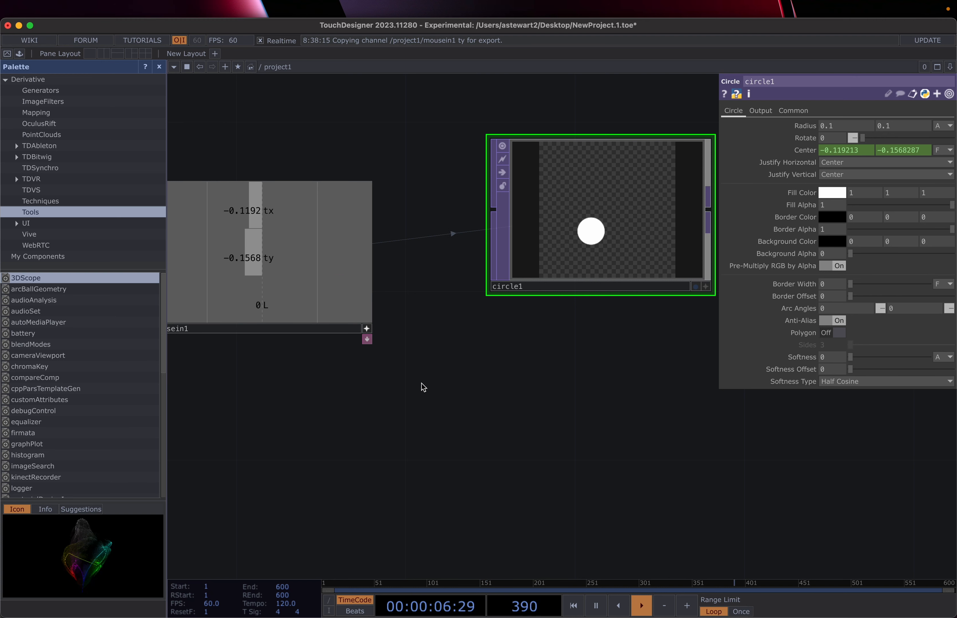
pyautogui.click(422, 385)
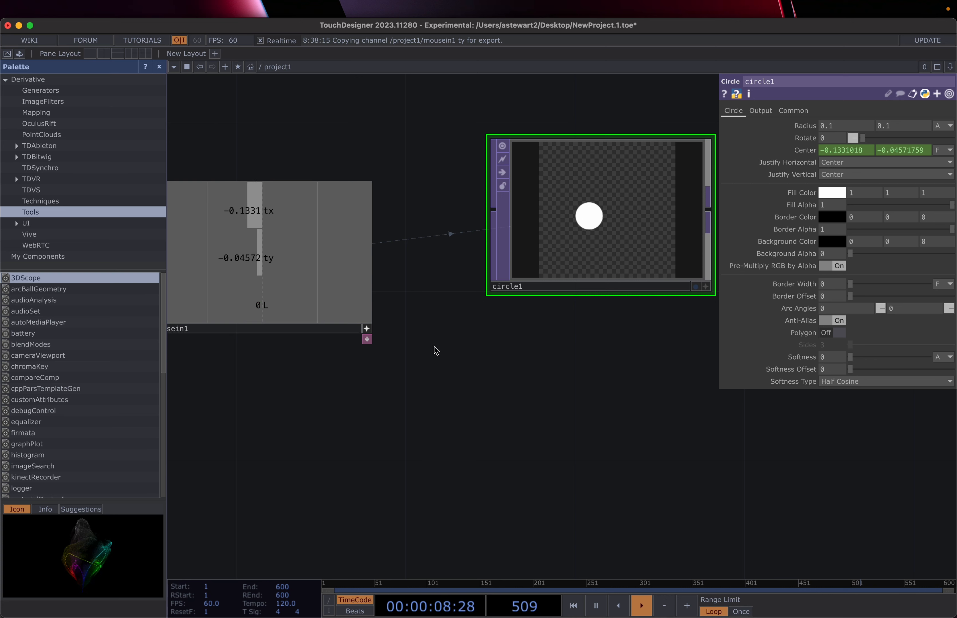
pyautogui.click(440, 380)
pyautogui.click(440, 380)
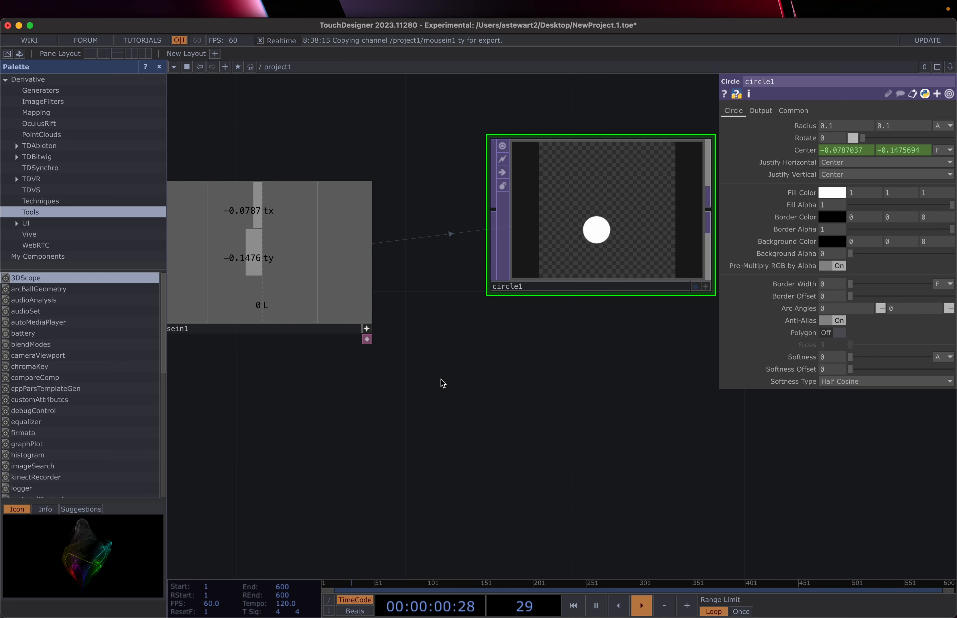
pyautogui.click(441, 380)
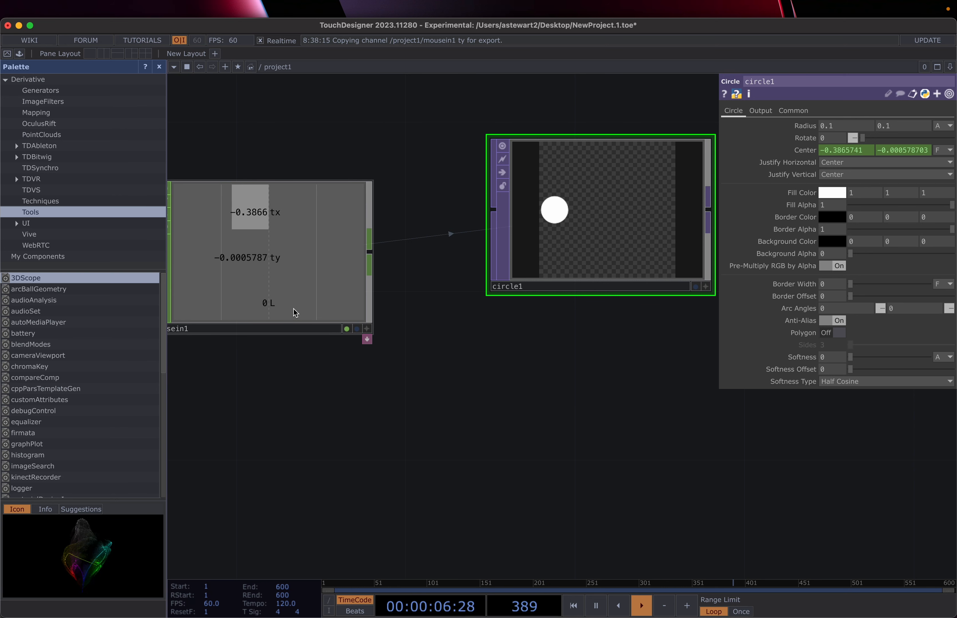
# Step: Append a Math CHOP, math1, to mousein1's output and place it below
pyautogui.rightClick(371, 251)
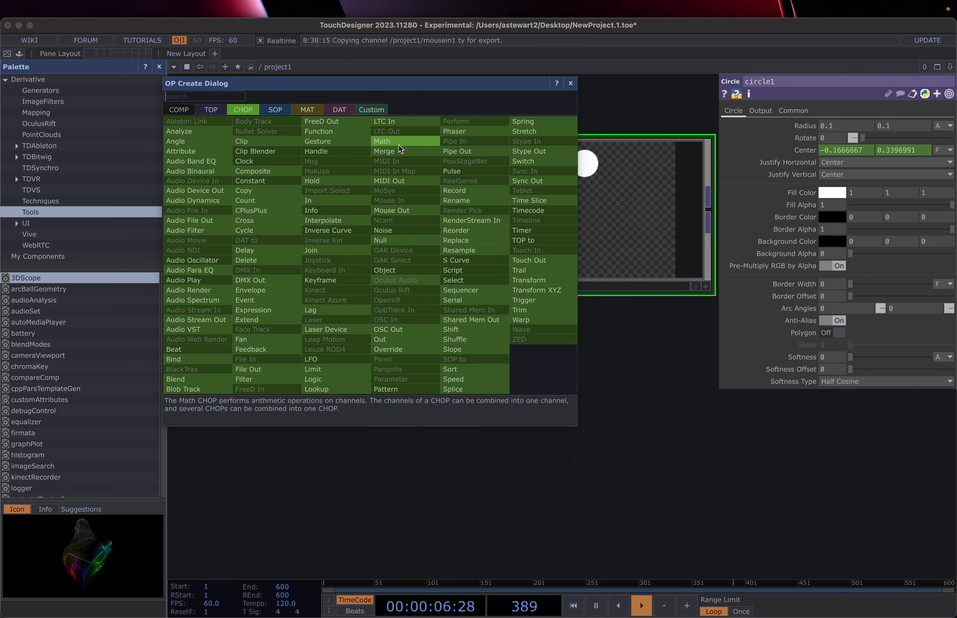
pyautogui.click(378, 142)
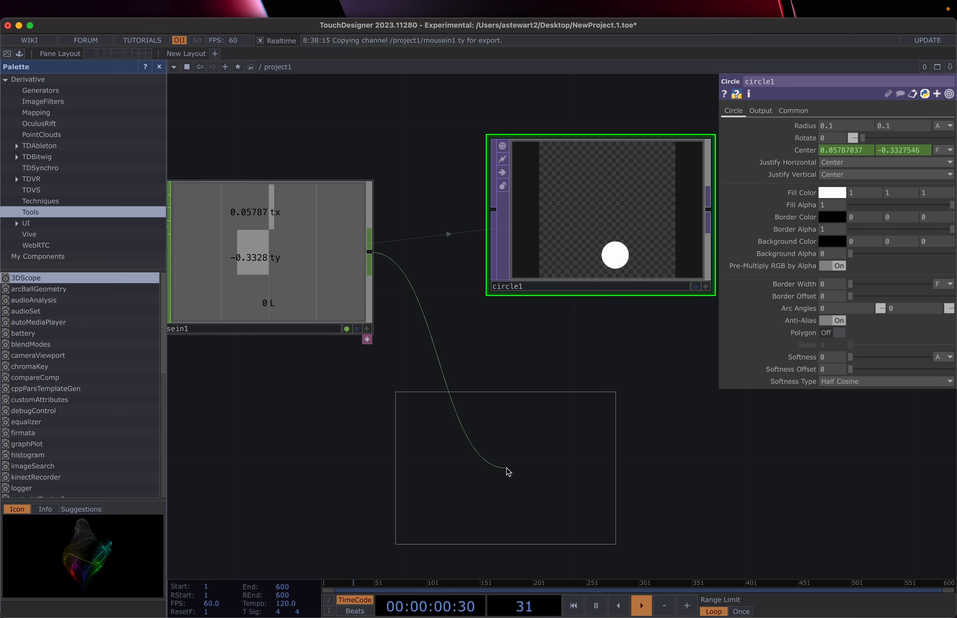
pyautogui.click(517, 484)
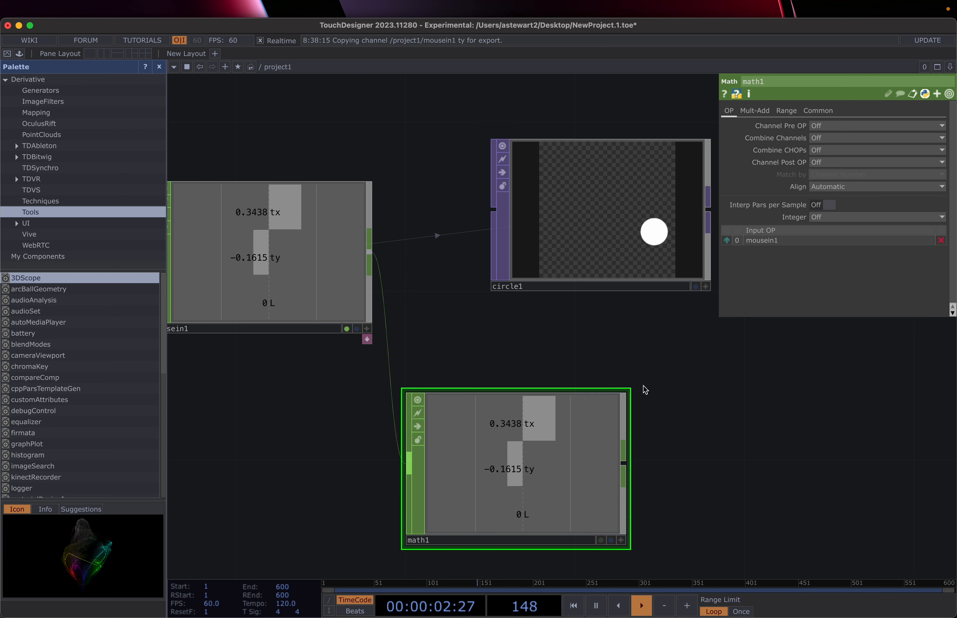
# Step: Show math1's Range page, where From Range and To Range both read 0 to 1
pyautogui.click(751, 114)
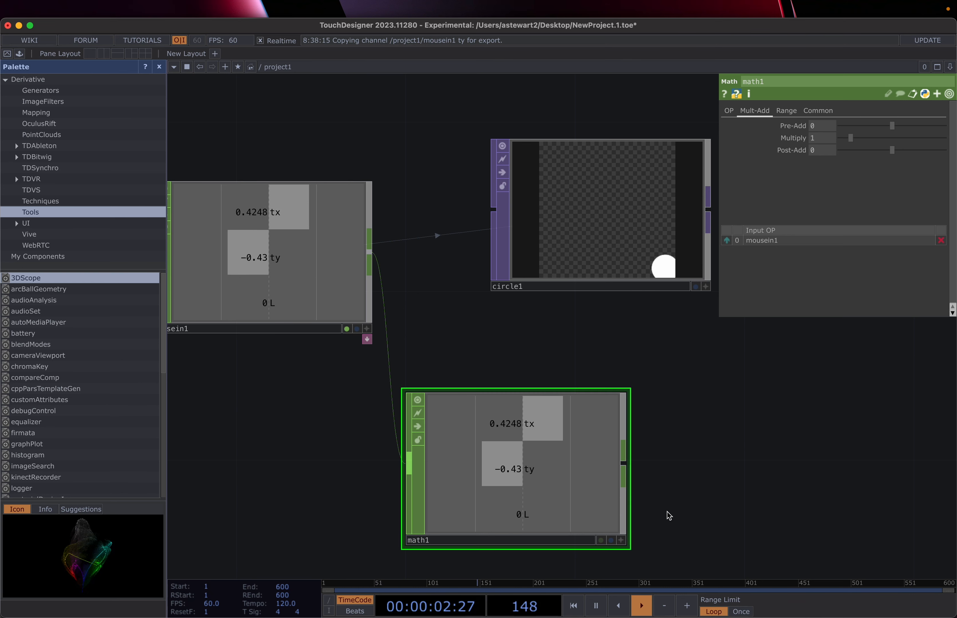
pyautogui.click(785, 112)
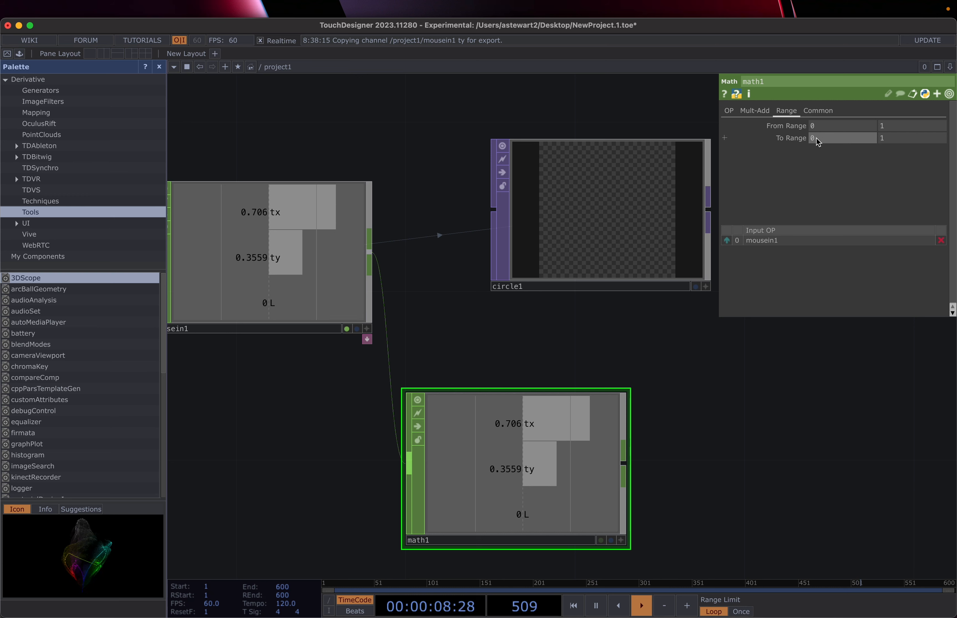
# Step: Set math1's To Range to 0.1 and 0.5
pyautogui.write('.1')
pyautogui.click(880, 139)
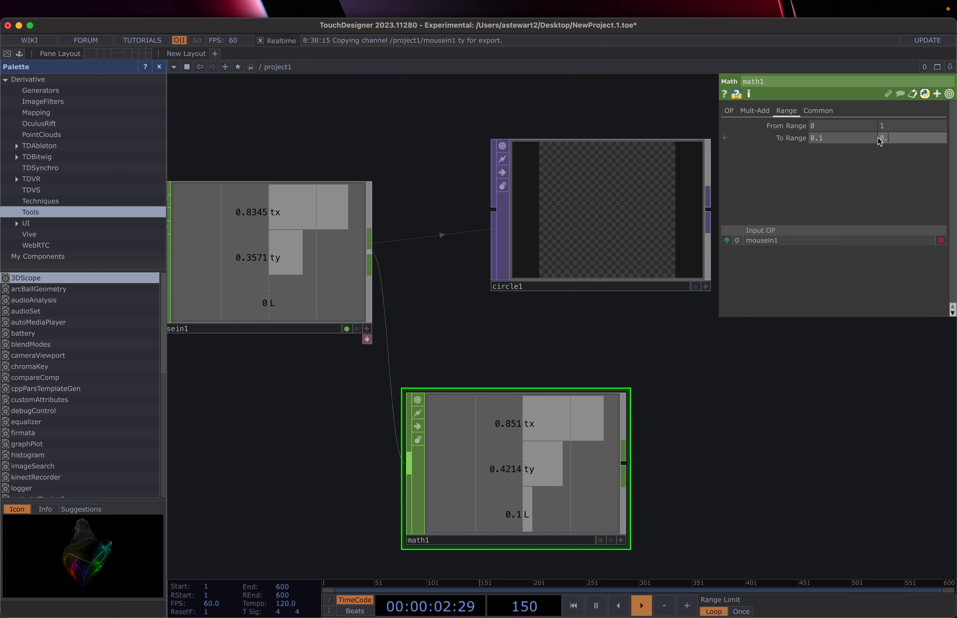
pyautogui.write('0.5')
pyautogui.press('Return')
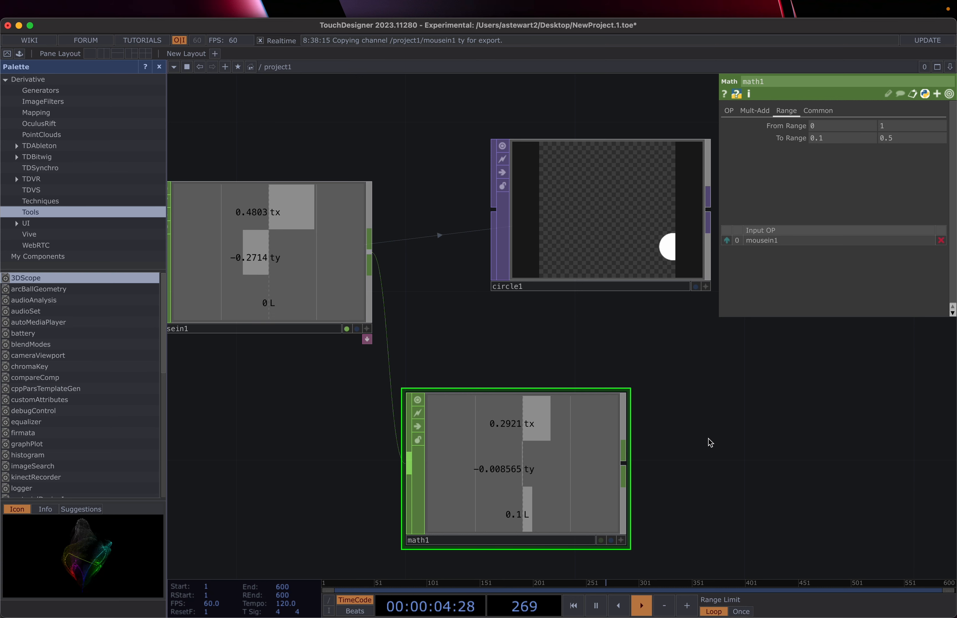
# Step: Test clicks to confirm L reaches 0.5 on press and 0.1 on release, then select circle1
pyautogui.click(673, 496)
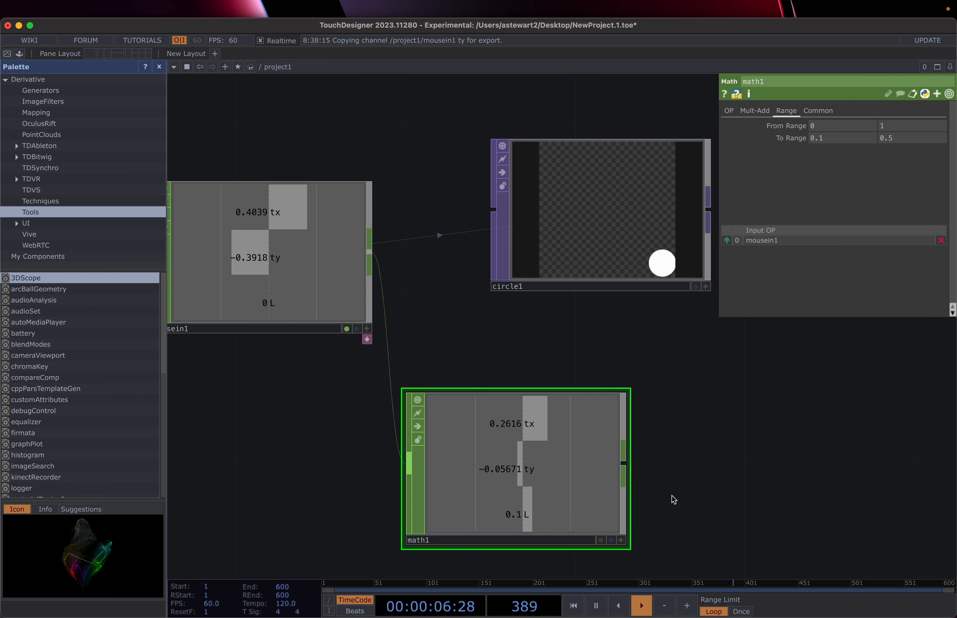
pyautogui.click(673, 496)
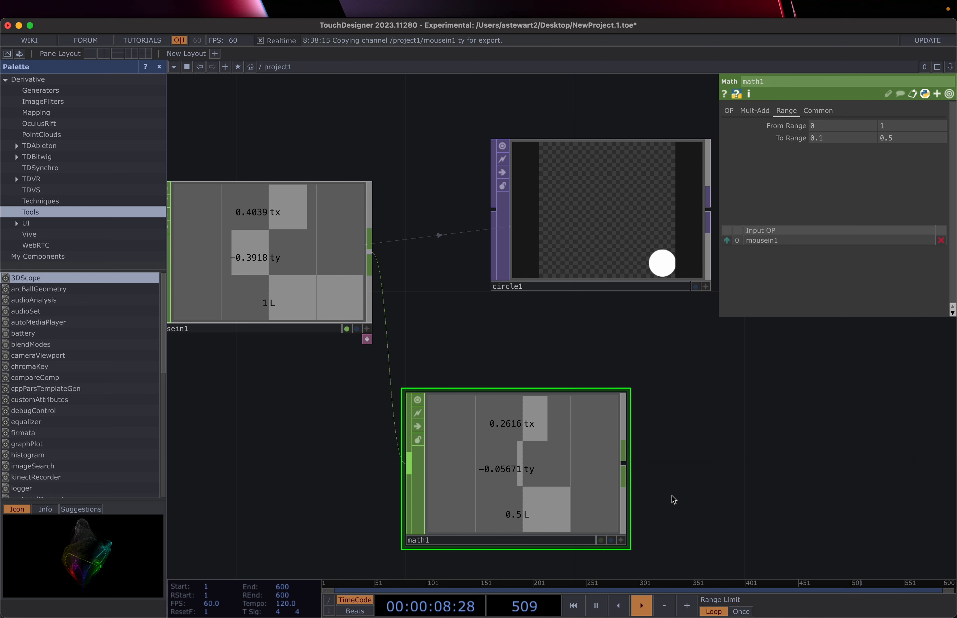
pyautogui.click(673, 496)
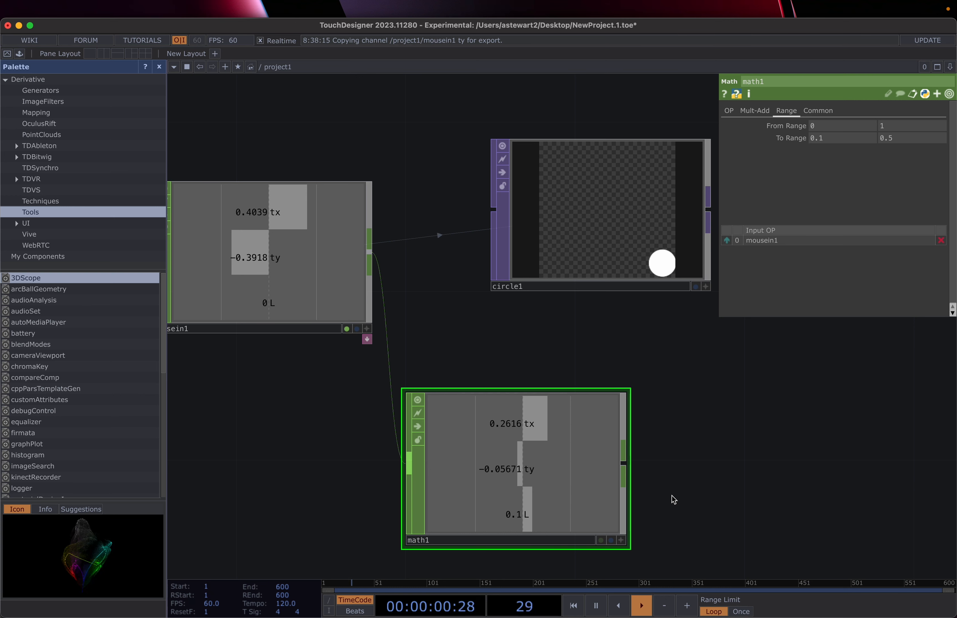
pyautogui.click(673, 495)
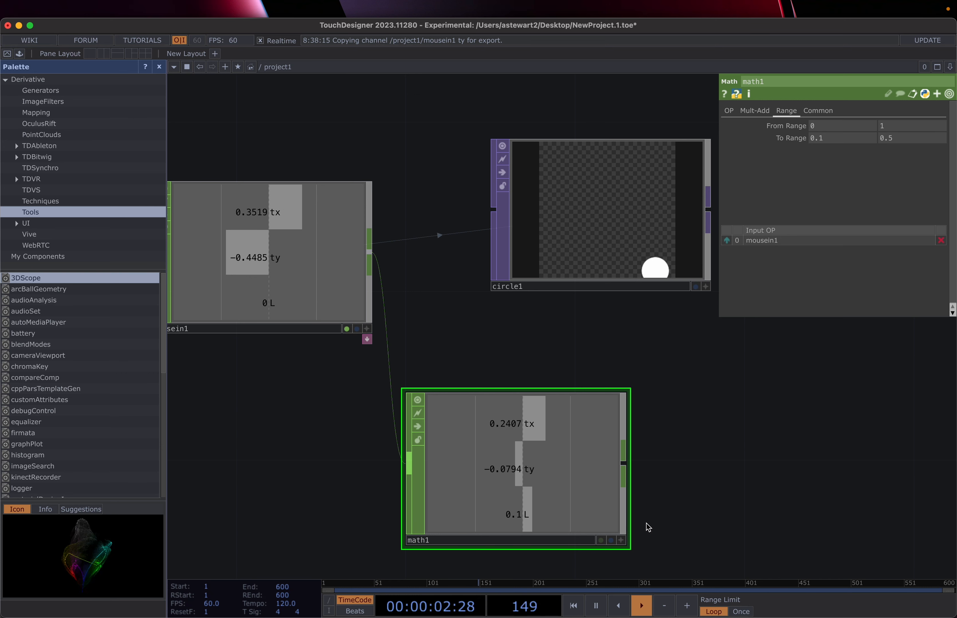
pyautogui.click(588, 253)
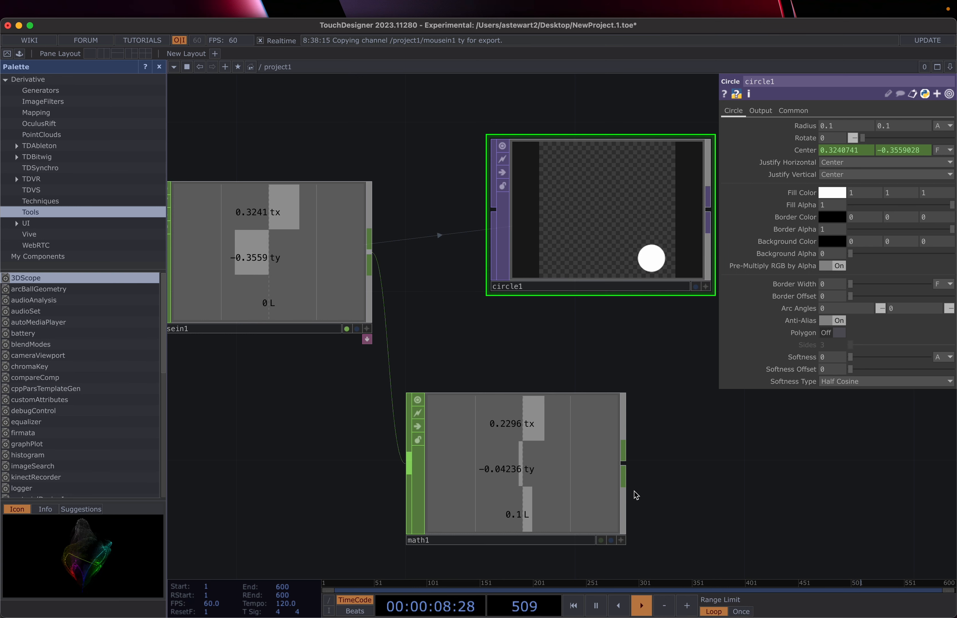
pyautogui.click(622, 544)
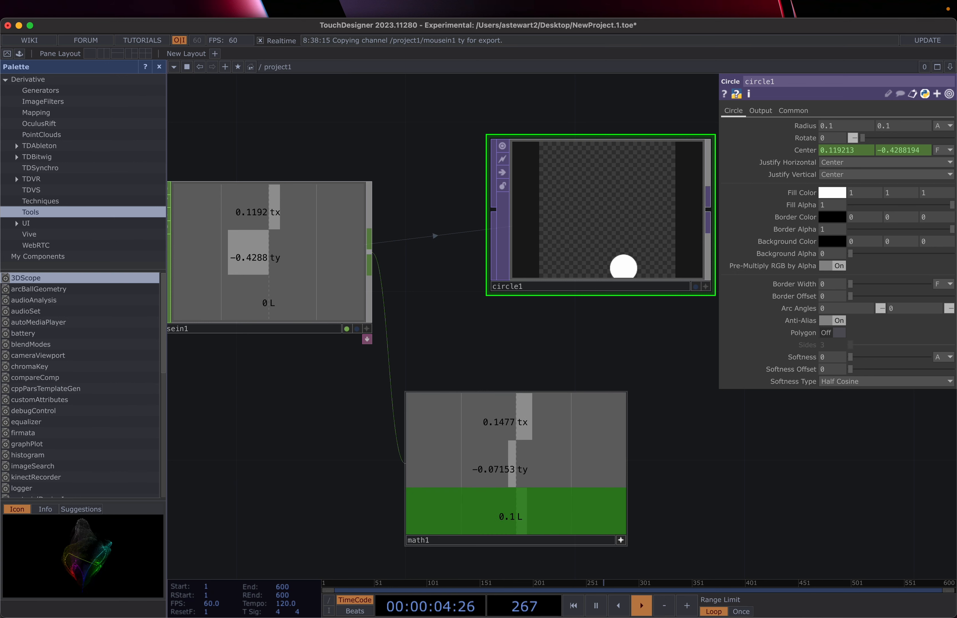
pyautogui.moveTo(535, 517); pyautogui.dragTo(844, 128)
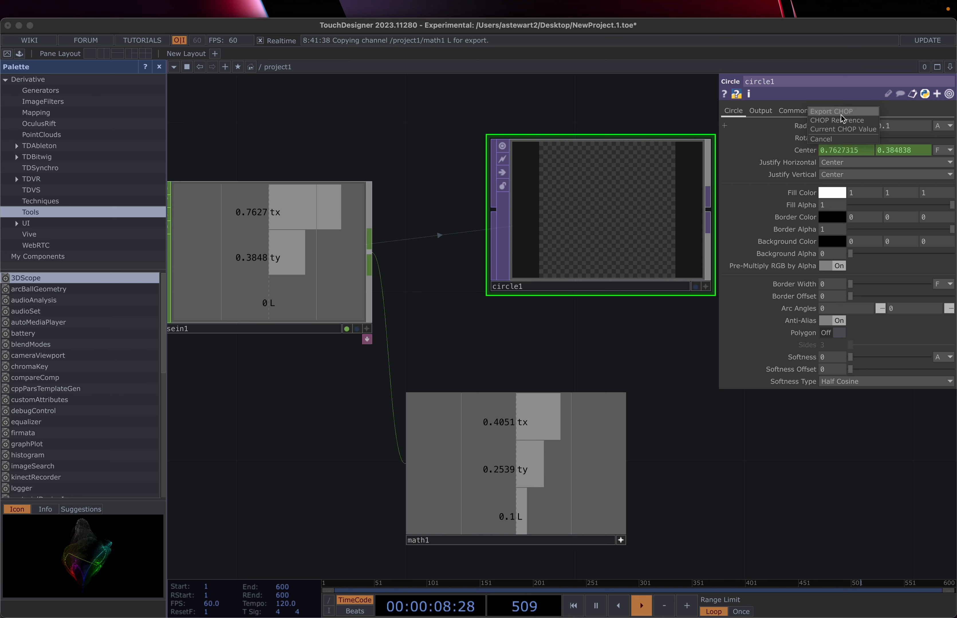
pyautogui.click(841, 115)
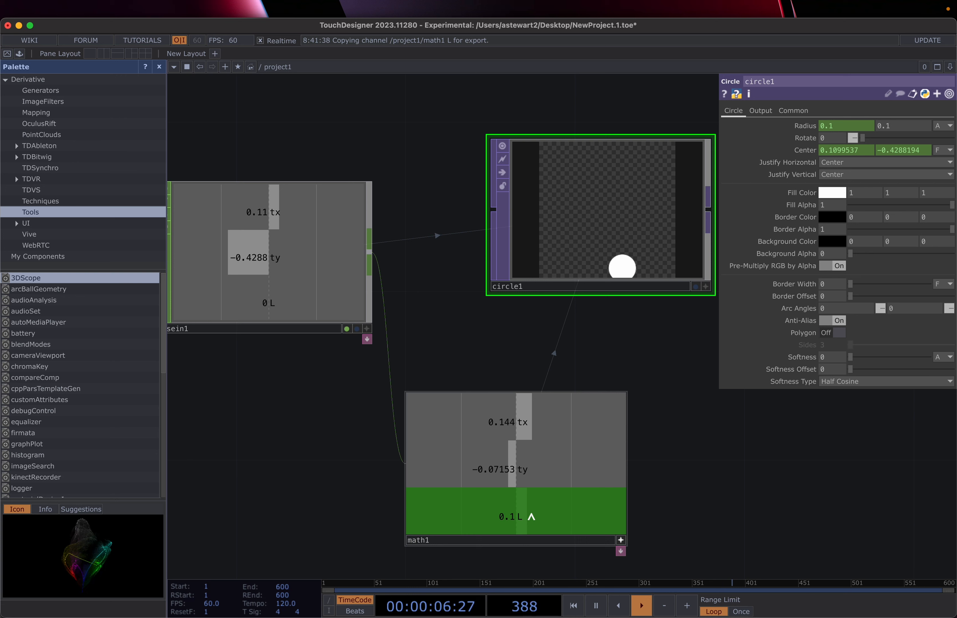
pyautogui.moveTo(532, 515); pyautogui.dragTo(897, 128)
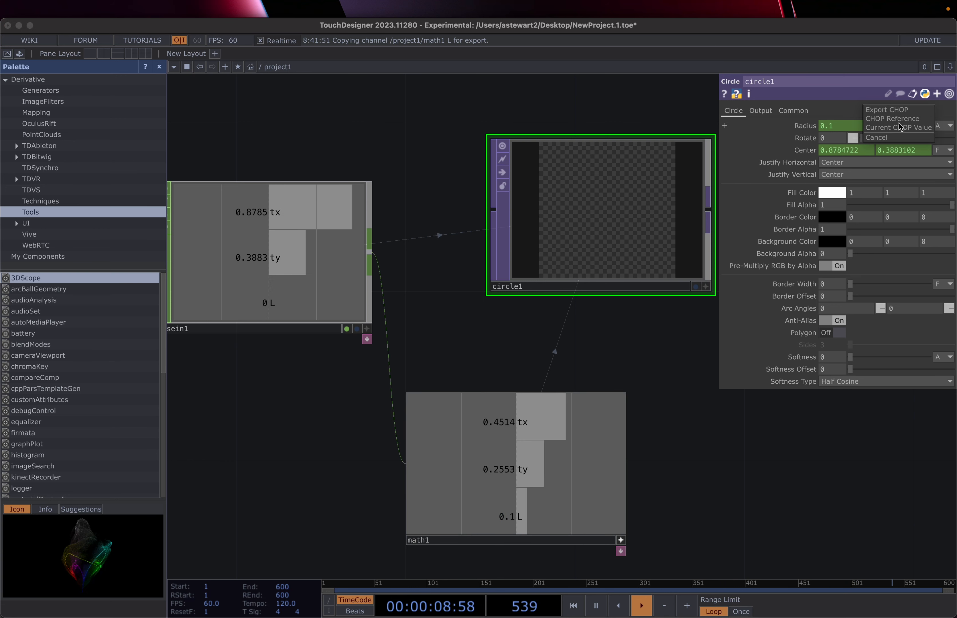
pyautogui.click(887, 110)
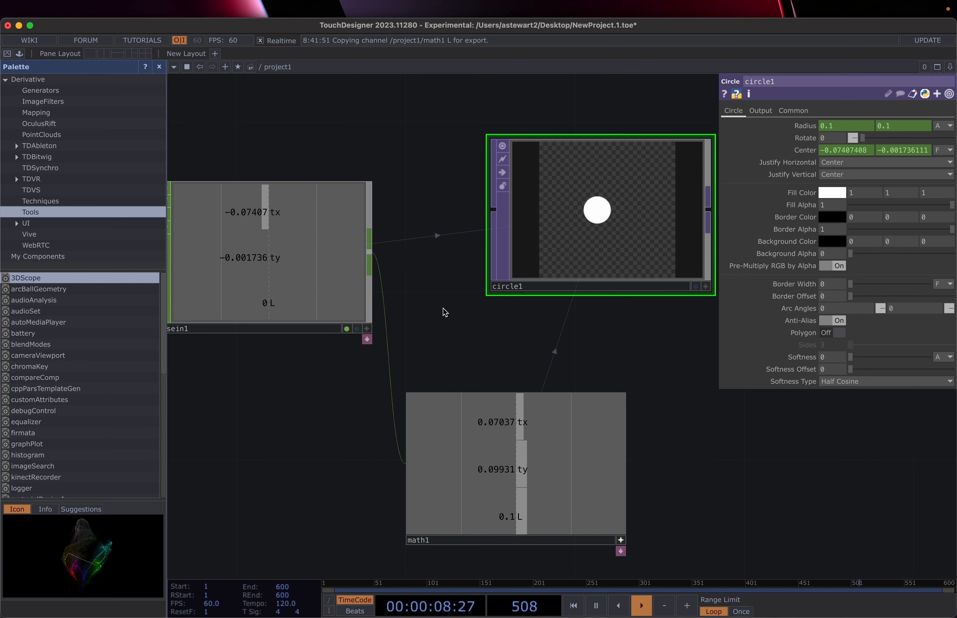
pyautogui.click(332, 447)
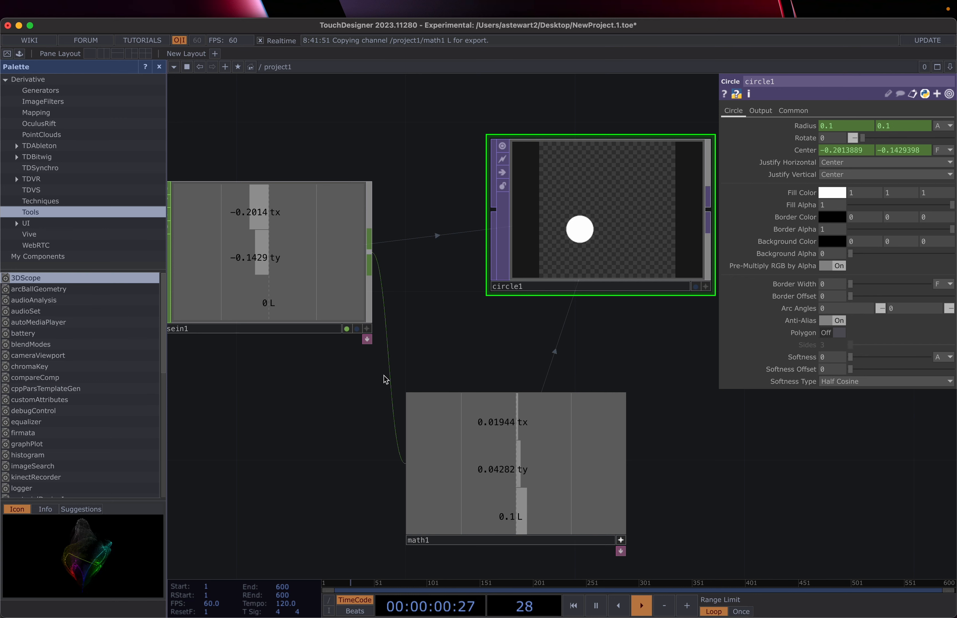
pyautogui.click(433, 337)
pyautogui.click(259, 444)
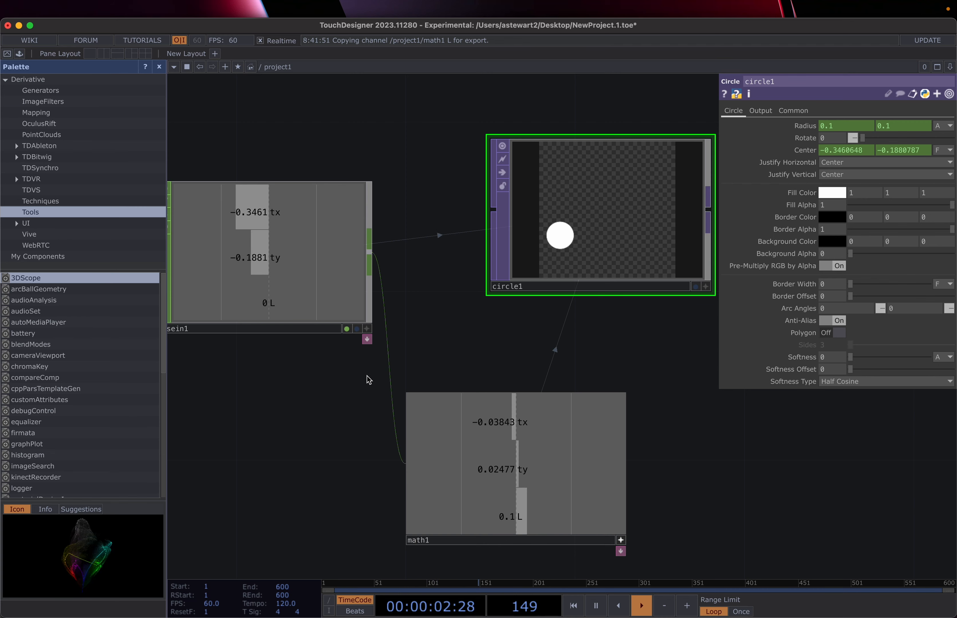
pyautogui.click(349, 401)
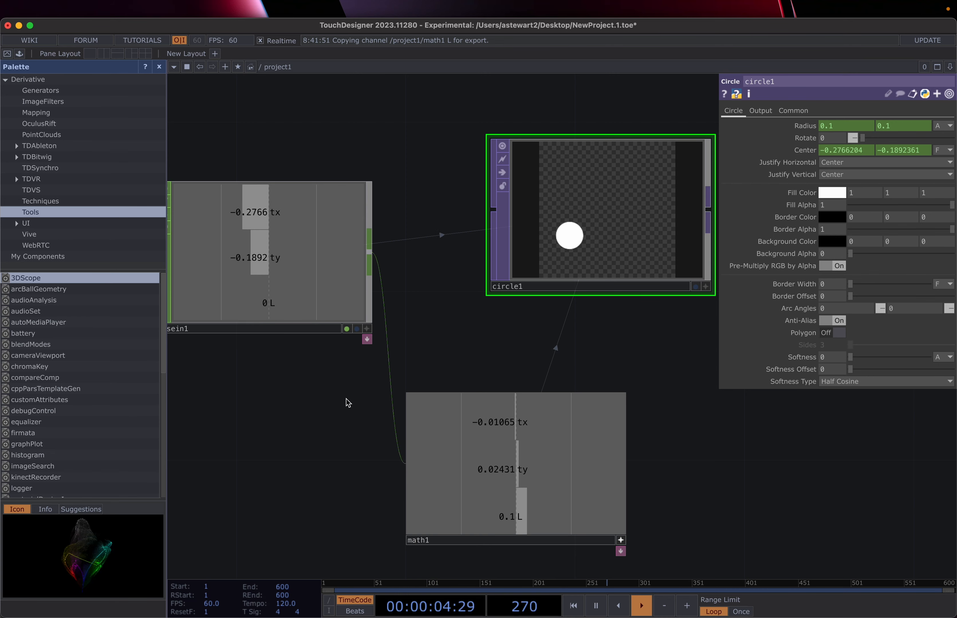
pyautogui.click(349, 400)
pyautogui.scroll(-10, 448, 343)
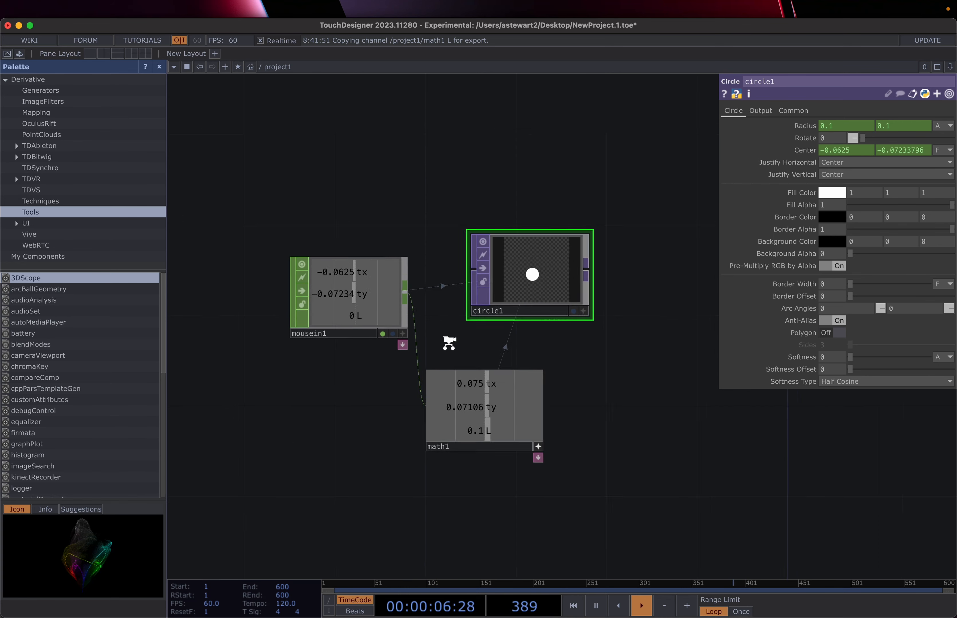
pyautogui.click(585, 359)
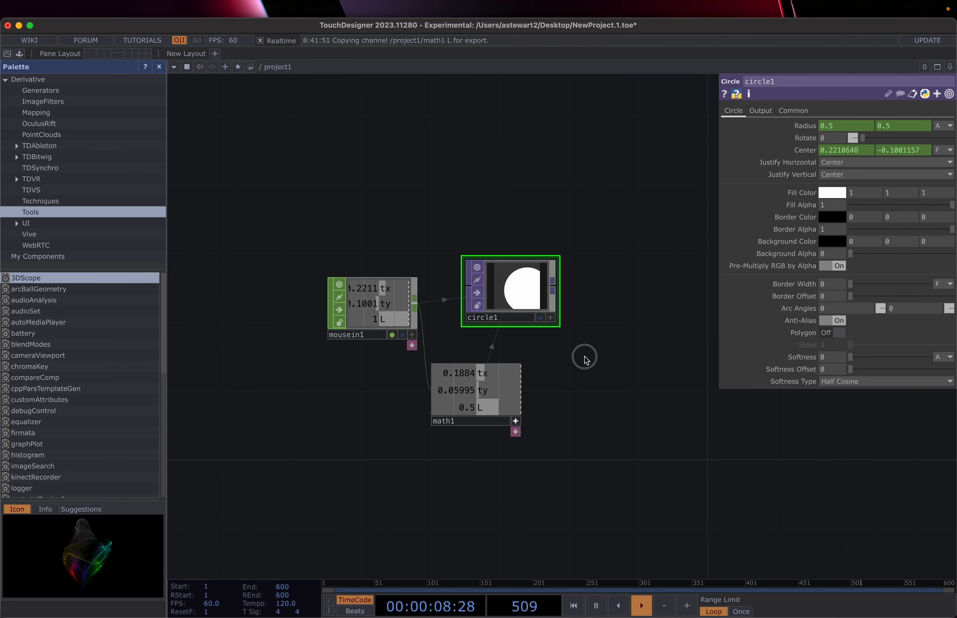
pyautogui.click(539, 343)
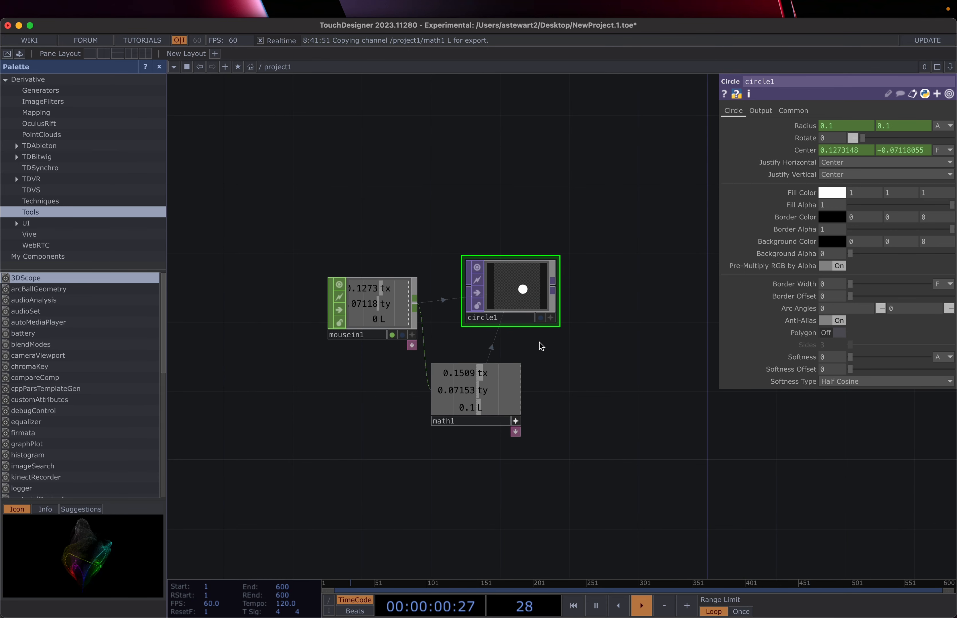
pyautogui.click(596, 383)
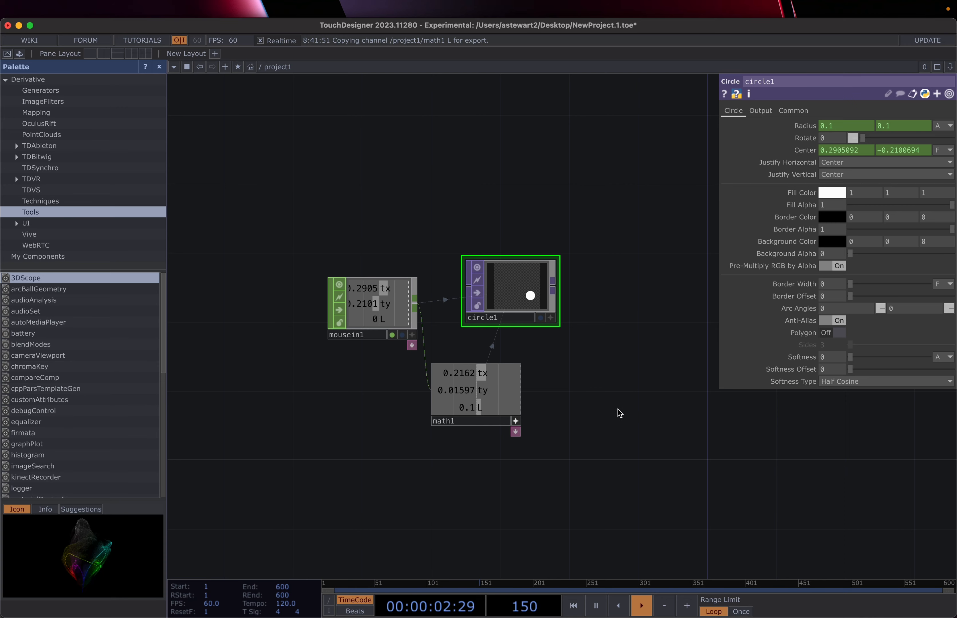
pyautogui.click(583, 170)
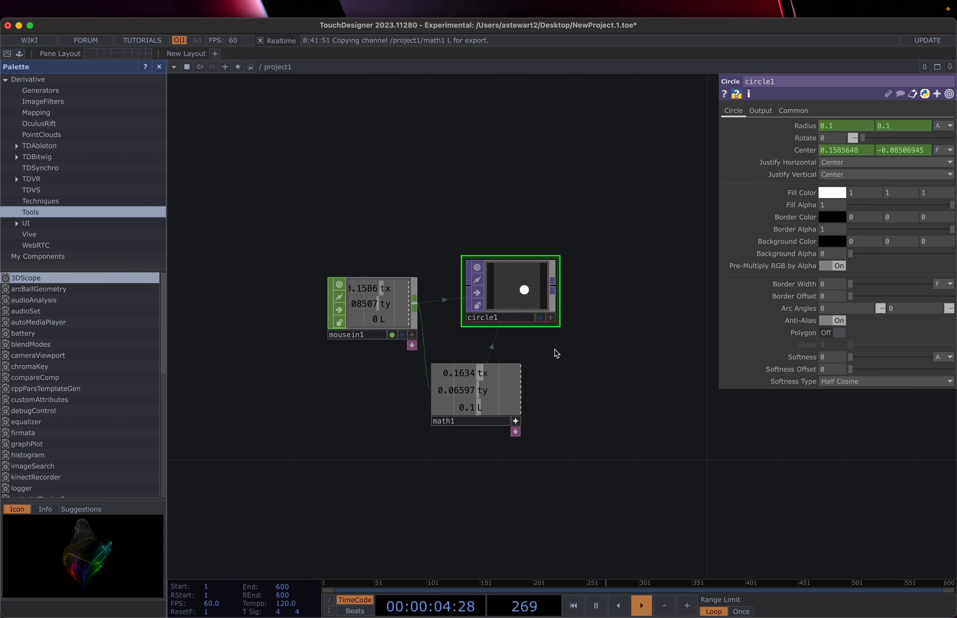
pyautogui.scroll(3, 555, 350)
pyautogui.scroll(3, 555, 348)
pyautogui.scroll(-3, 561, 347)
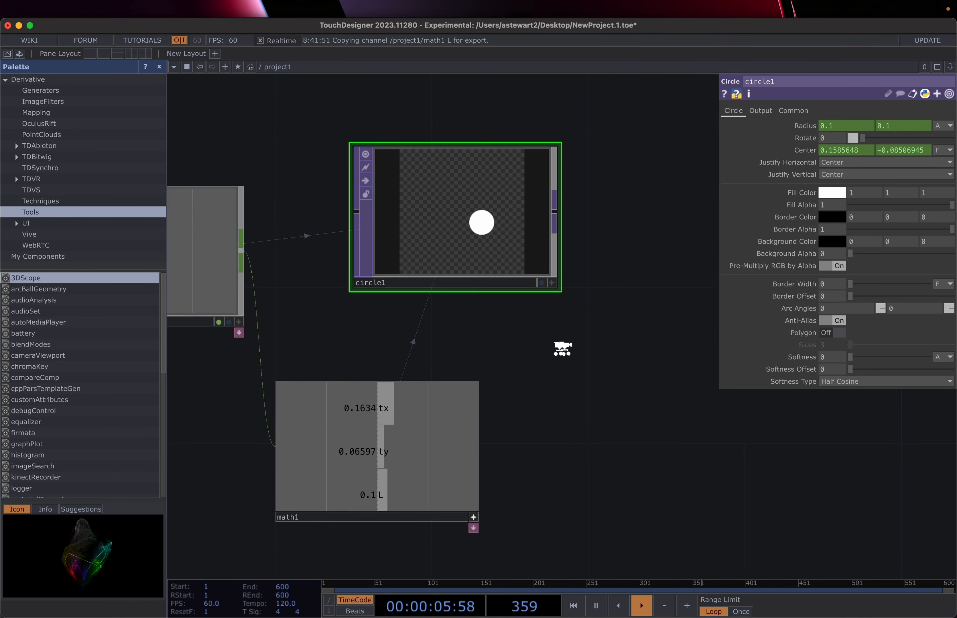
pyautogui.click(833, 334)
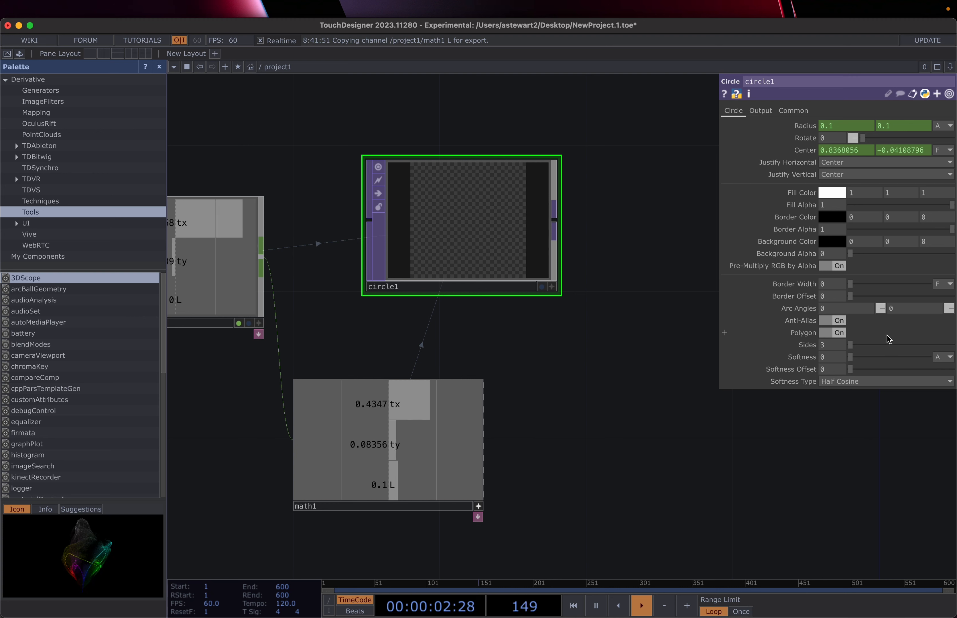
pyautogui.moveTo(849, 345); pyautogui.dragTo(863, 346)
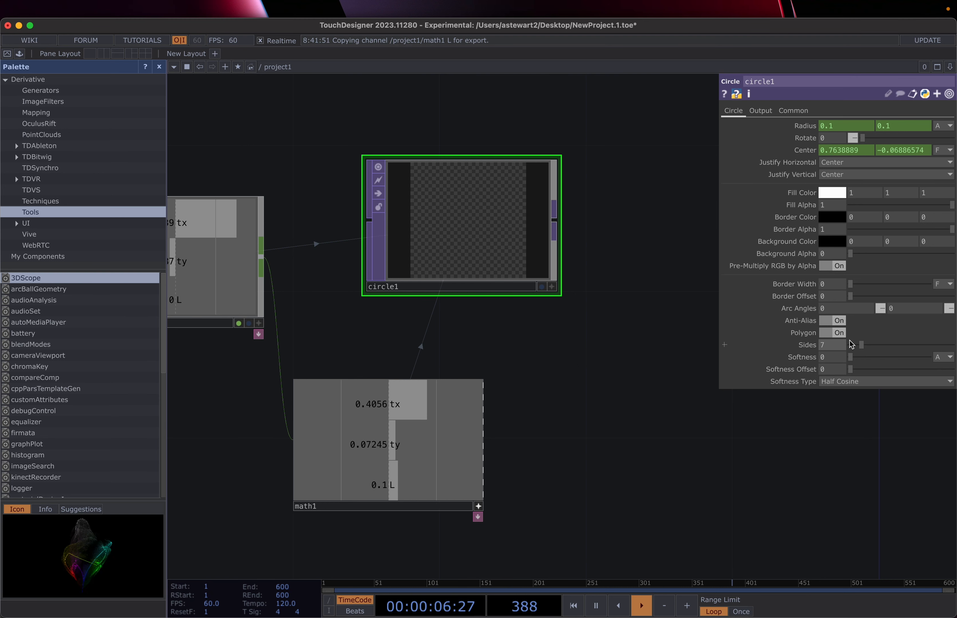
pyautogui.click(833, 333)
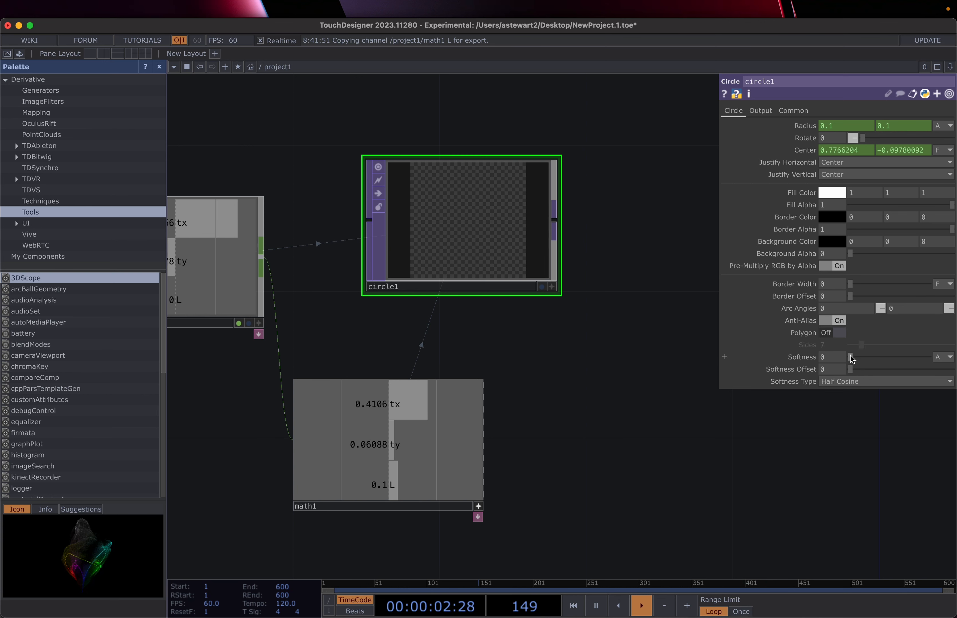
# Step: Raise circle1's Softness and test the softened dot growing on click
pyautogui.moveTo(851, 357); pyautogui.dragTo(903, 357)
pyautogui.click(445, 310)
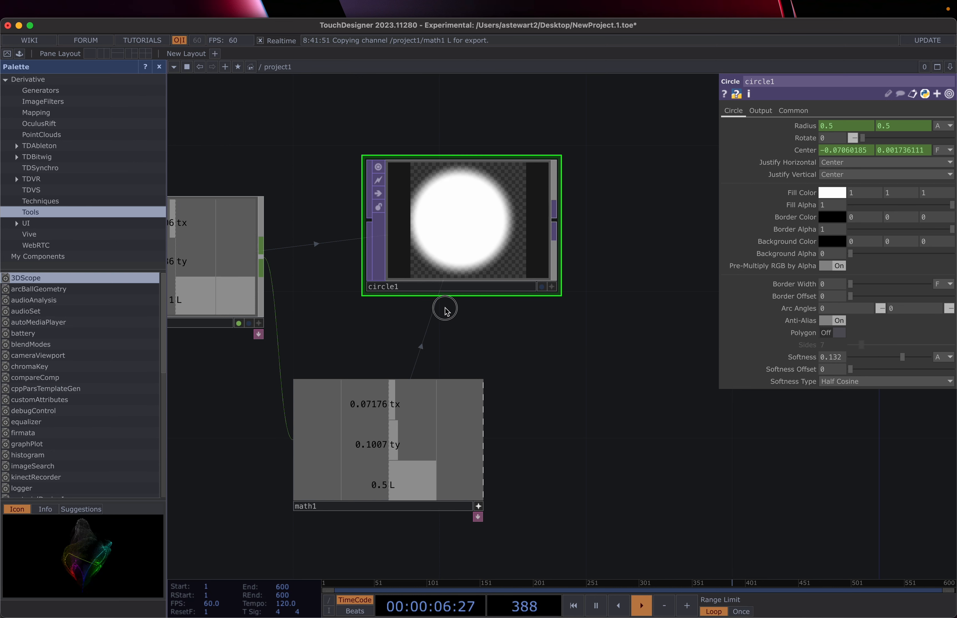
pyautogui.click(466, 328)
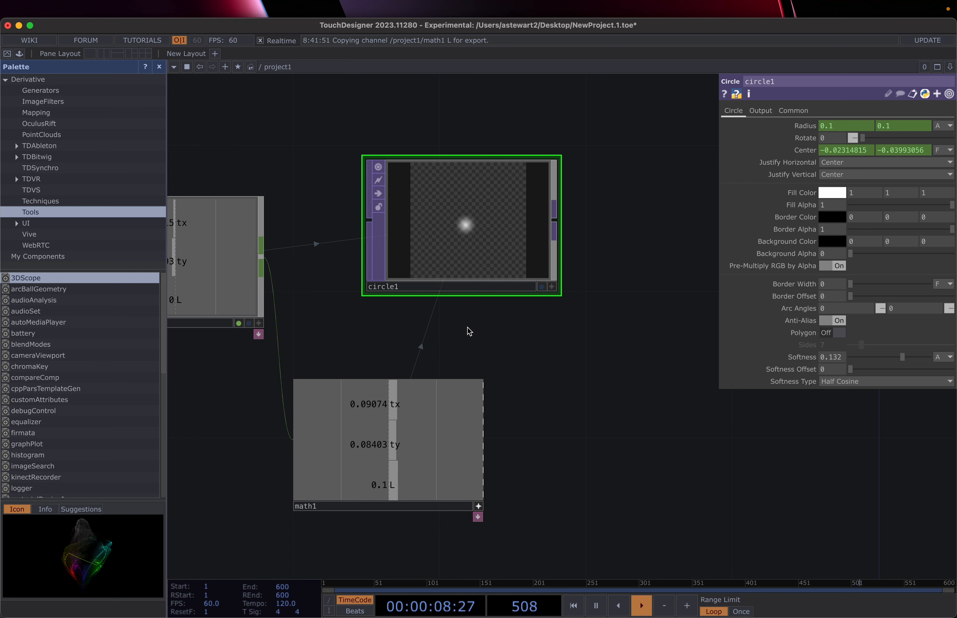
pyautogui.click(467, 328)
pyautogui.click(467, 328)
pyautogui.click(467, 328)
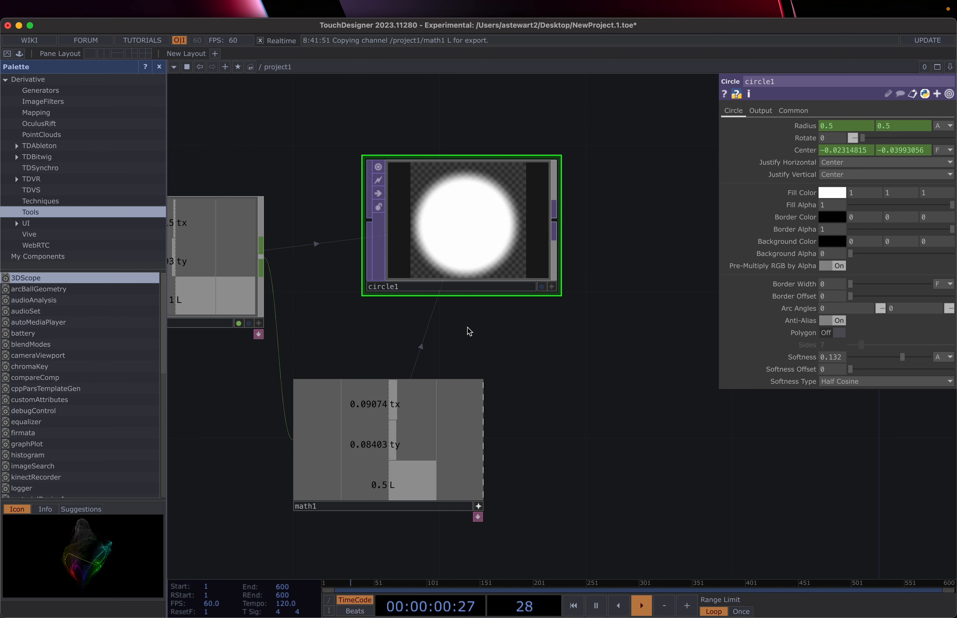
pyautogui.click(469, 332)
# Step: Reset Softness to 0 and bring up the OP Create Dialog's TOP list
pyautogui.moveTo(902, 358); pyautogui.dragTo(872, 359)
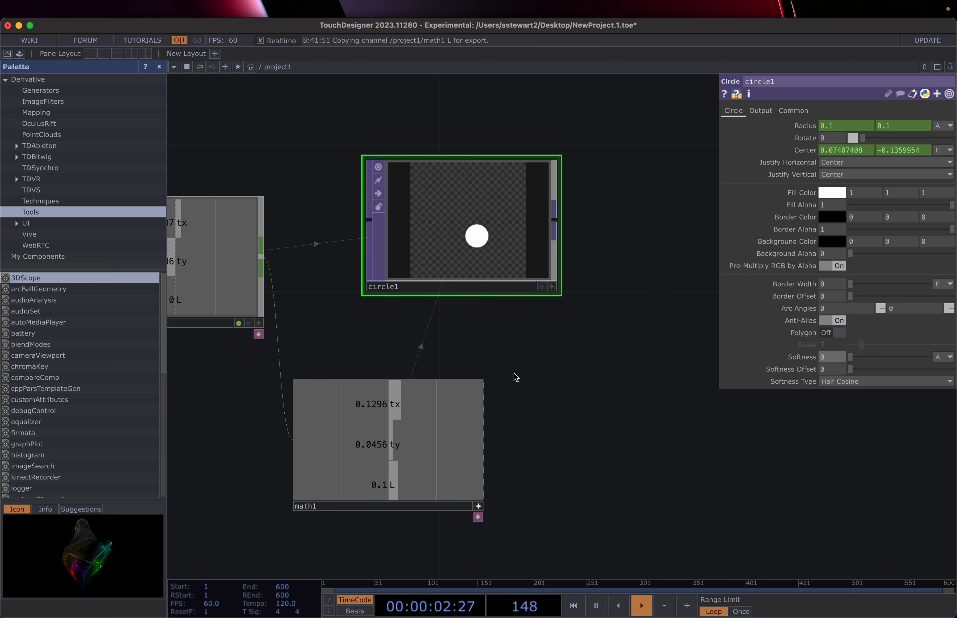
pyautogui.scroll(-5, 510, 373)
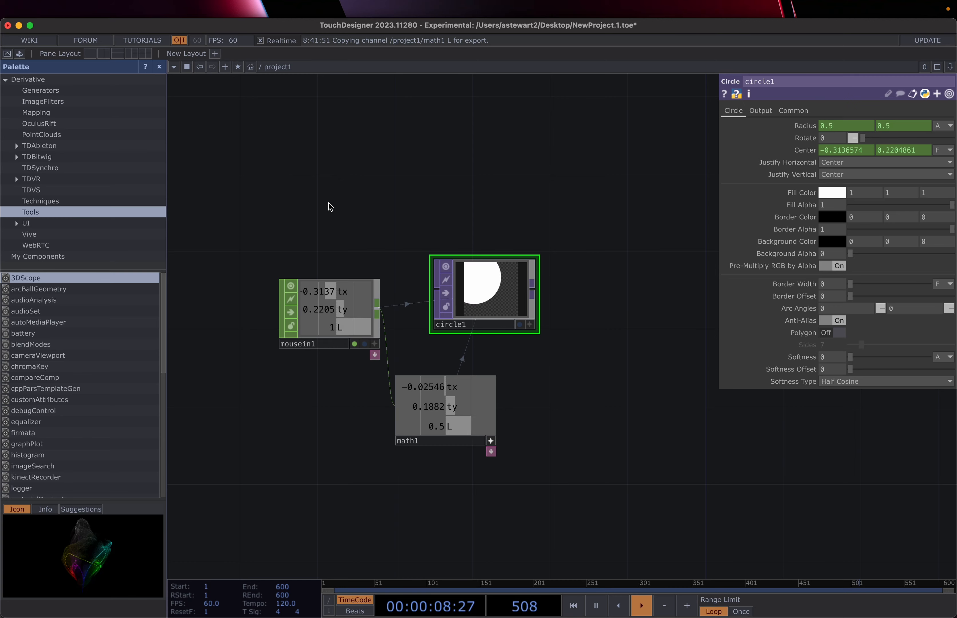
pyautogui.press('Tab')
pyautogui.click(166, 61)
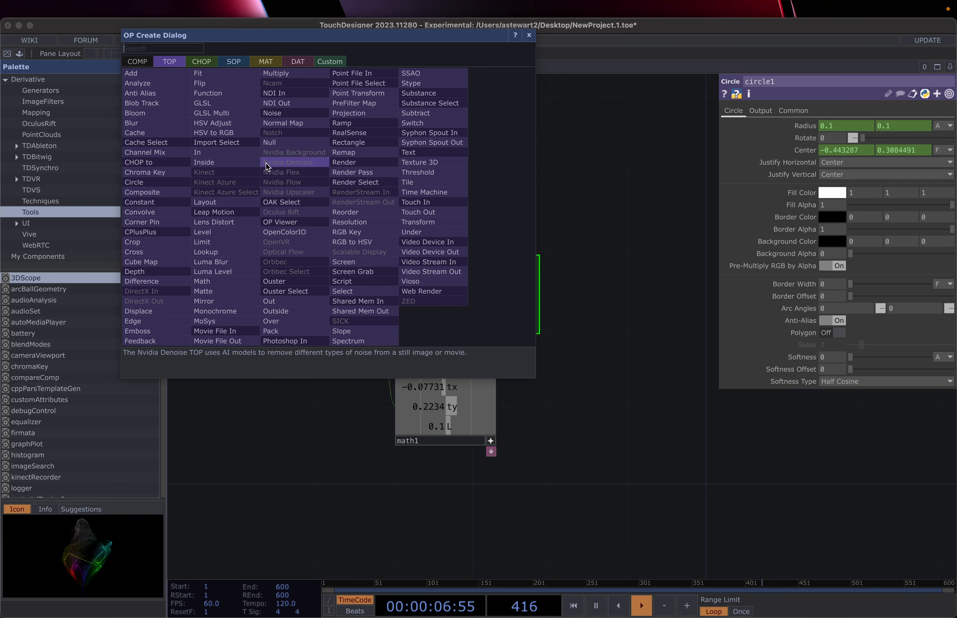
# Step: Place a Movie File In TOP above the network and browse its Image, Trim and Tune pages
pyautogui.click(216, 335)
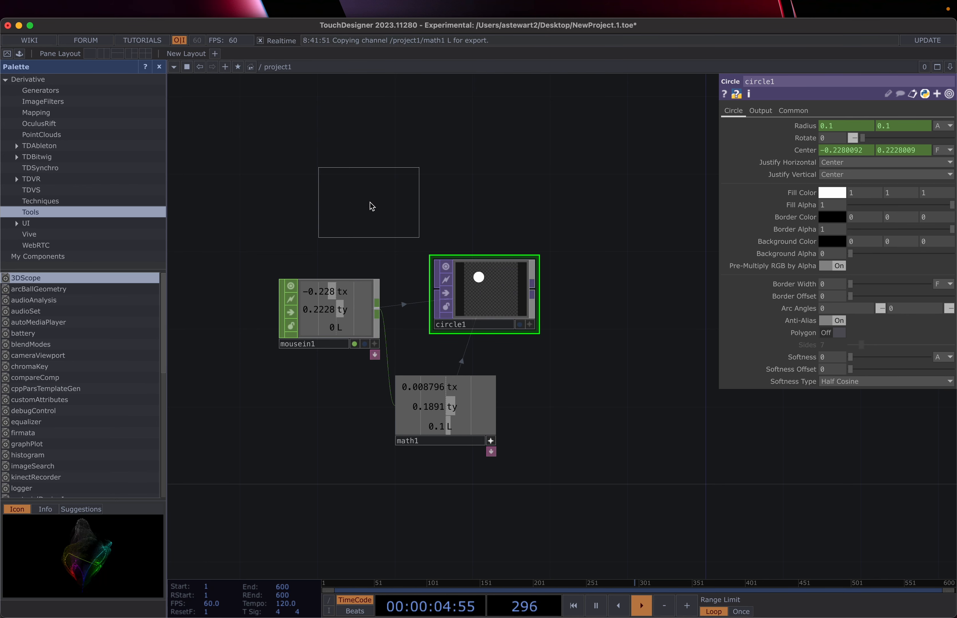
pyautogui.click(314, 171)
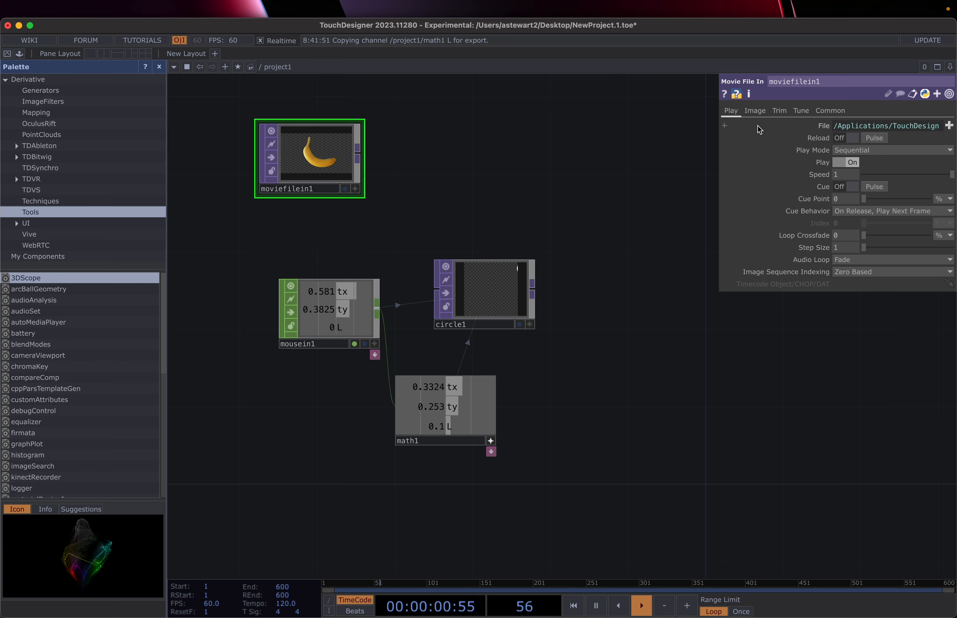
pyautogui.click(755, 111)
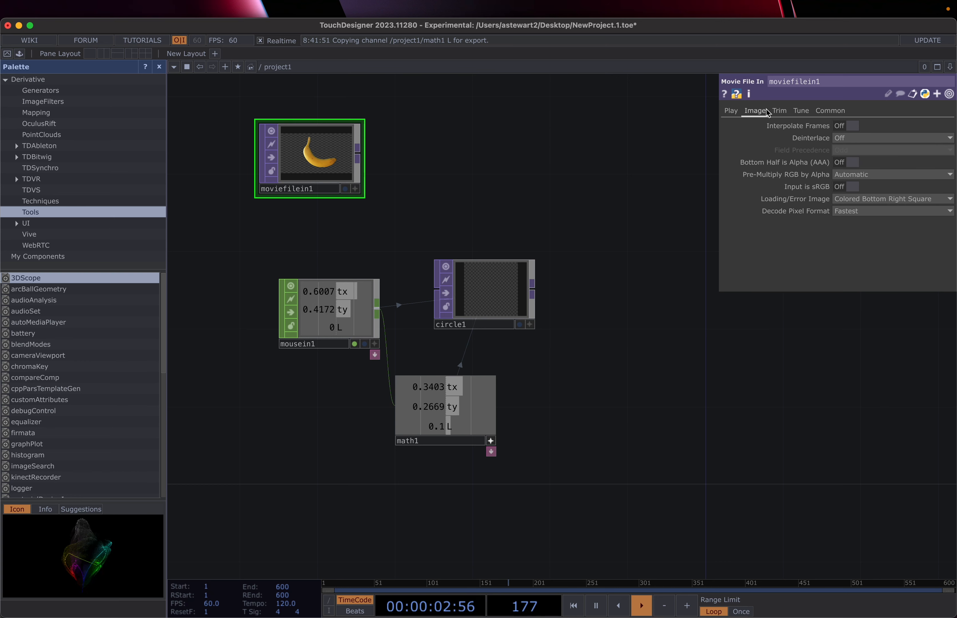
pyautogui.click(779, 111)
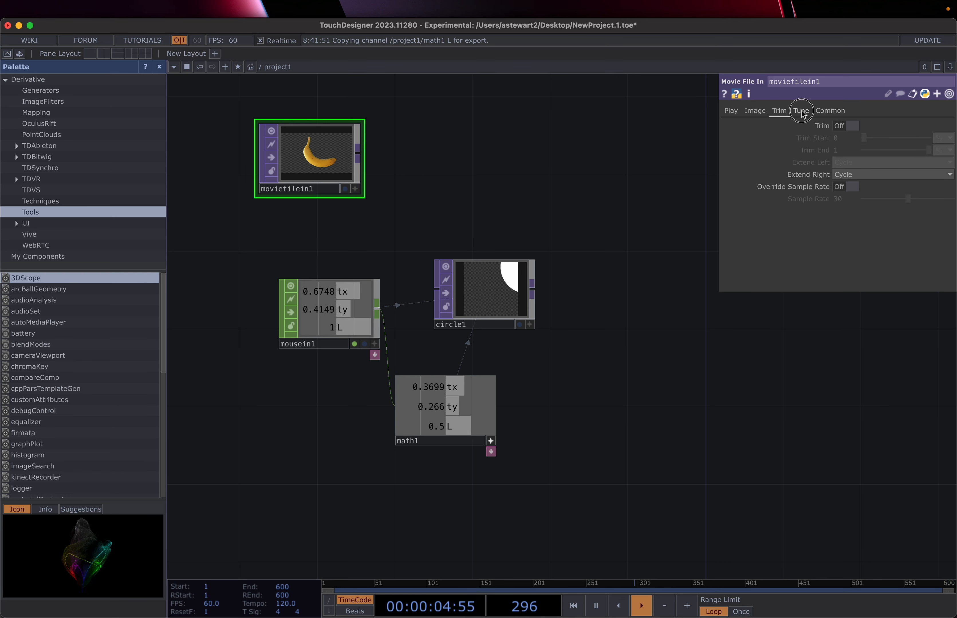
pyautogui.click(802, 111)
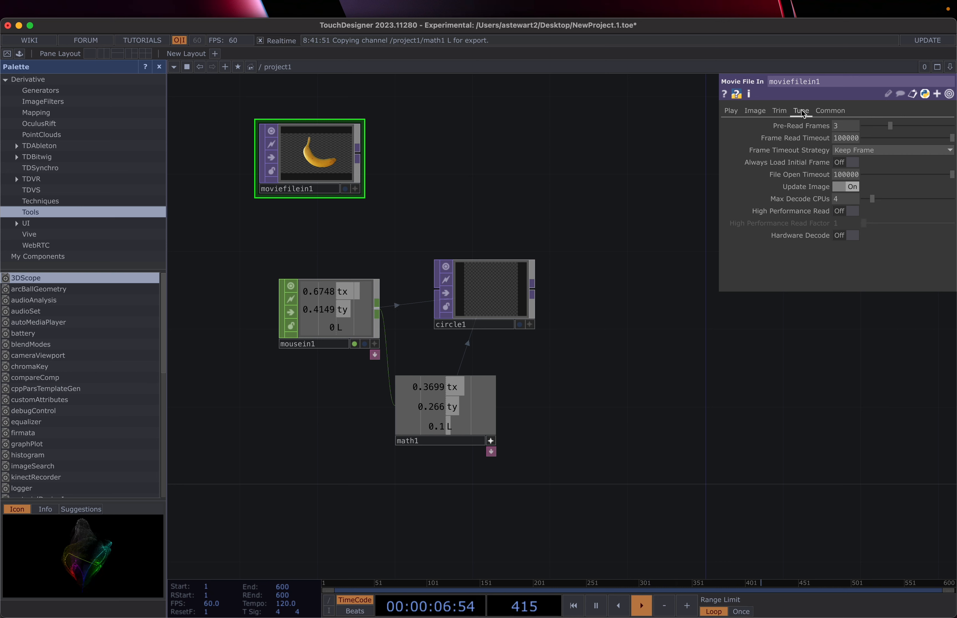
pyautogui.click(780, 112)
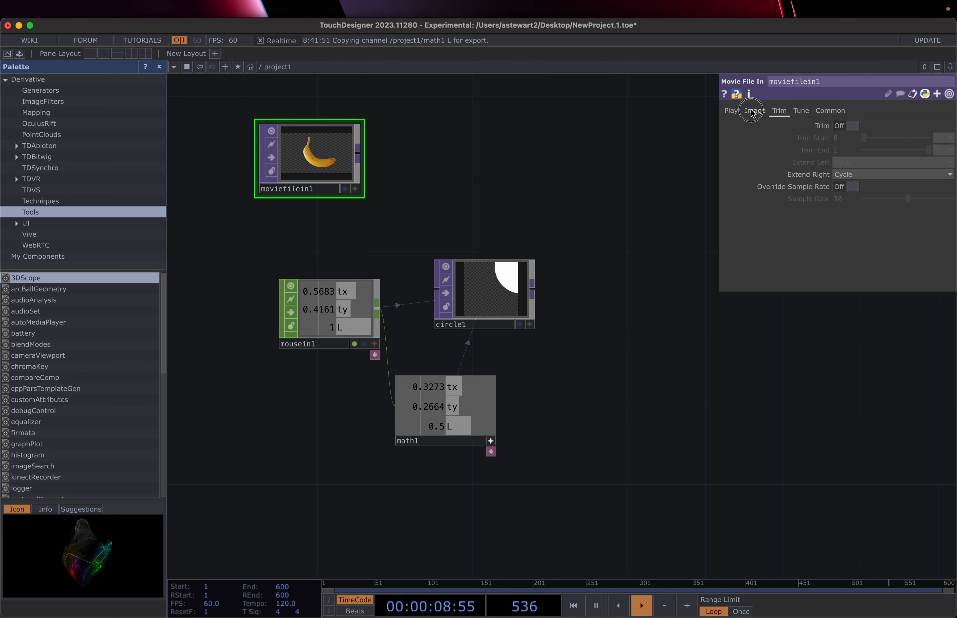
pyautogui.click(756, 111)
pyautogui.click(730, 112)
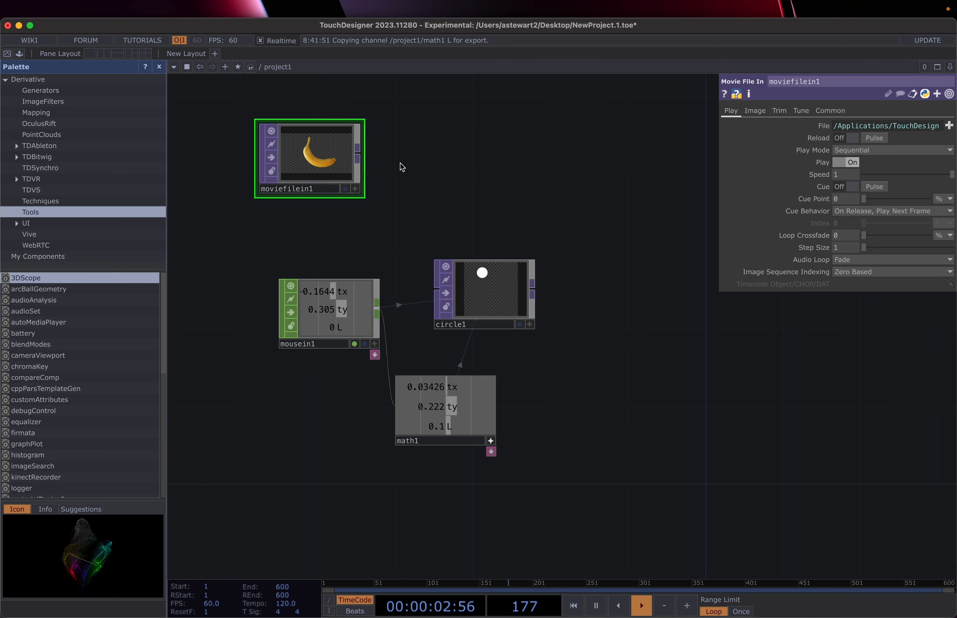
# Step: Branch a Transform TOP, transform1, off moviefilein1's output and place it to the right
pyautogui.rightClick(358, 155)
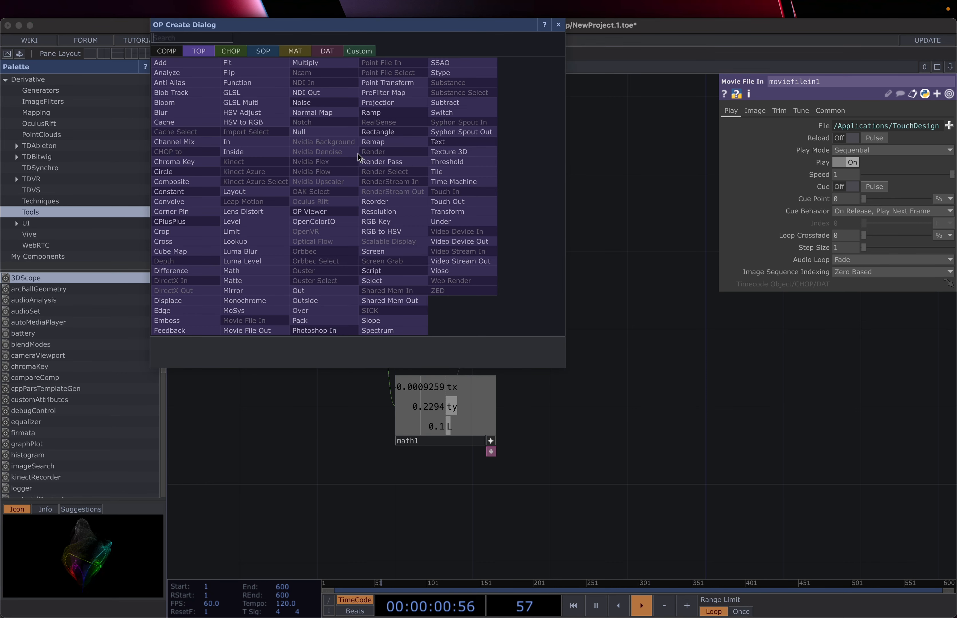
pyautogui.write('tran')
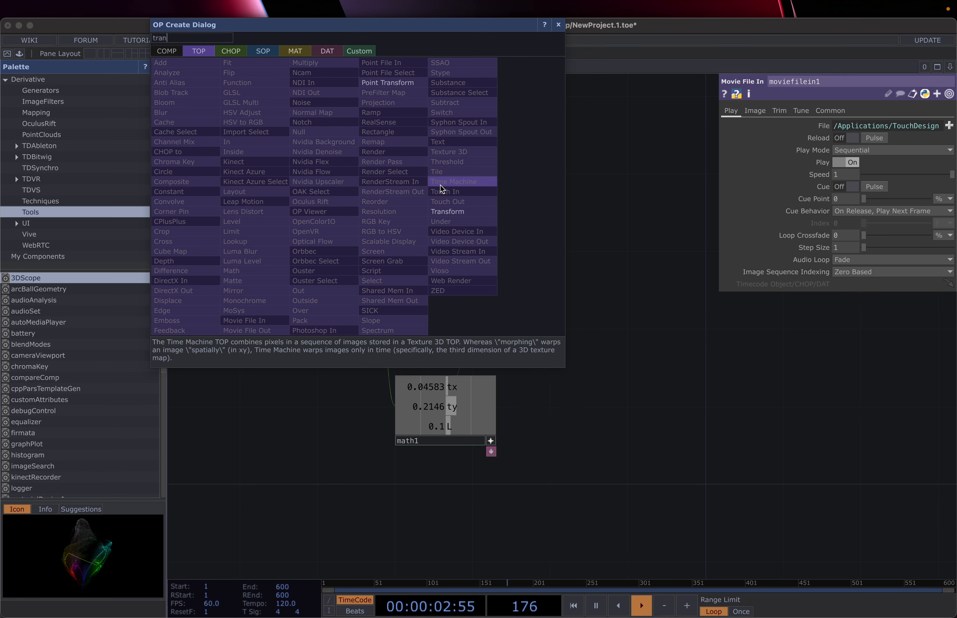
pyautogui.click(468, 213)
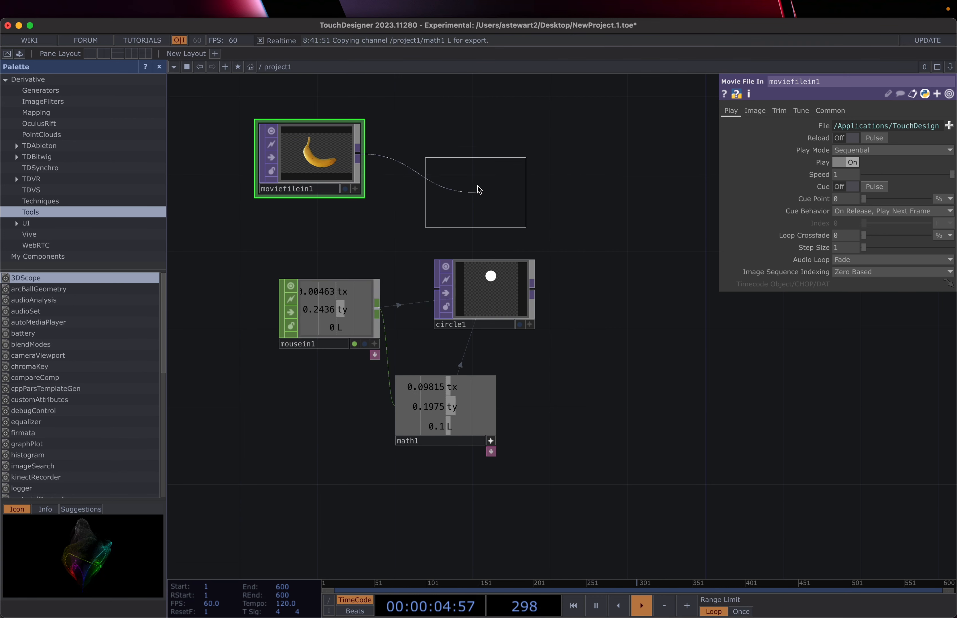
pyautogui.click(447, 166)
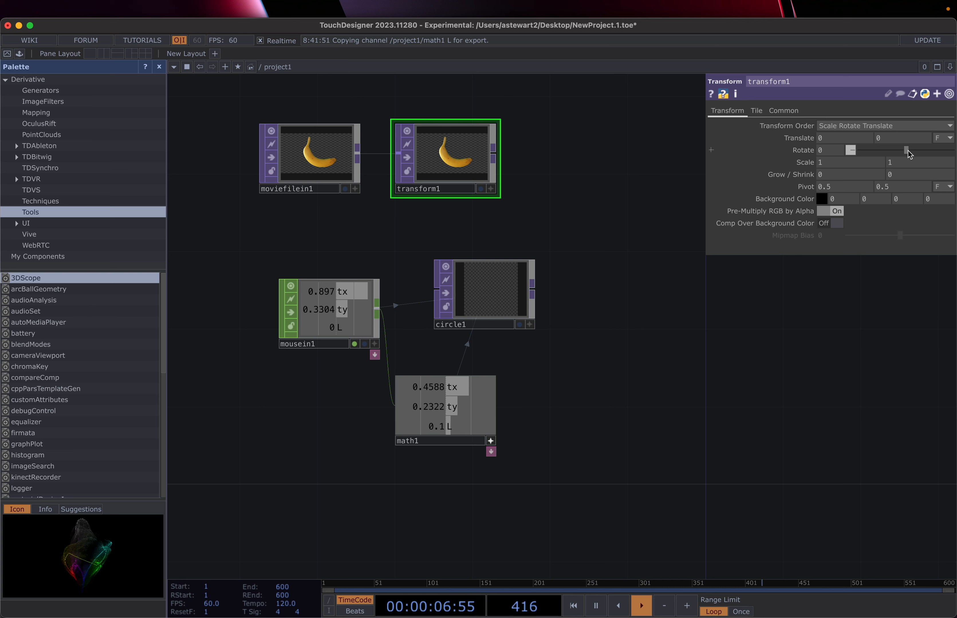
# Step: Try and undo a Rotate change, keep Translate units as Fraction, and make mousein1's viewer active
pyautogui.moveTo(908, 150)
pyautogui.mouseDown()
pyautogui.moveTo(887, 152)
pyautogui.moveTo(913, 146)
pyautogui.mouseUp()
pyautogui.press('super+z')
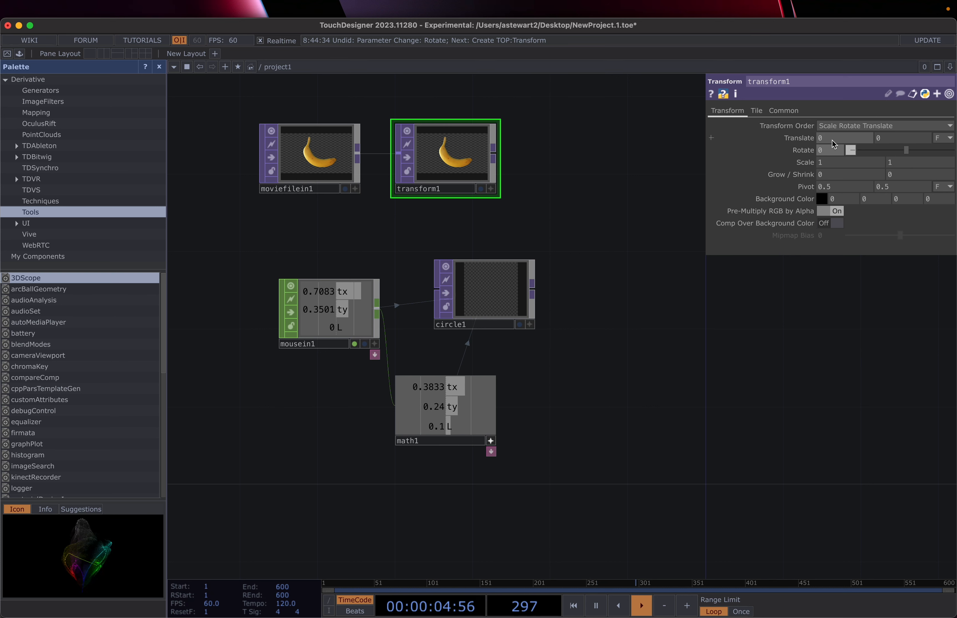
pyautogui.click(950, 139)
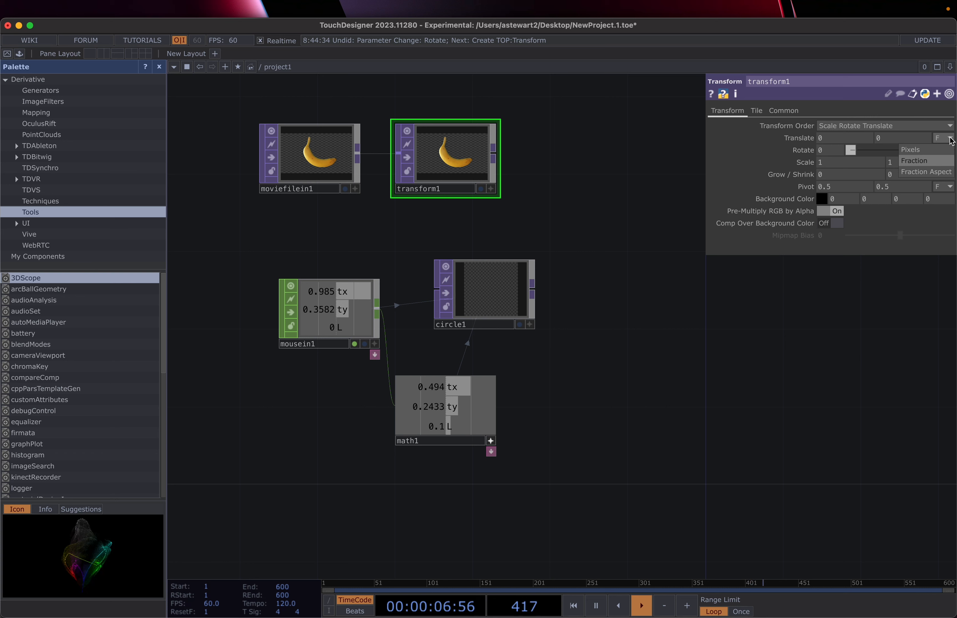
pyautogui.click(950, 141)
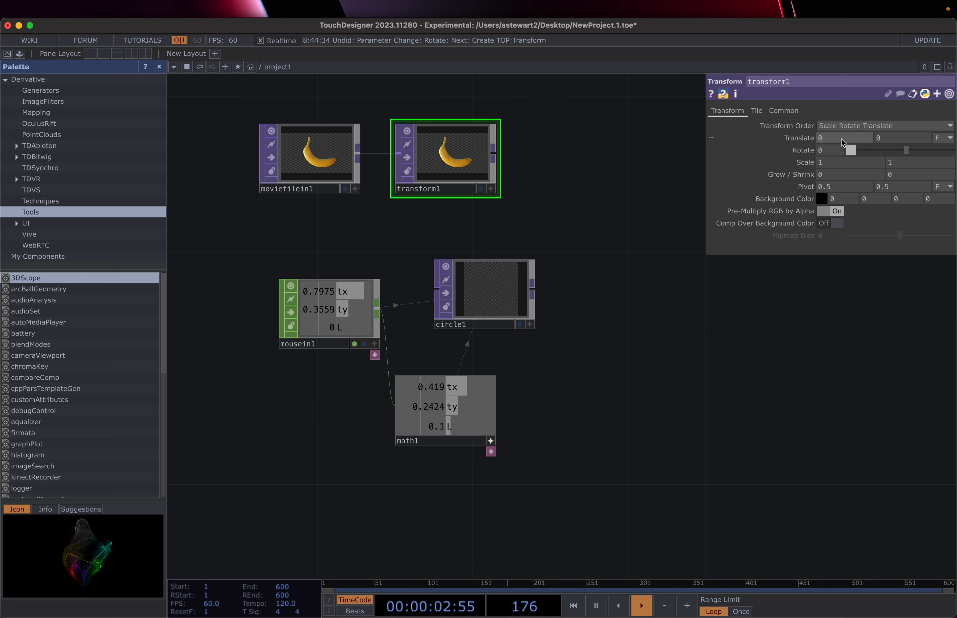
pyautogui.click(375, 345)
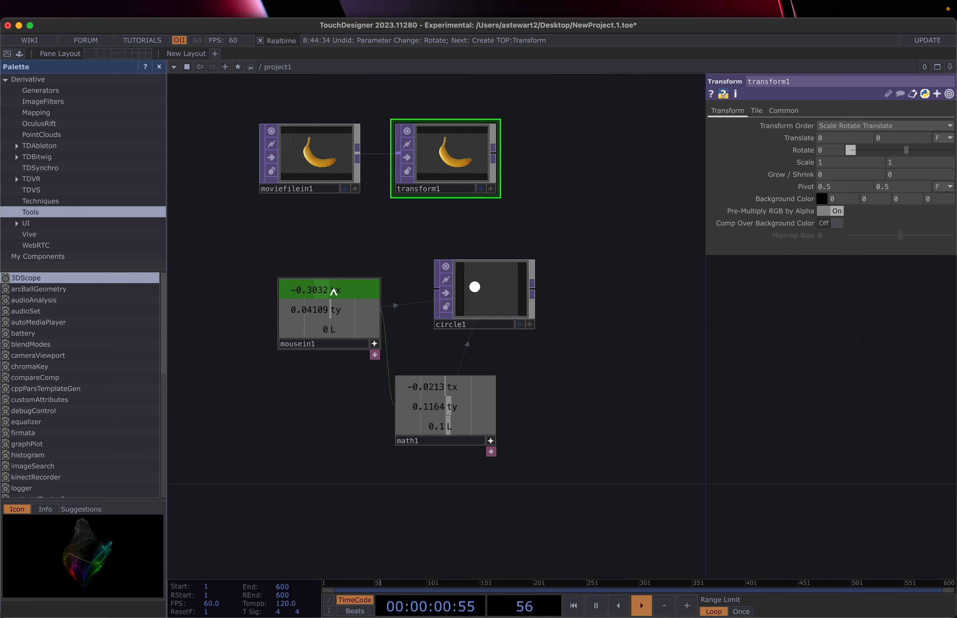
# Step: Export mousein1's tx and ty to transform1's Translate X and Y, and bring math1's L to Scale
pyautogui.moveTo(334, 292); pyautogui.dragTo(842, 133)
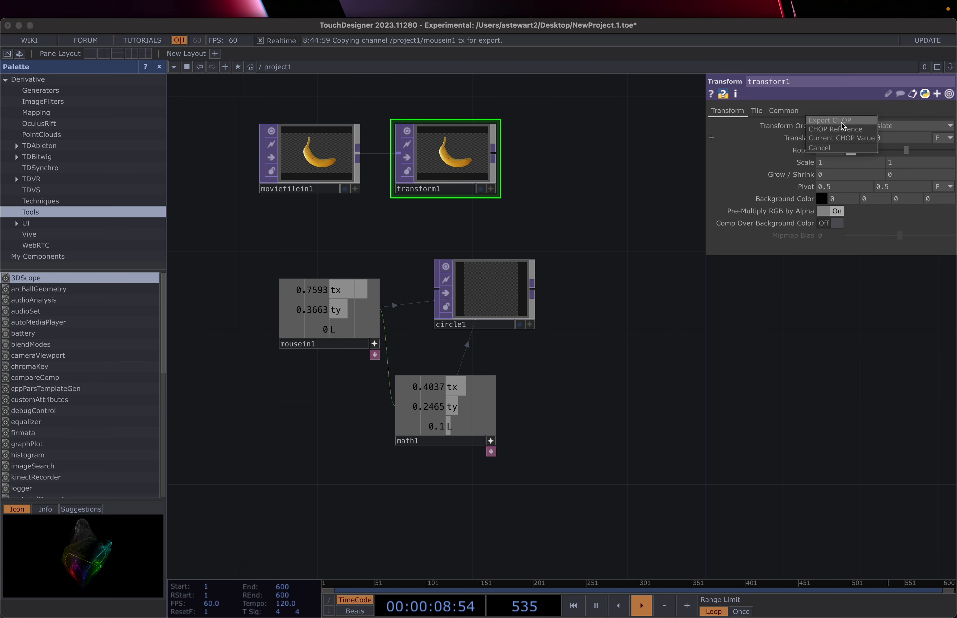
pyautogui.click(841, 122)
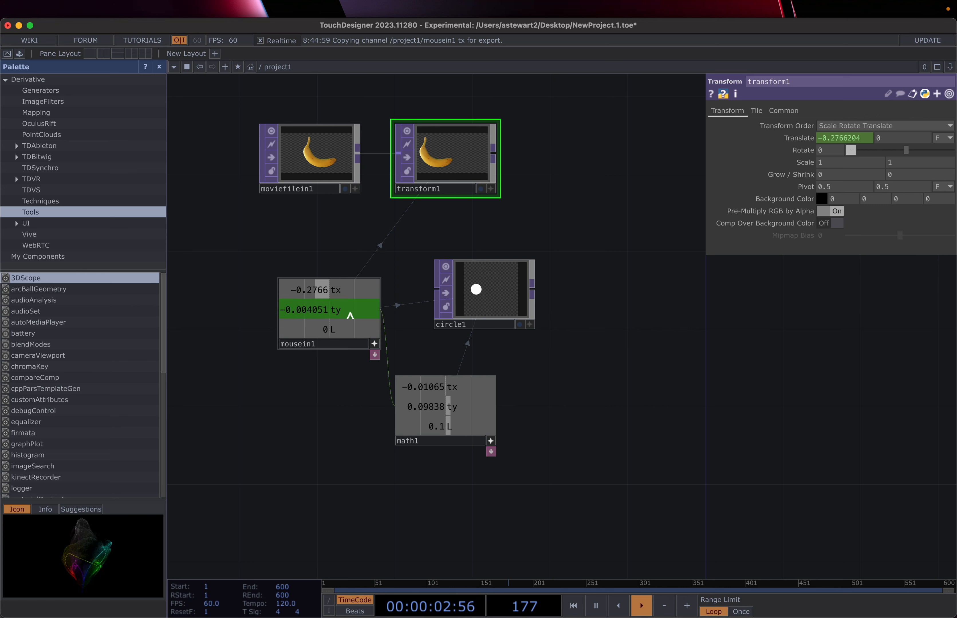
pyautogui.moveTo(335, 313); pyautogui.dragTo(891, 138)
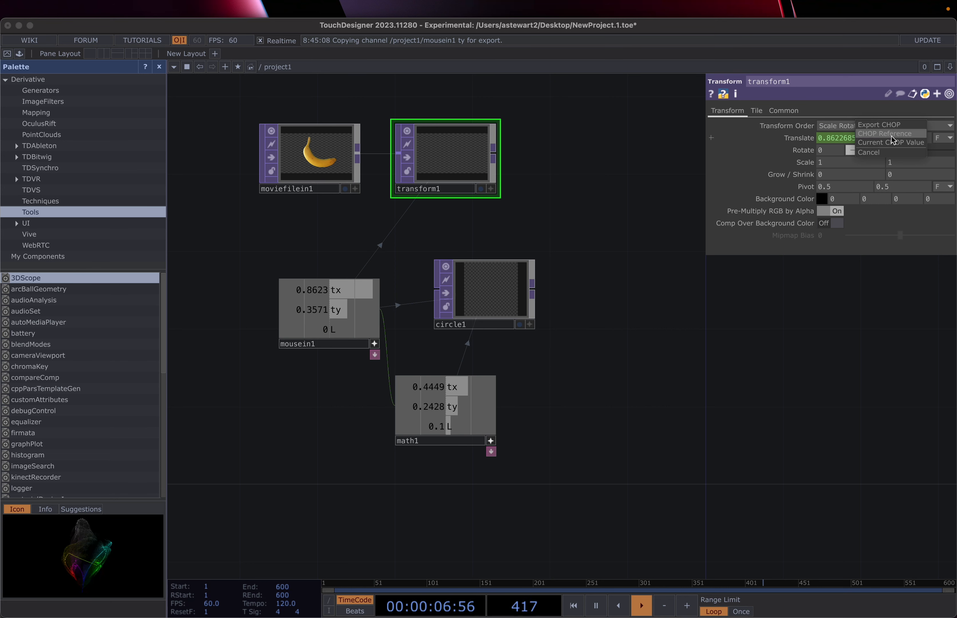
pyautogui.click(887, 125)
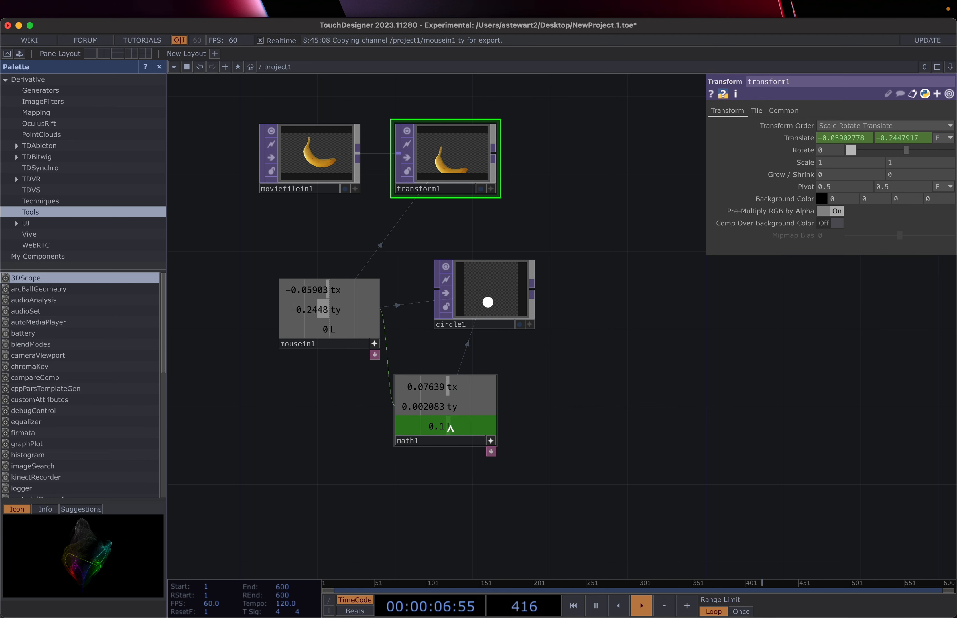
pyautogui.moveTo(451, 429); pyautogui.dragTo(825, 152)
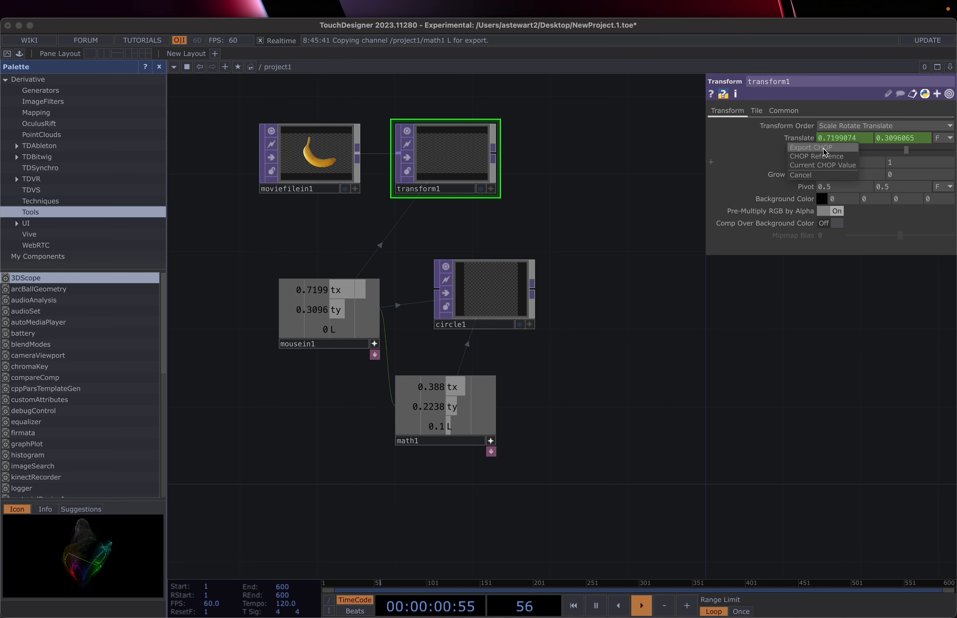
# Step: Export math1's L to Scale X, split Scale, and export L to Scale Y too
pyautogui.click(825, 149)
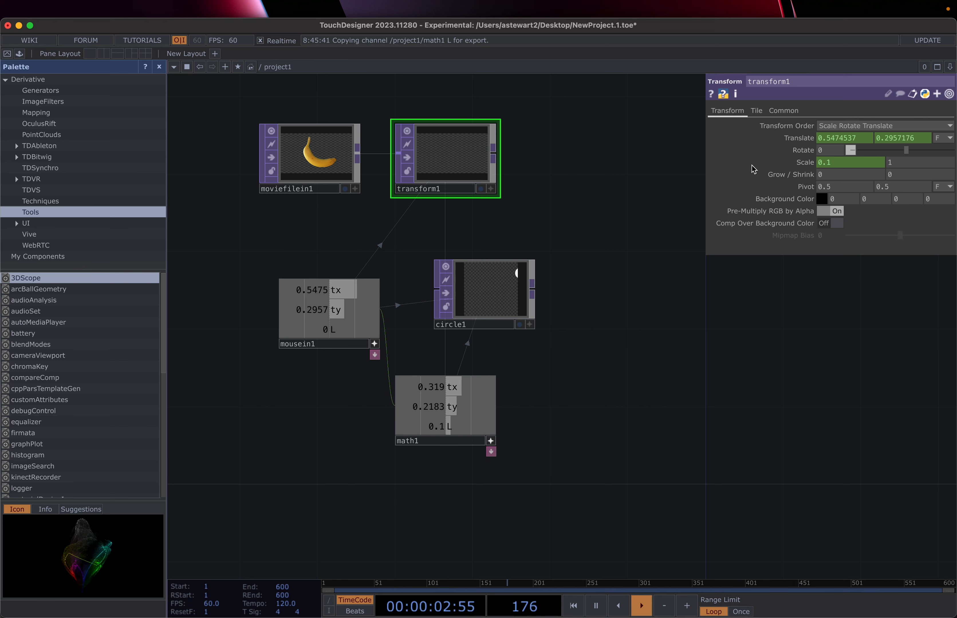
pyautogui.click(713, 163)
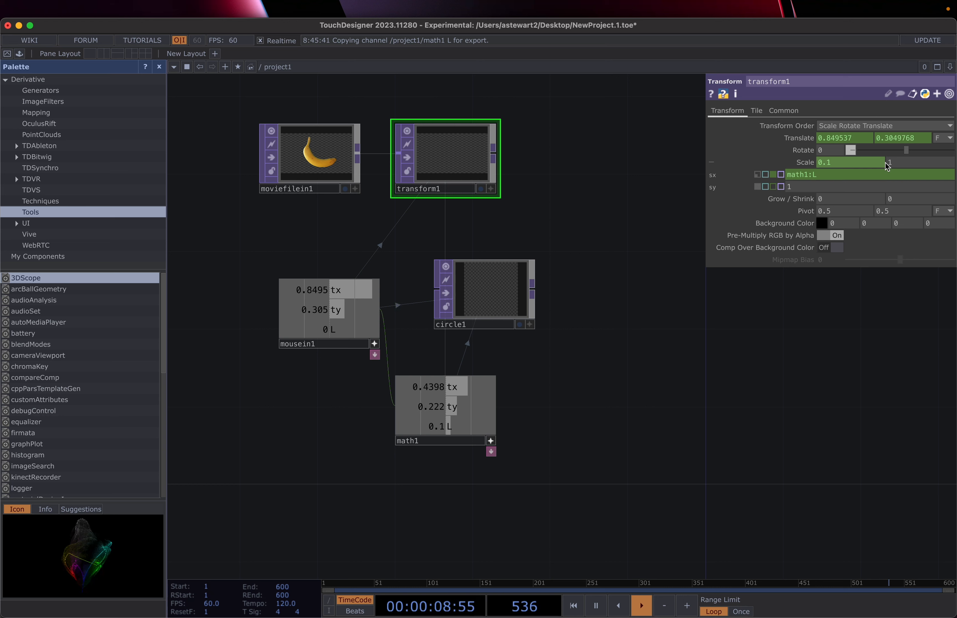
pyautogui.click(898, 162)
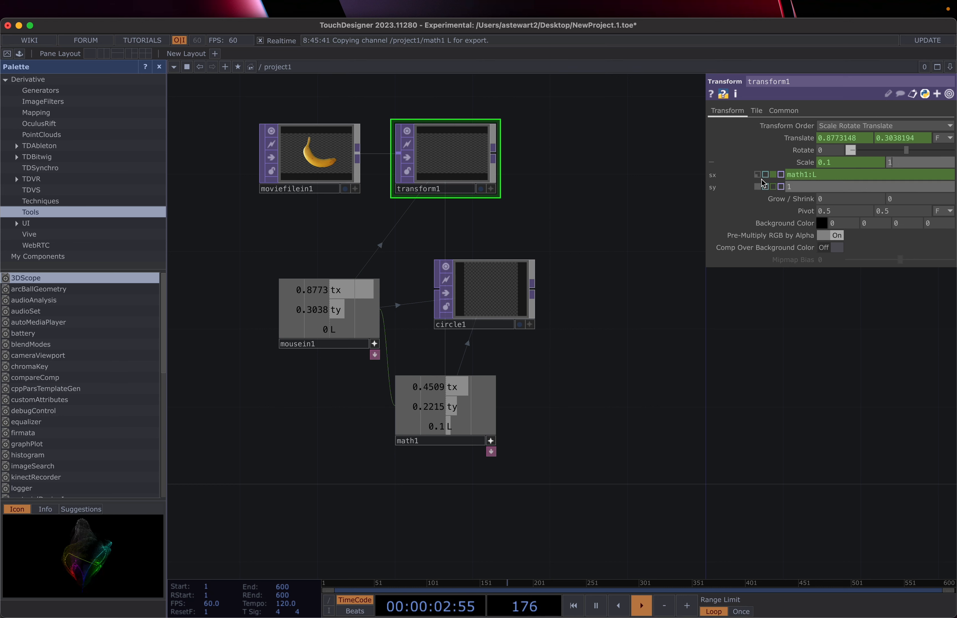
pyautogui.click(773, 187)
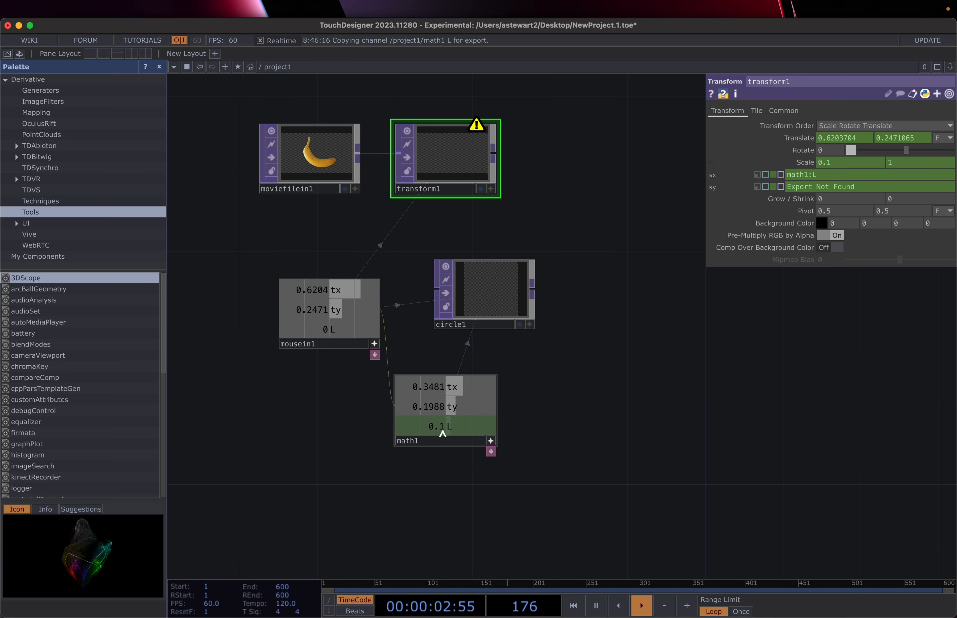
pyautogui.moveTo(443, 434); pyautogui.dragTo(811, 187)
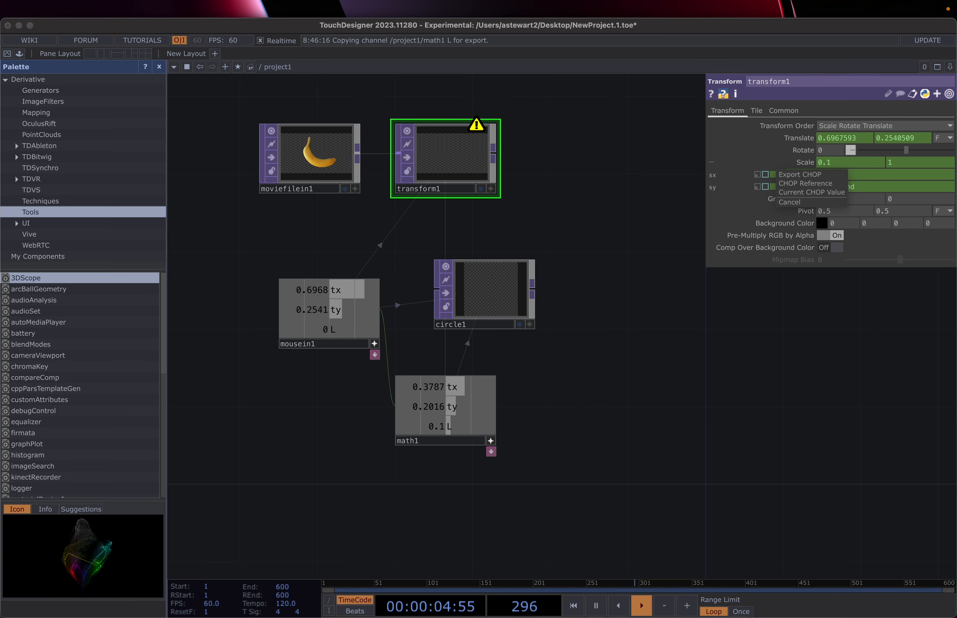
pyautogui.click(809, 176)
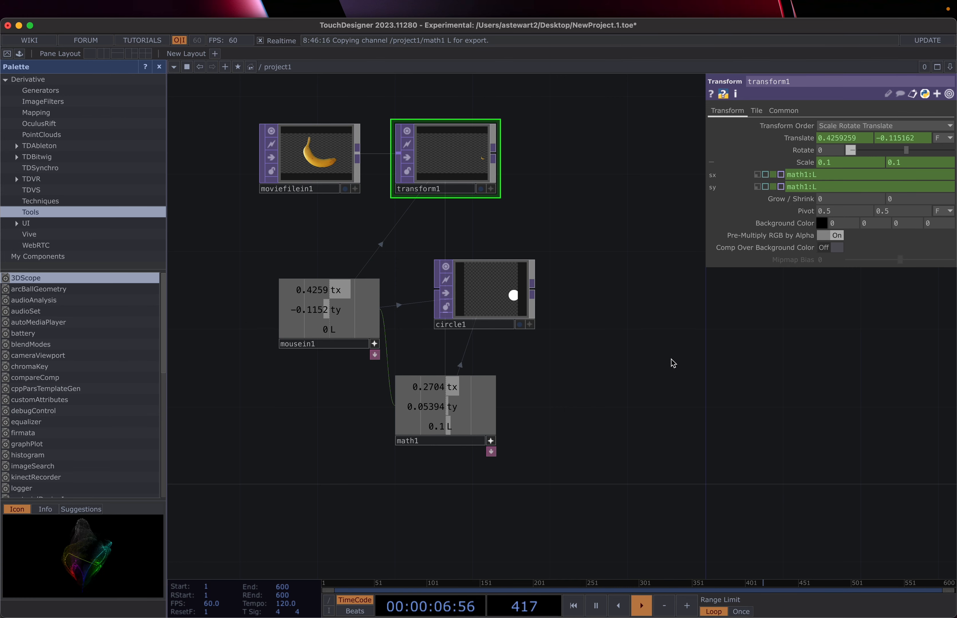
pyautogui.scroll(2, 459, 216)
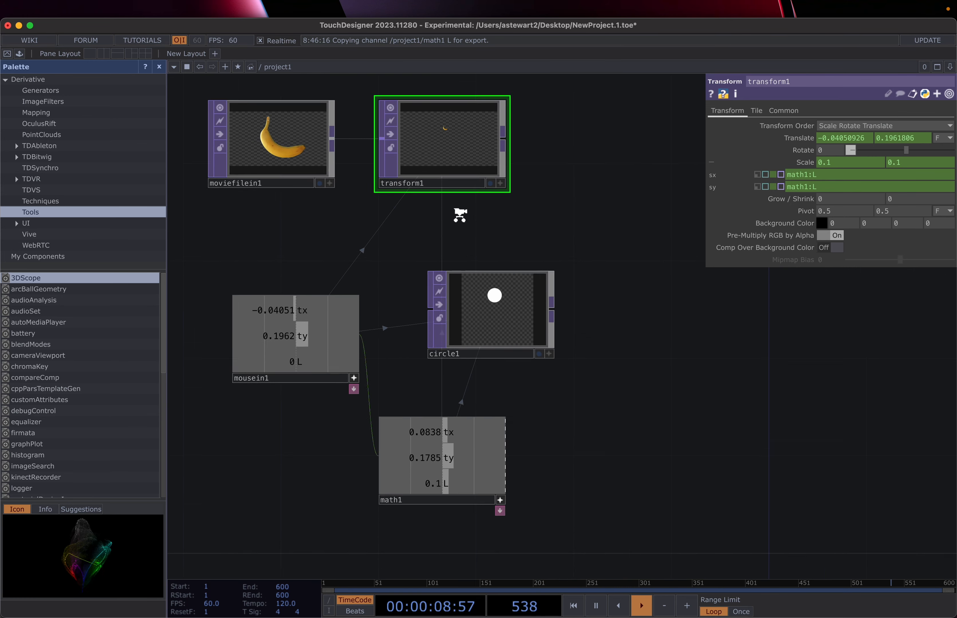
# Step: Centre transform1's preview and click to confirm the banana grows
pyautogui.scroll(3, 459, 216)
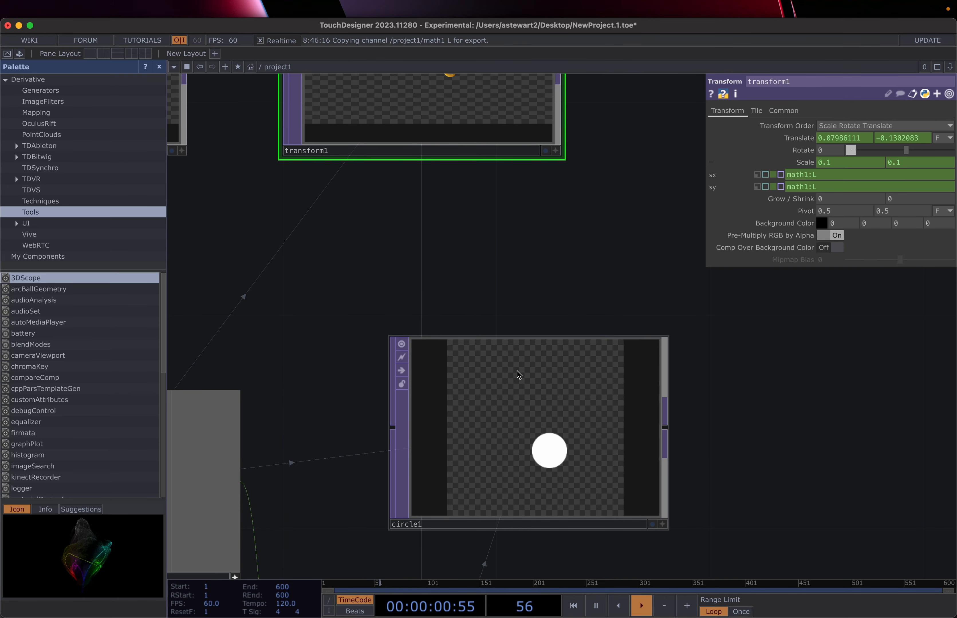
pyautogui.moveTo(502, 289); pyautogui.dragTo(506, 475)
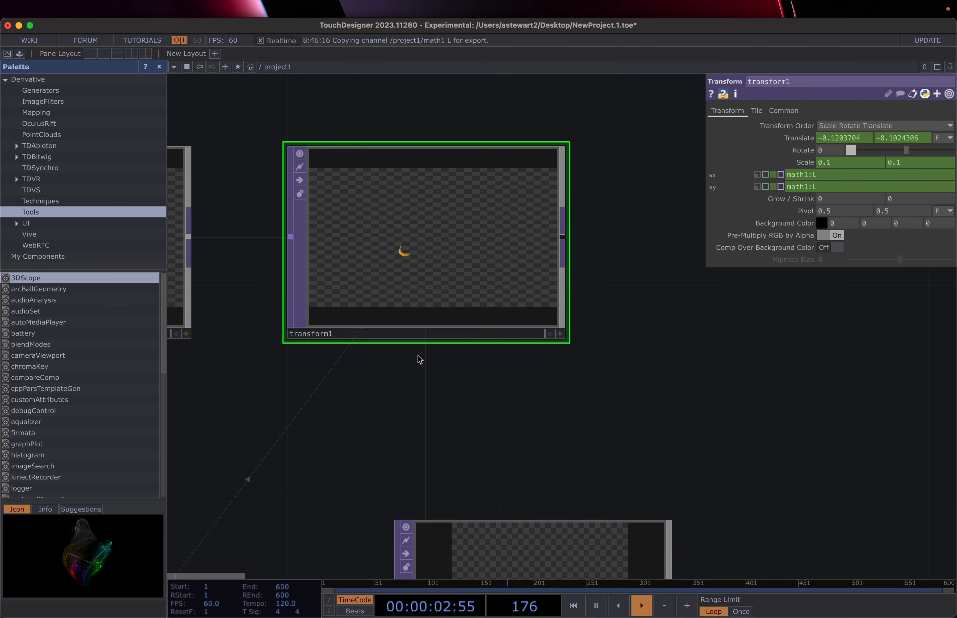
pyautogui.click(604, 284)
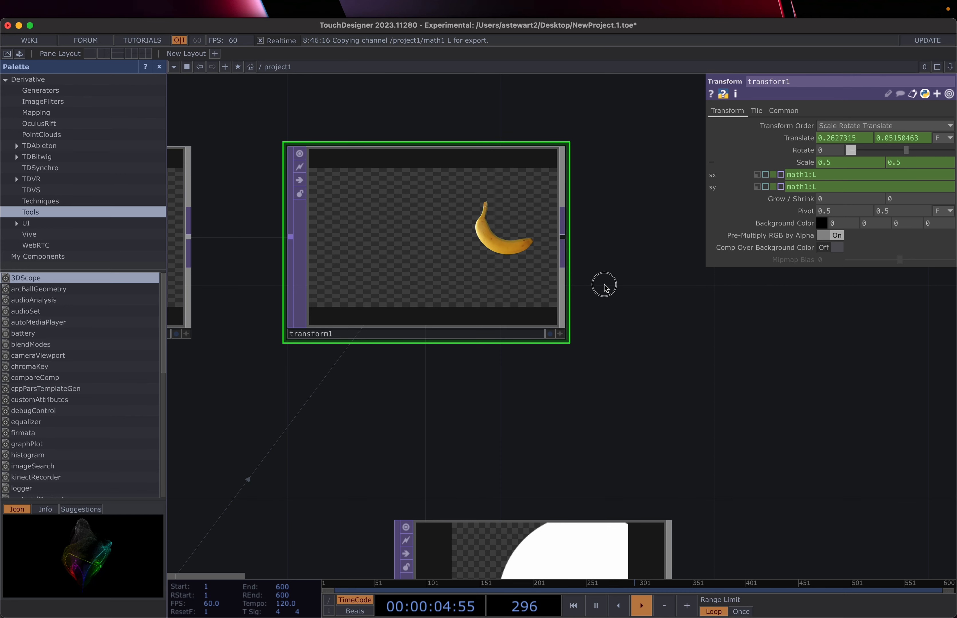
# Step: Drag transform1's Rotate back and forth, leaving it at -39
pyautogui.moveTo(567, 284); pyautogui.dragTo(607, 284)
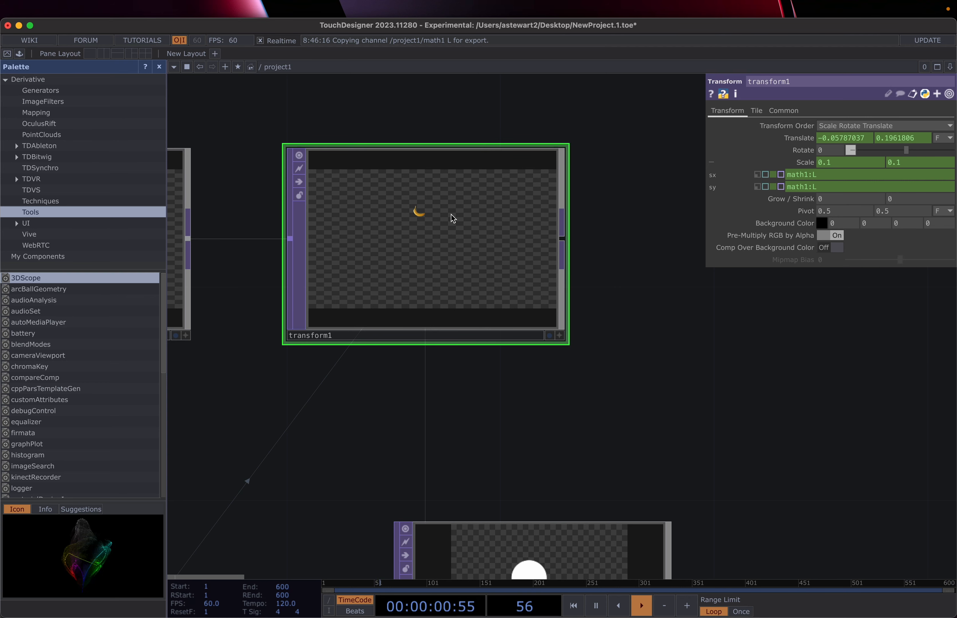
pyautogui.scroll(-4, 628, 324)
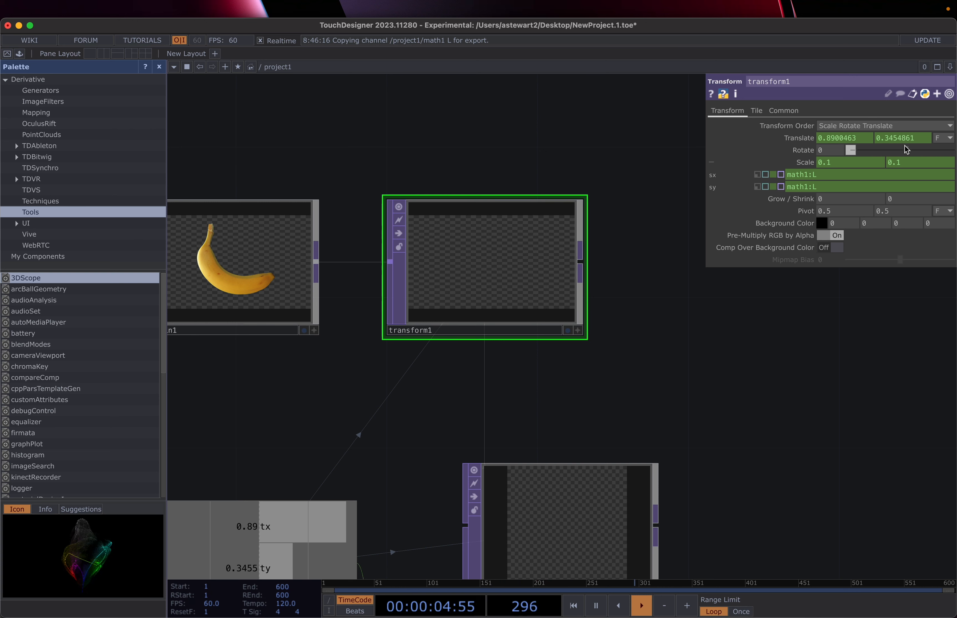
pyautogui.moveTo(905, 150)
pyautogui.mouseDown()
pyautogui.moveTo(942, 153)
pyautogui.moveTo(892, 155)
pyautogui.mouseUp()
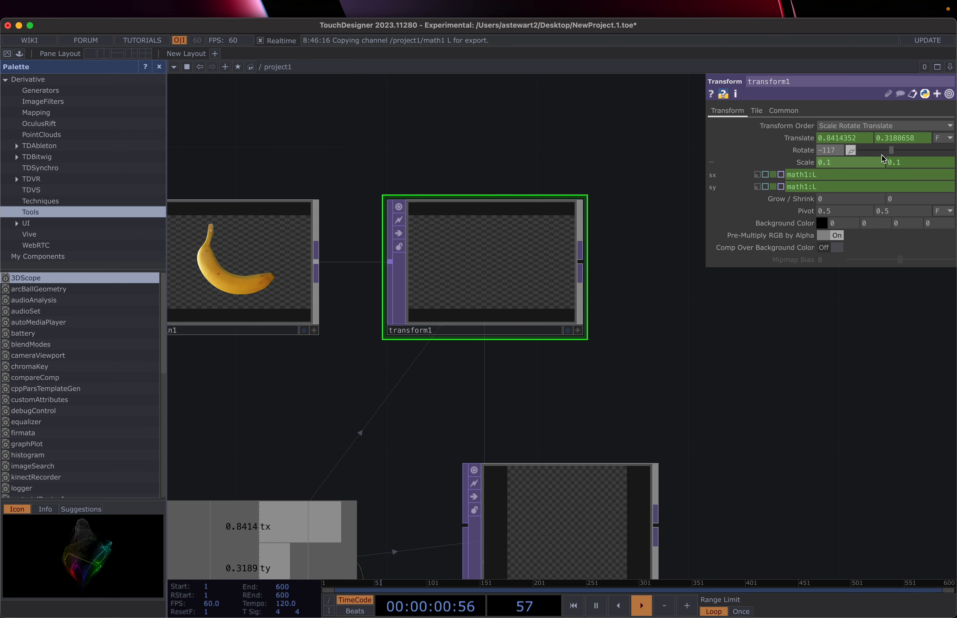
pyautogui.moveTo(892, 151)
pyautogui.mouseDown()
pyautogui.moveTo(859, 154)
pyautogui.moveTo(944, 152)
pyautogui.moveTo(899, 154)
pyautogui.moveTo(907, 150)
pyautogui.mouseUp()
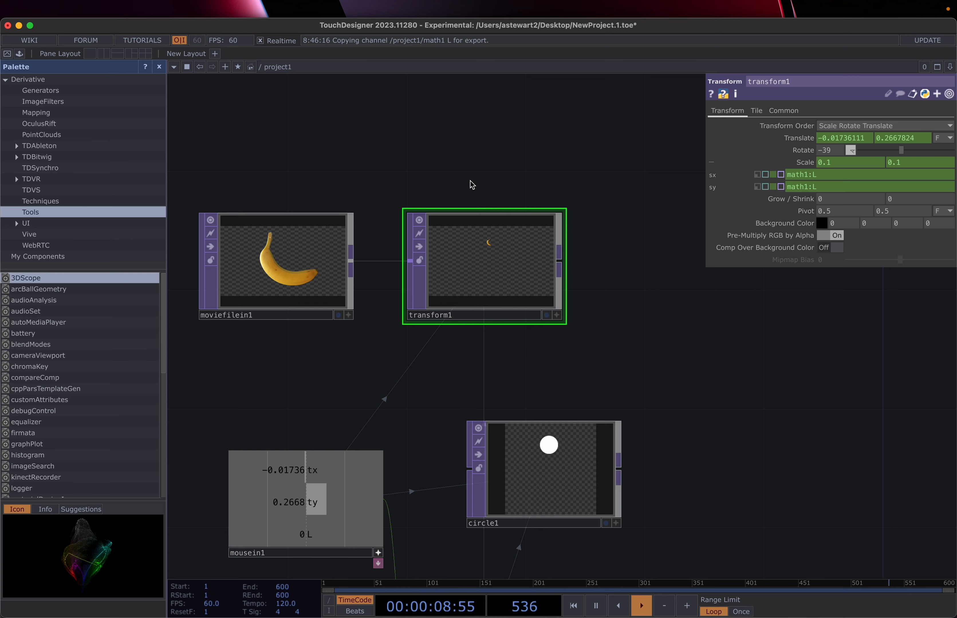
# Step: Zoom out and recentre the network, then open the OP Create Dialog listing TOP operators
pyautogui.scroll(-2, 471, 181)
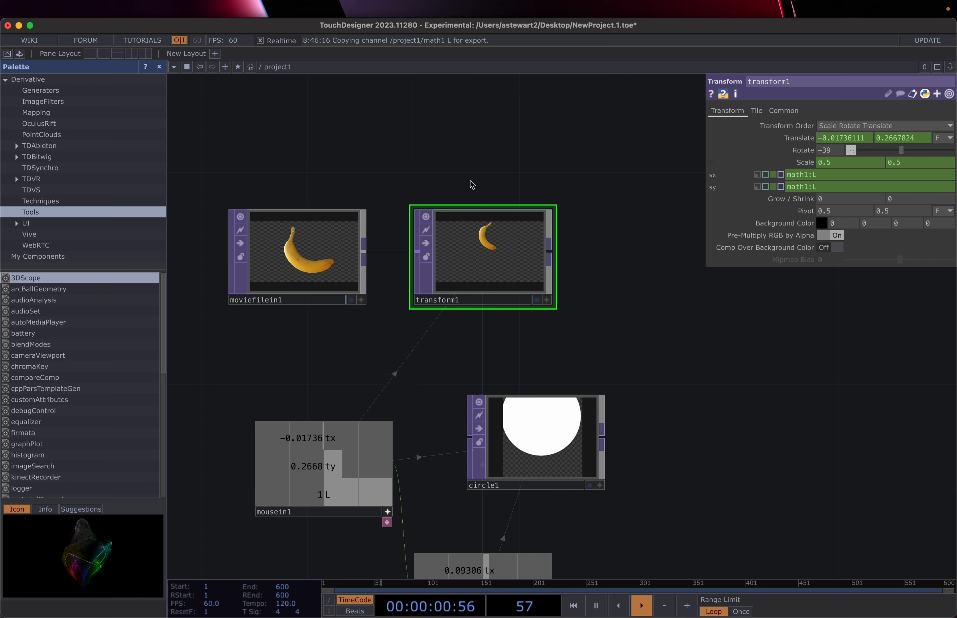
pyautogui.moveTo(470, 180); pyautogui.dragTo(474, 255)
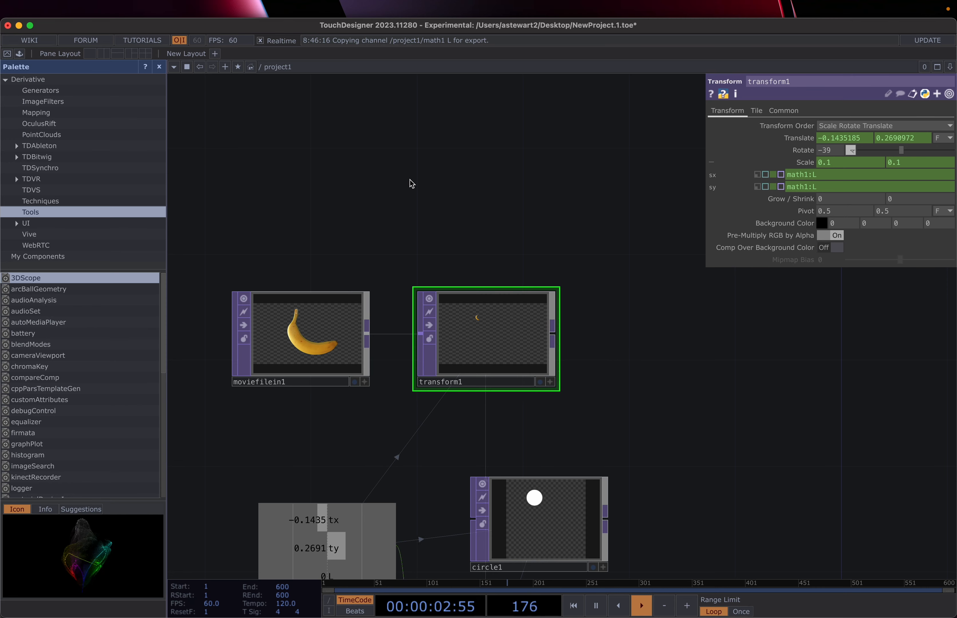
pyautogui.press('Tab')
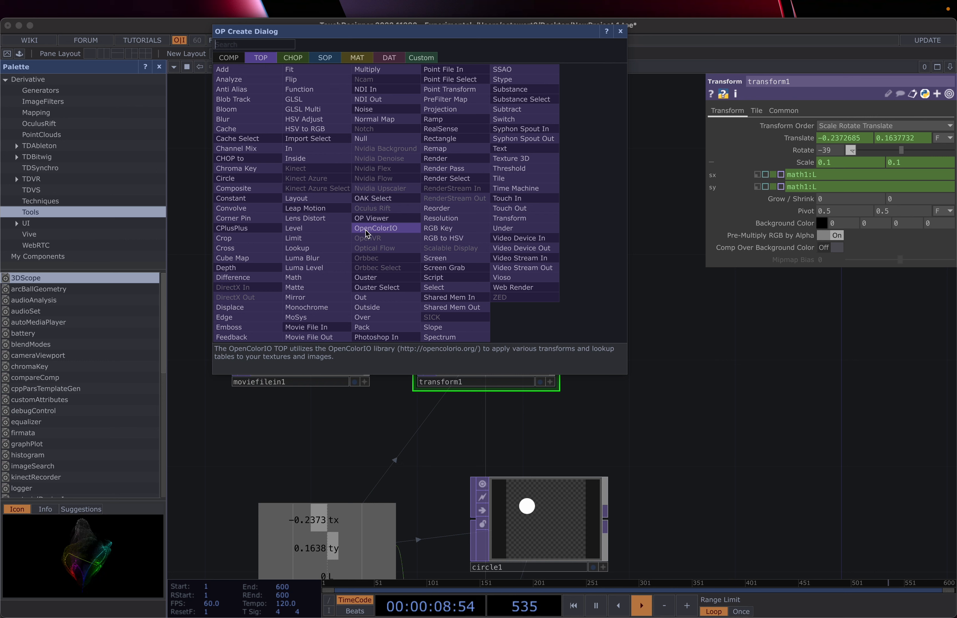
# Step: Place an LFO CHOP, lfo1, in the network above moviefilein1
pyautogui.click(291, 58)
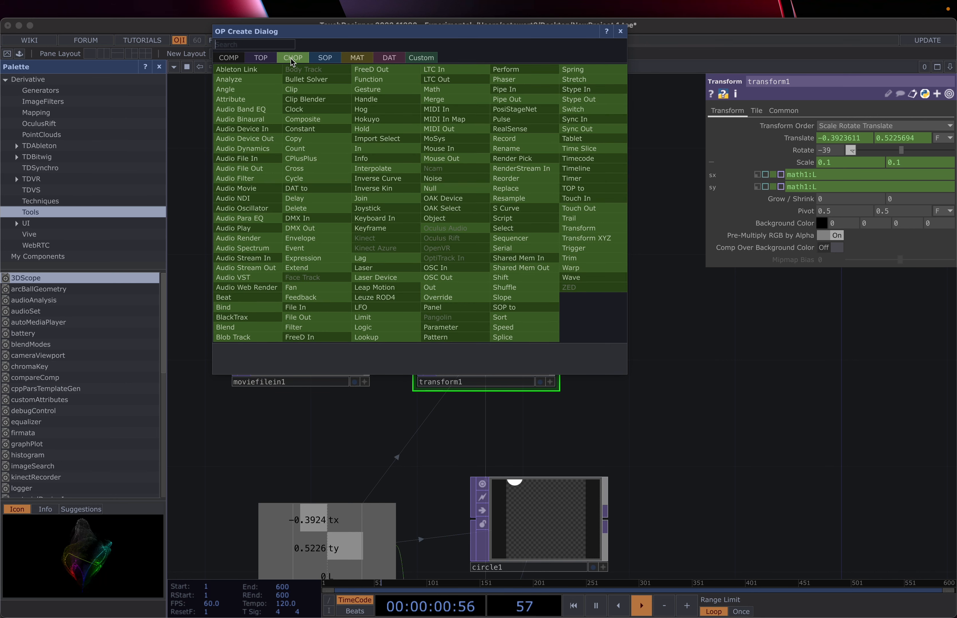
pyautogui.click(360, 308)
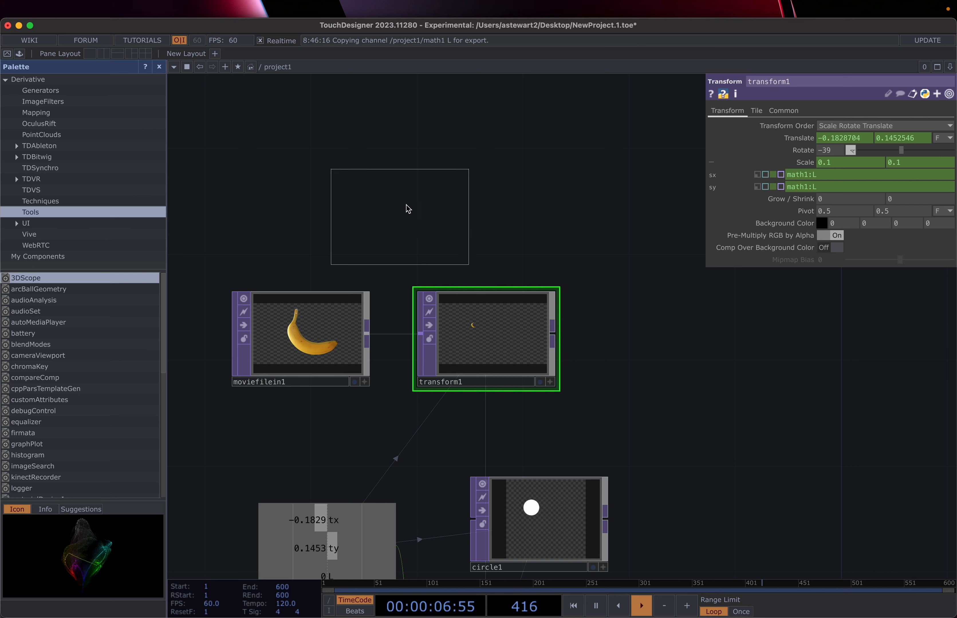
pyautogui.click(452, 176)
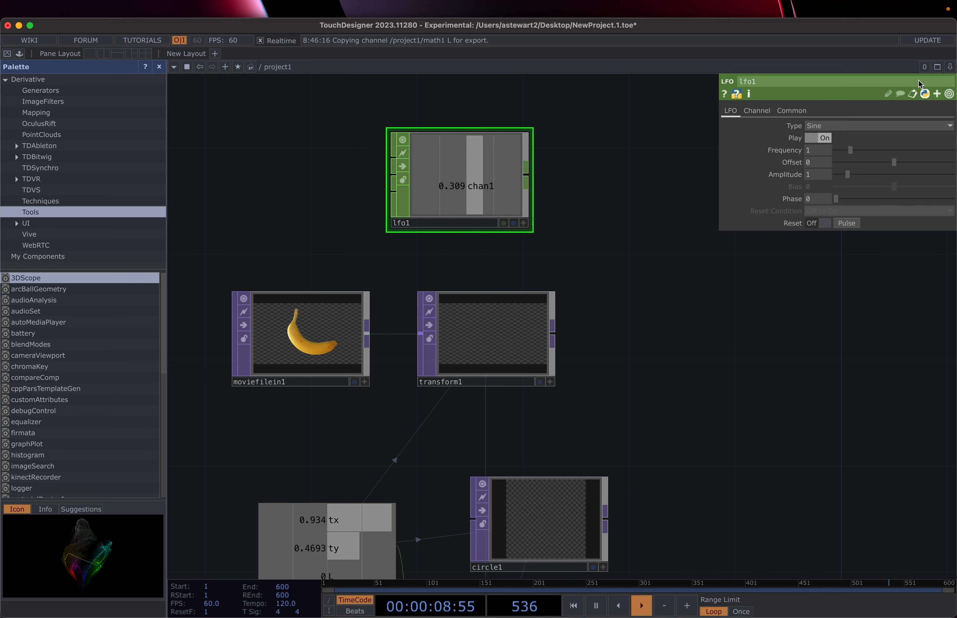
# Step: Pause and resume playback, then set lfo1's Frequency to 0.2
pyautogui.click(815, 138)
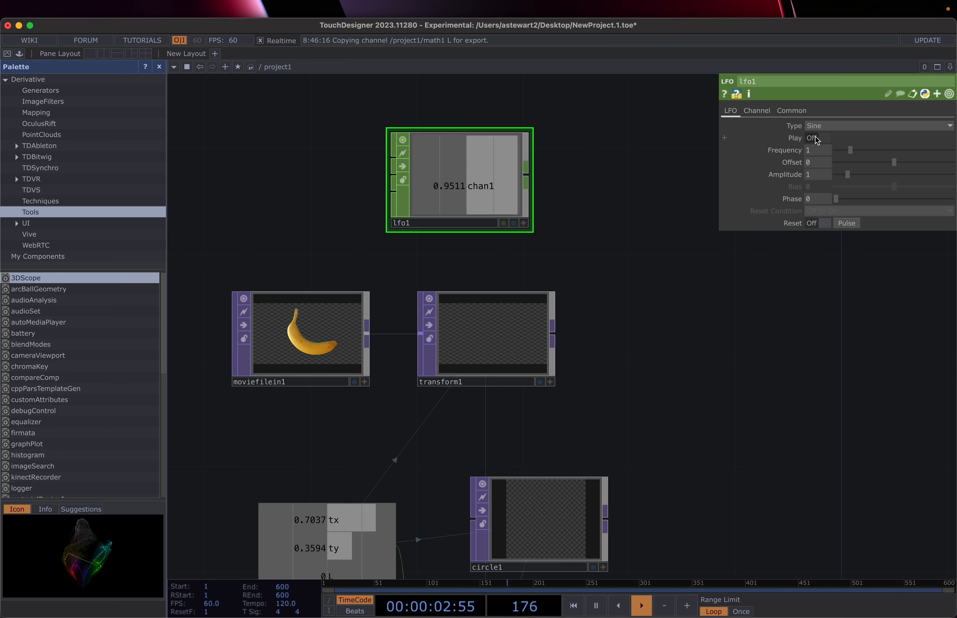
pyautogui.click(817, 139)
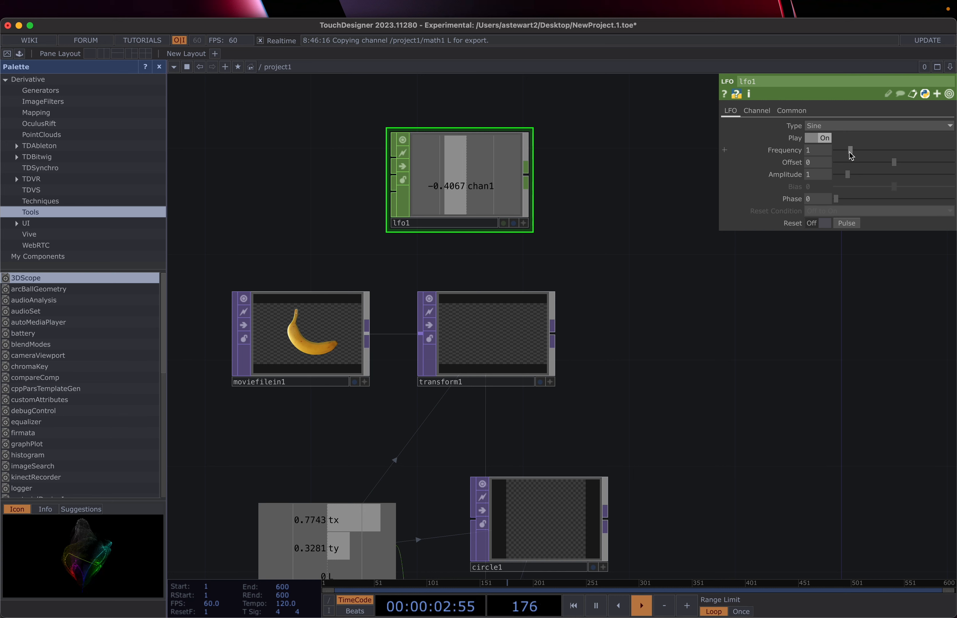
pyautogui.moveTo(850, 151)
pyautogui.mouseDown()
pyautogui.moveTo(914, 157)
pyautogui.moveTo(841, 158)
pyautogui.mouseUp()
pyautogui.click(838, 154)
pyautogui.click(837, 154)
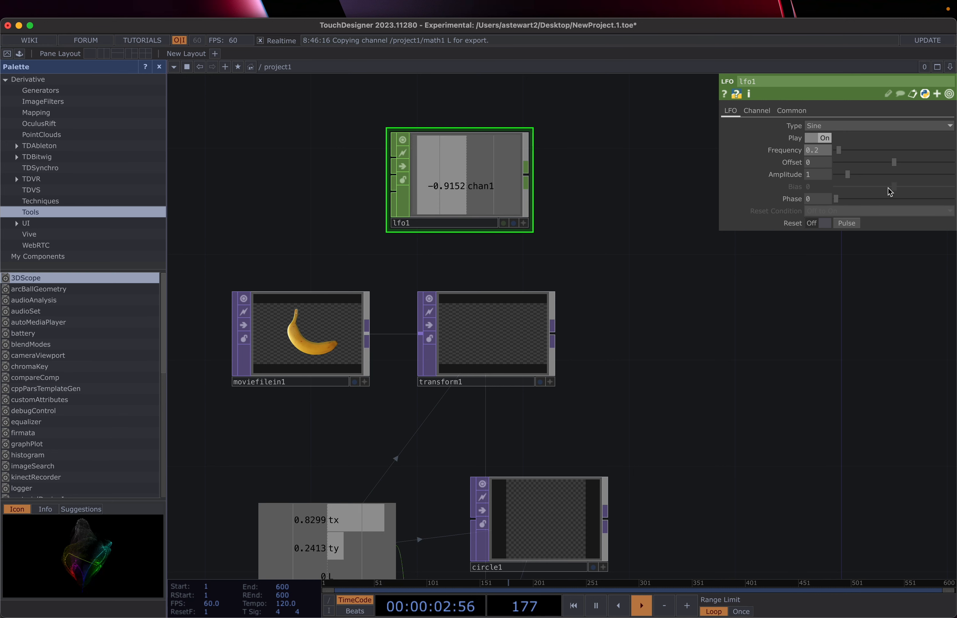
# Step: Try an Offset of 1 on lfo1, then bring the Offset back to 0
pyautogui.moveTo(817, 164); pyautogui.dragTo(787, 163)
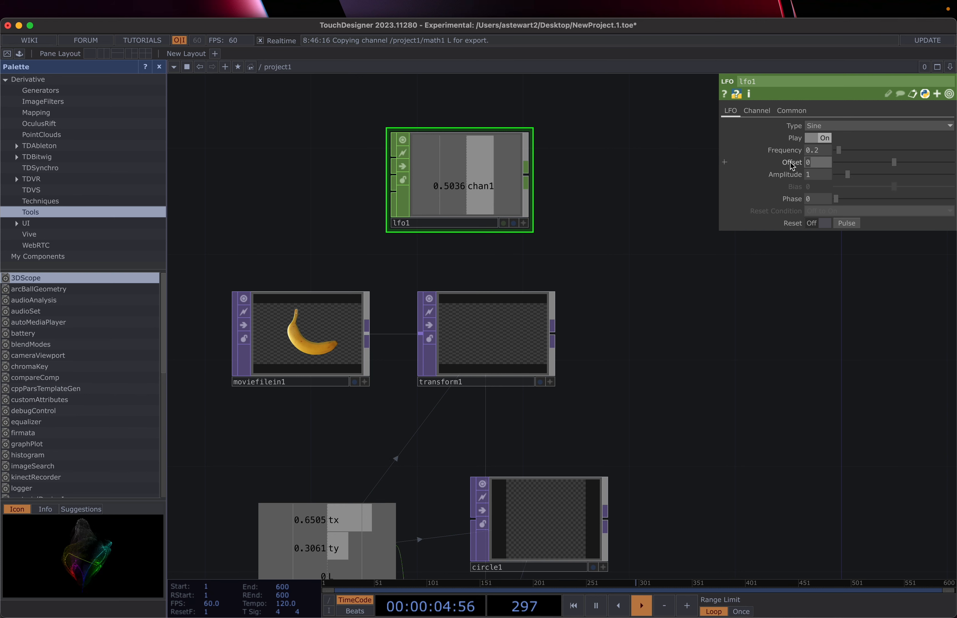
pyautogui.write('21')
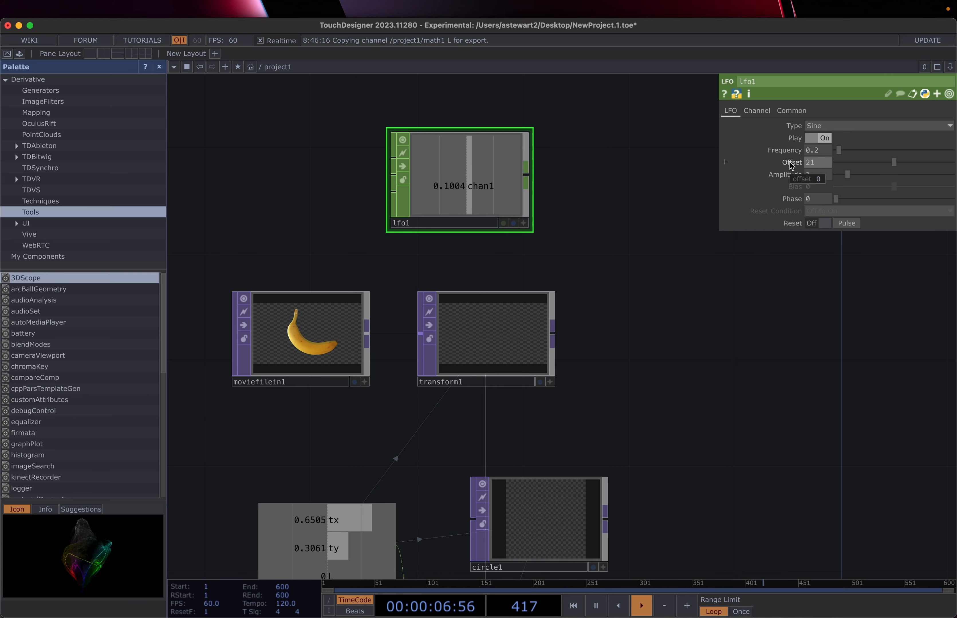
pyautogui.press('BackSpace')
pyautogui.press('BackSpace')
pyautogui.write('1')
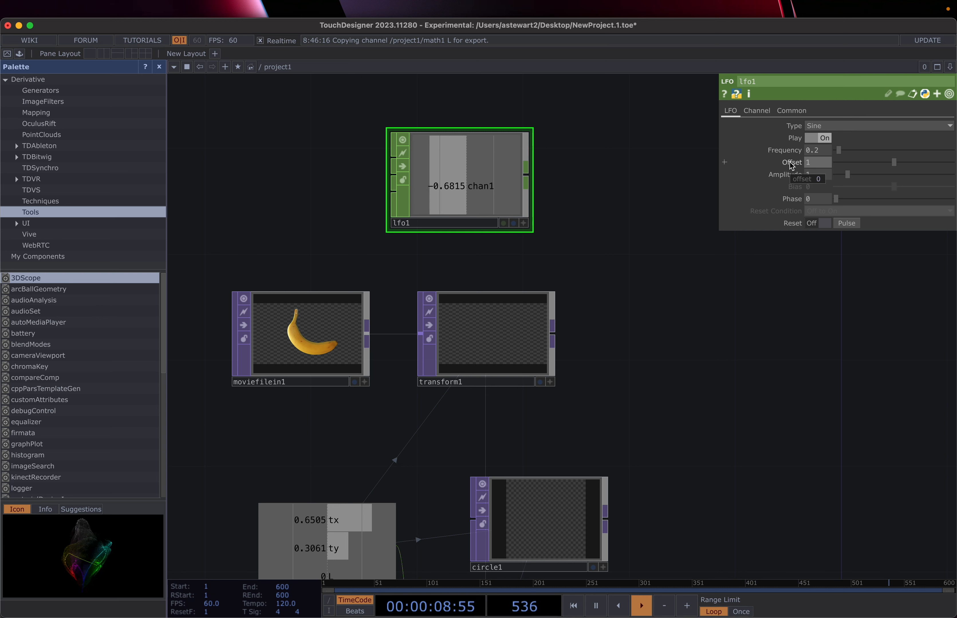
pyautogui.press('Return')
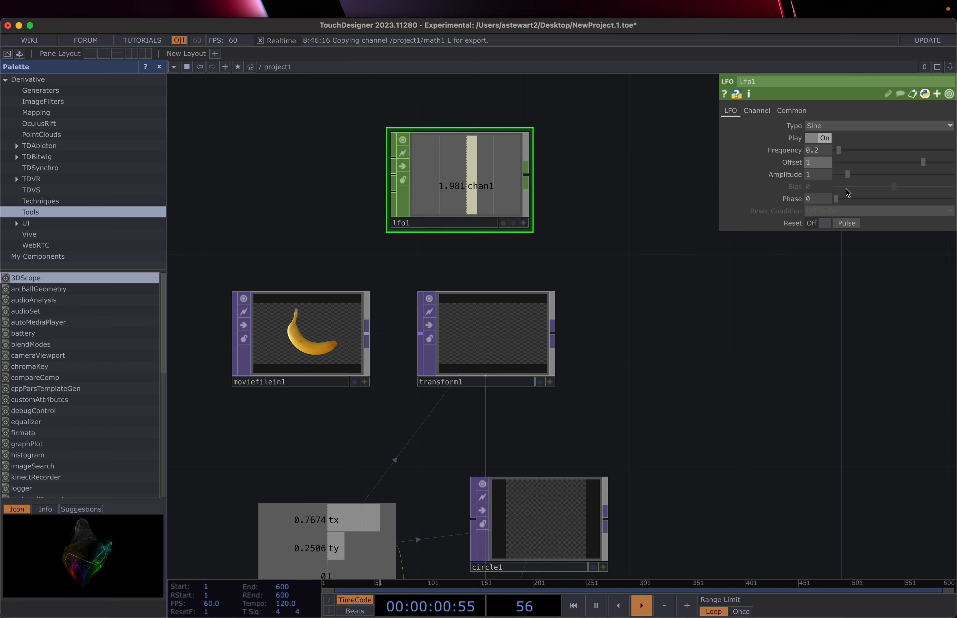
pyautogui.moveTo(816, 169); pyautogui.dragTo(801, 167)
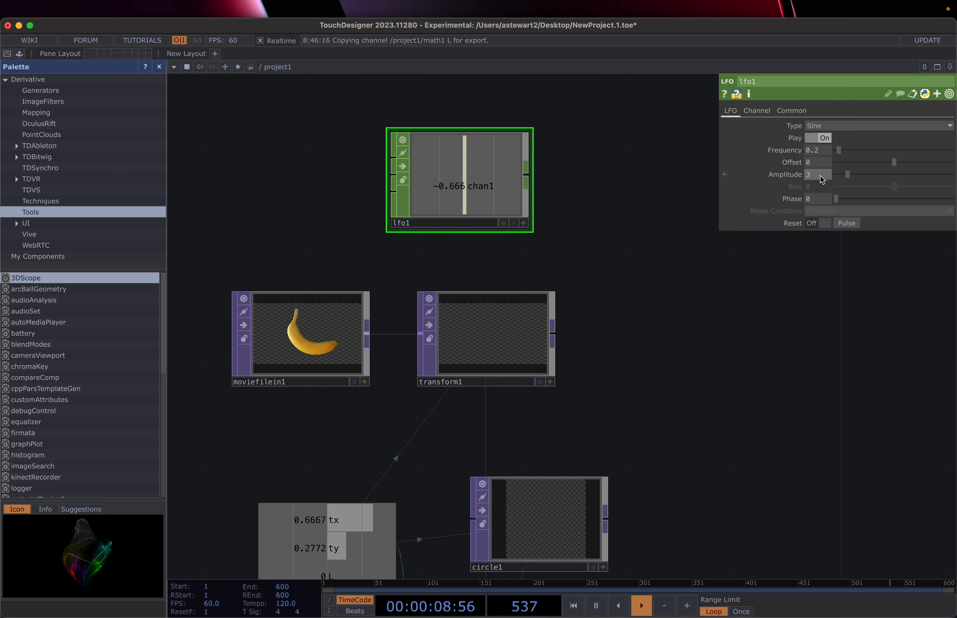
# Step: Expand lfo1's Amplitude value row to enter 360
pyautogui.click(784, 175)
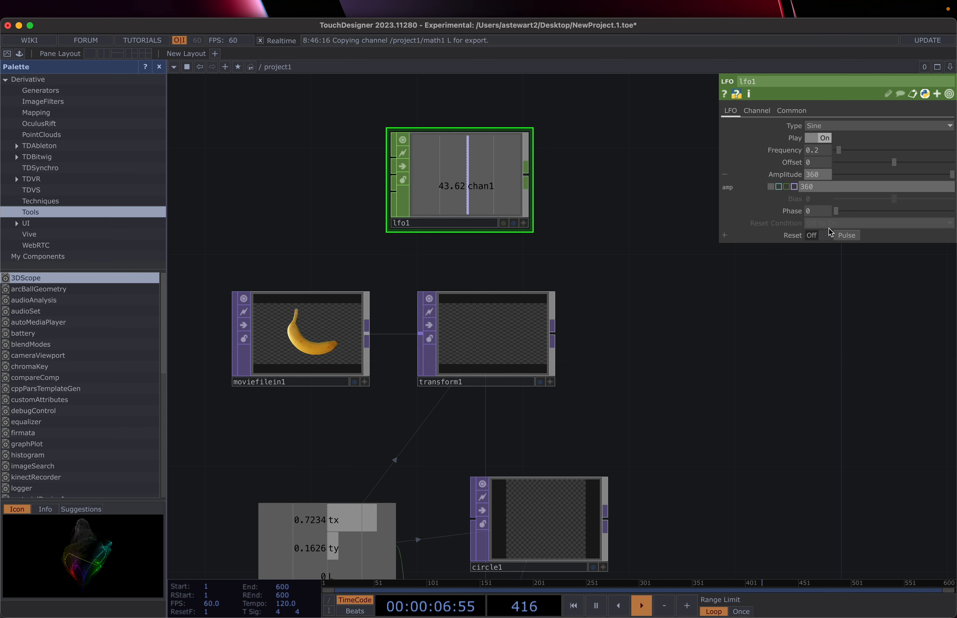
# Step: Preview lfo1's Gaussian, Triangle, Ramp, Square and Pulse wave types in turn
pyautogui.click(837, 127)
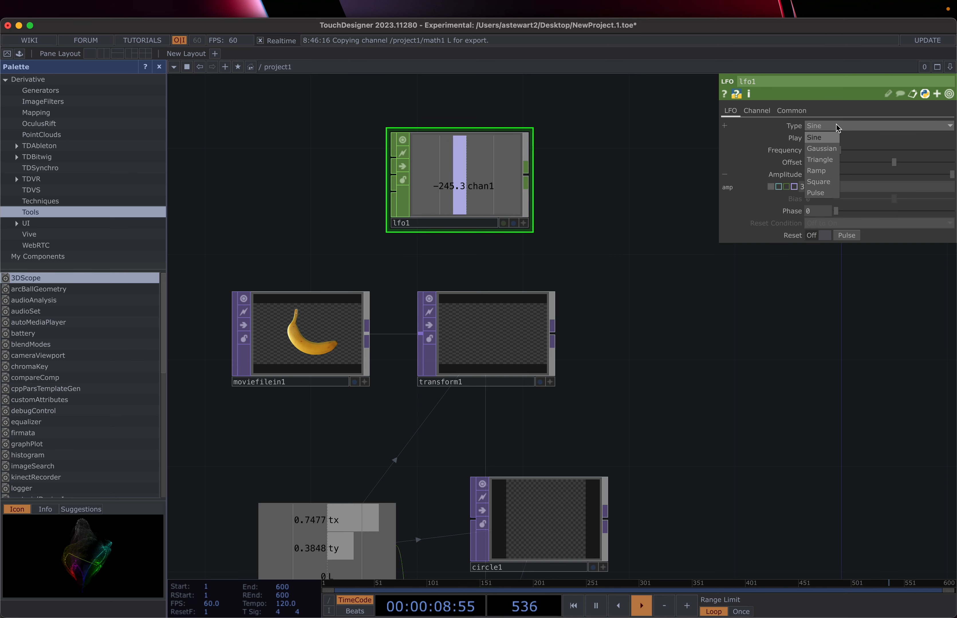
pyautogui.click(822, 149)
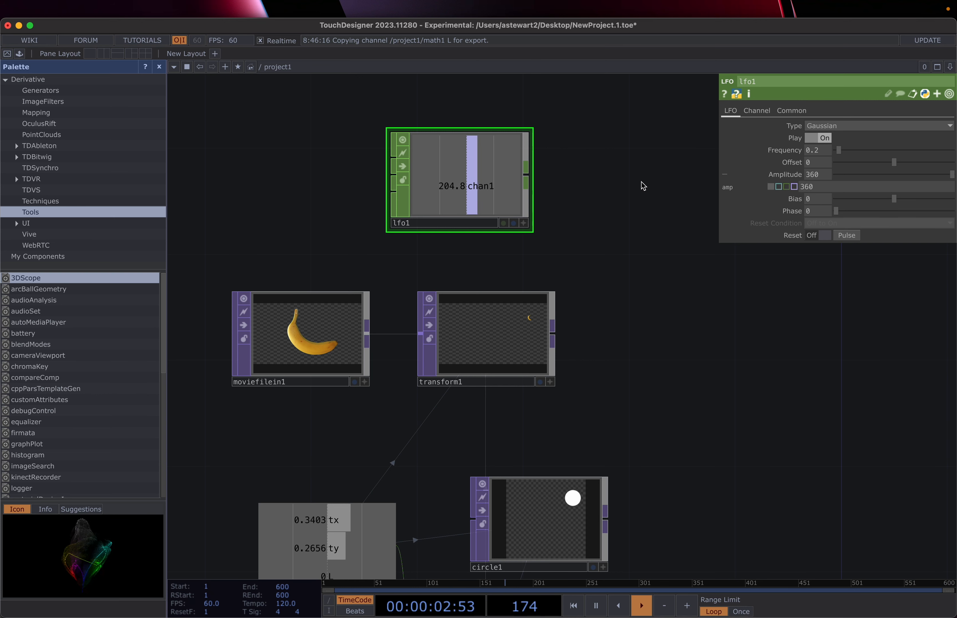
pyautogui.click(876, 123)
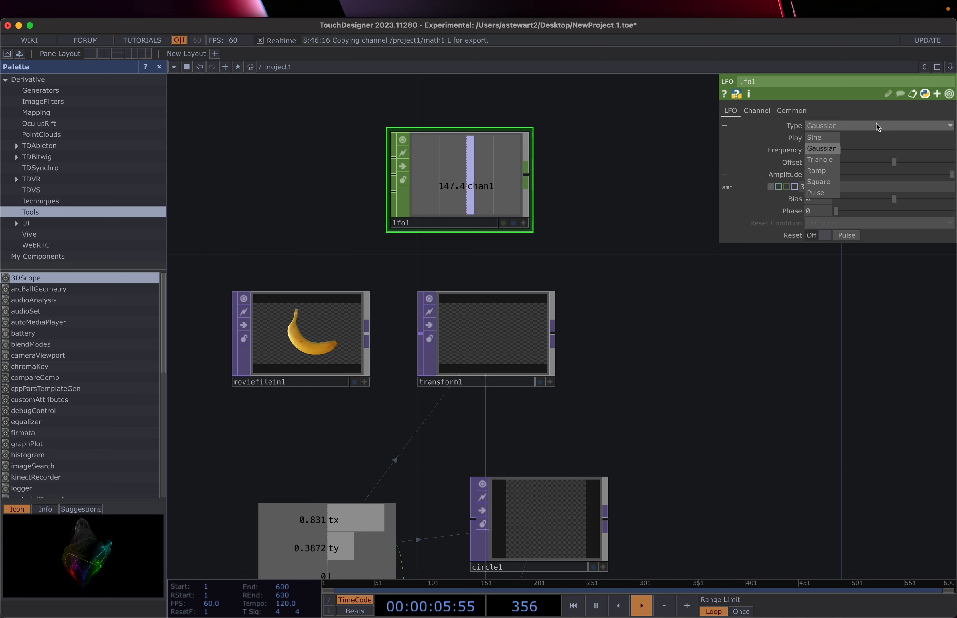
pyautogui.click(831, 160)
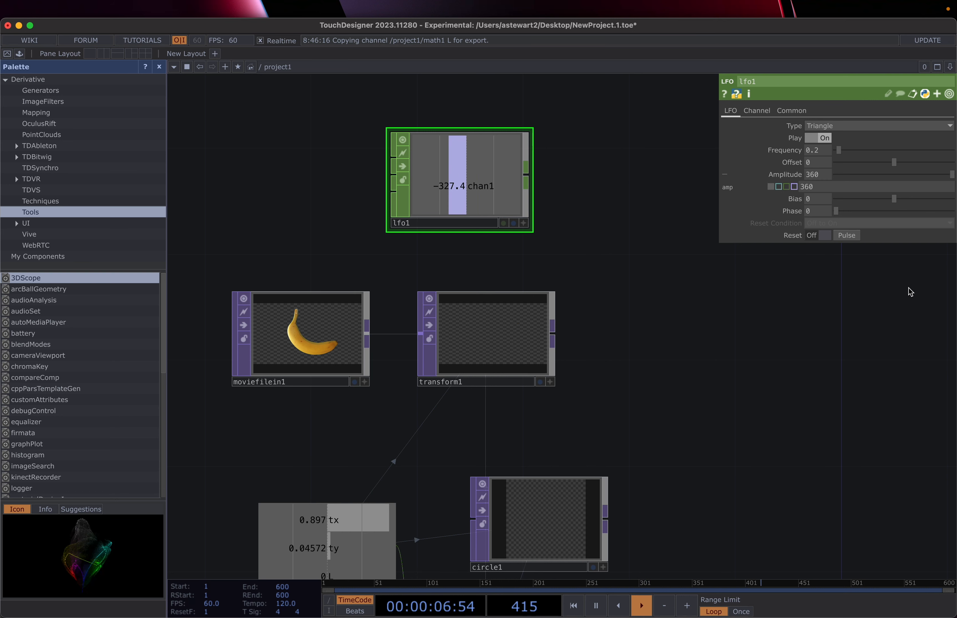
pyautogui.click(831, 124)
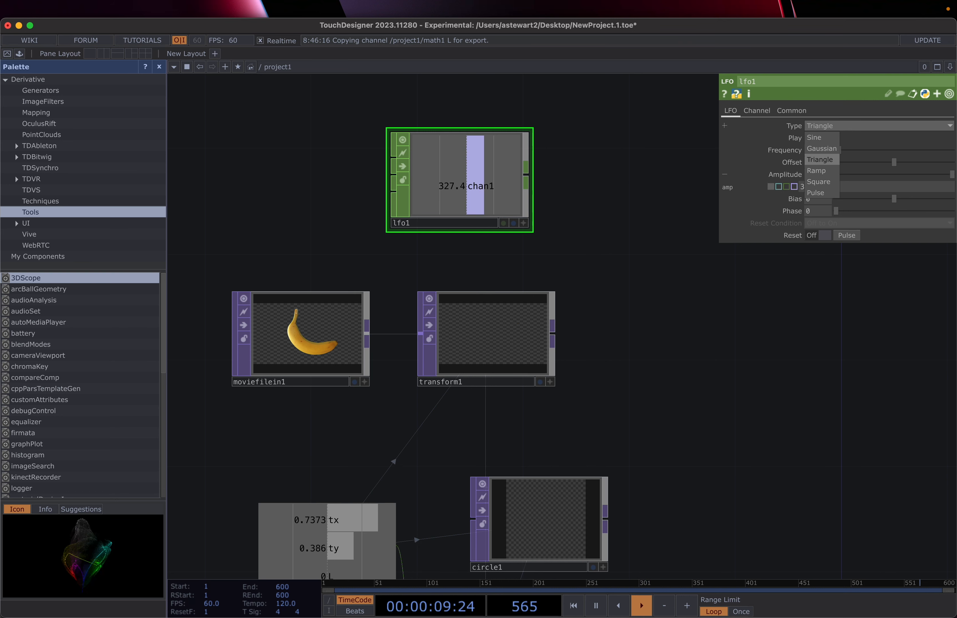
pyautogui.click(821, 179)
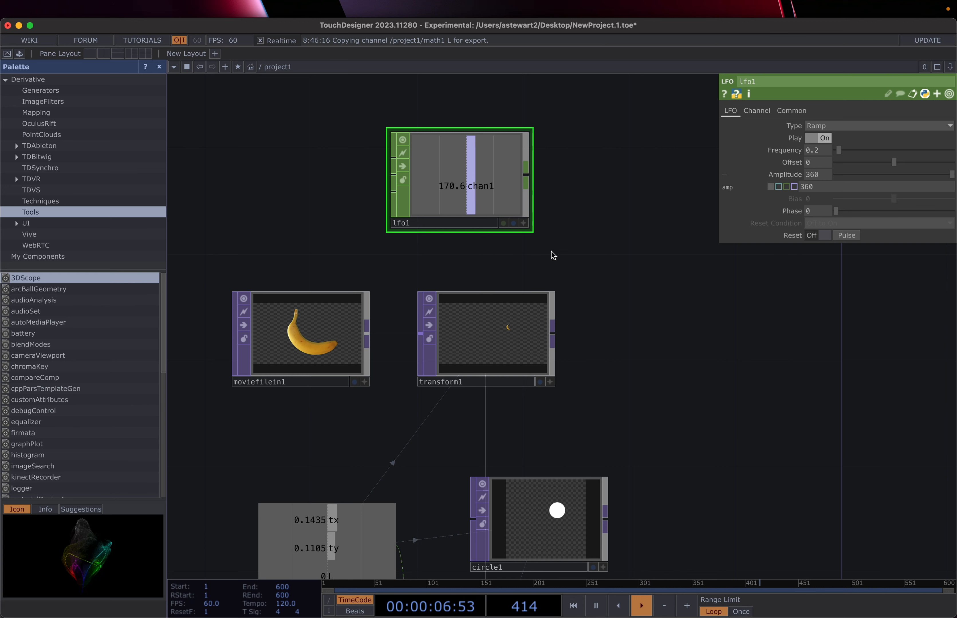
pyautogui.click(884, 126)
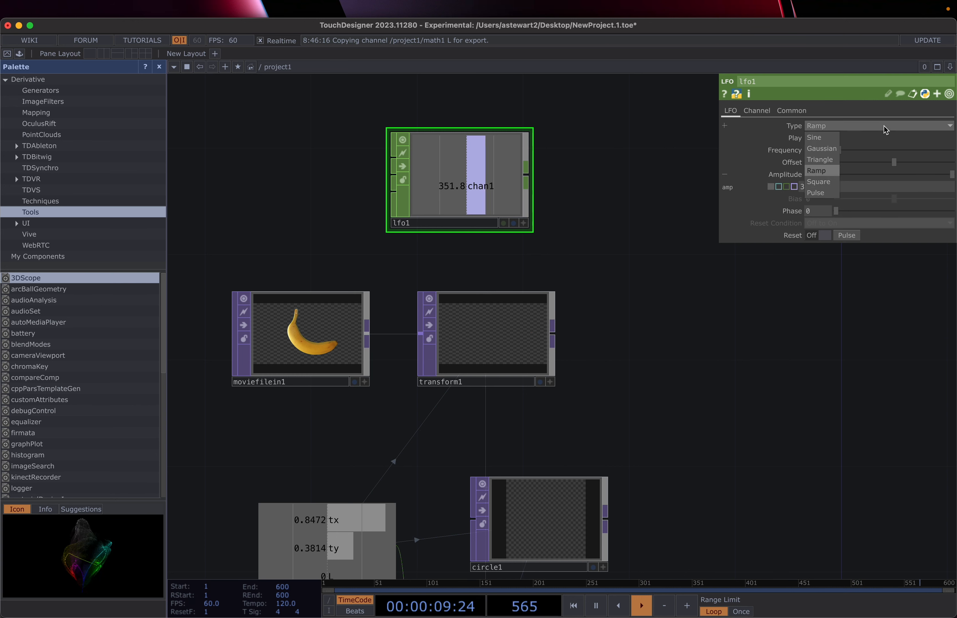
pyautogui.click(811, 182)
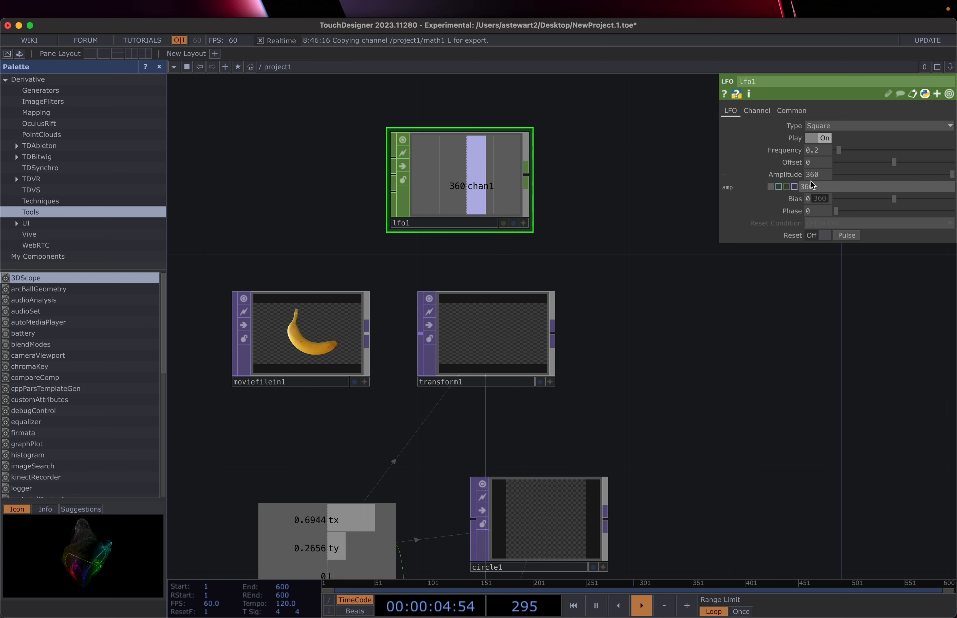
pyautogui.click(843, 125)
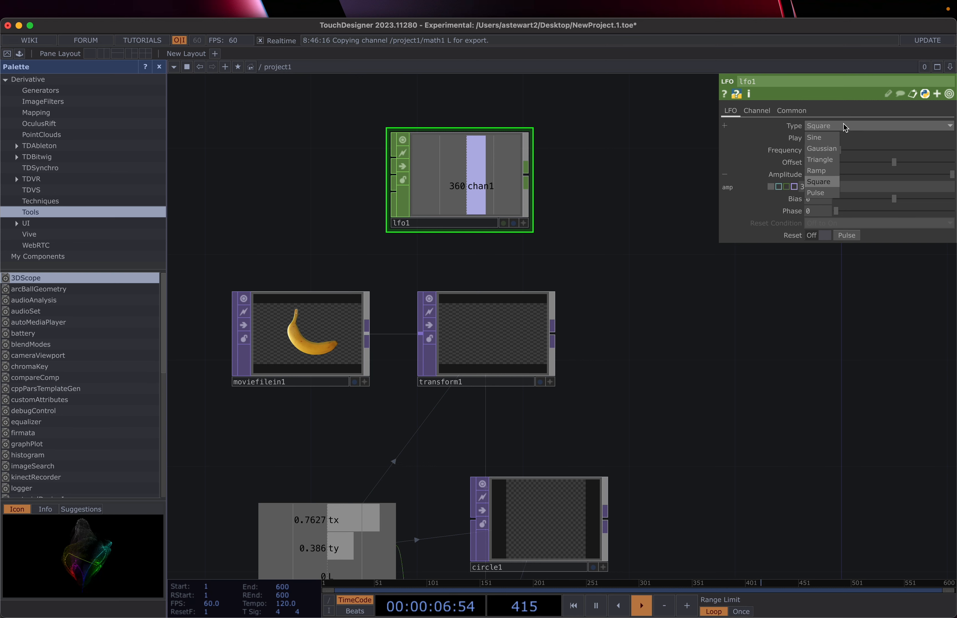
pyautogui.click(819, 193)
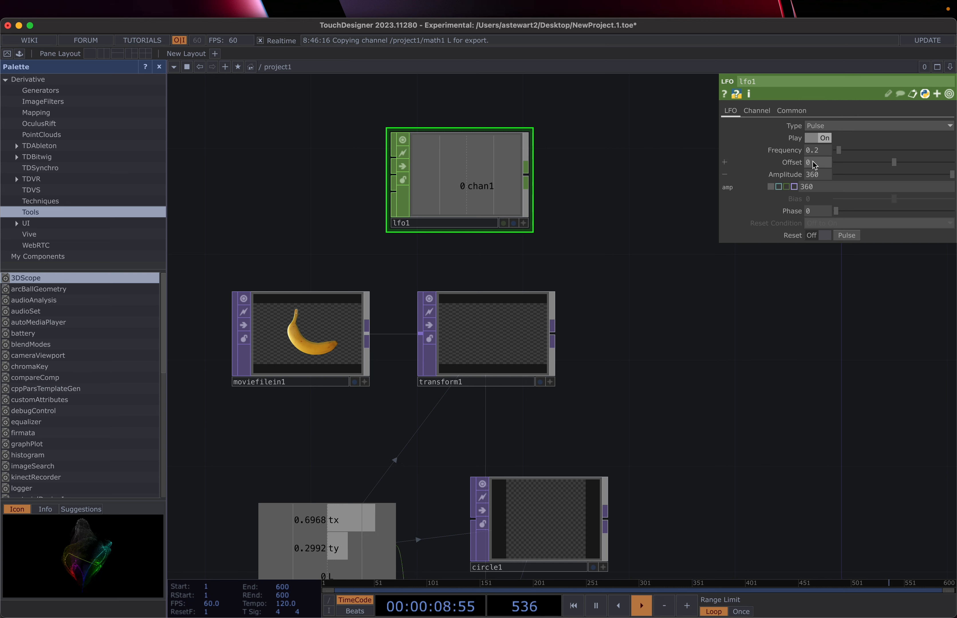
# Step: Set lfo1's wave back to Sine and bring up transform1's parameters
pyautogui.click(834, 125)
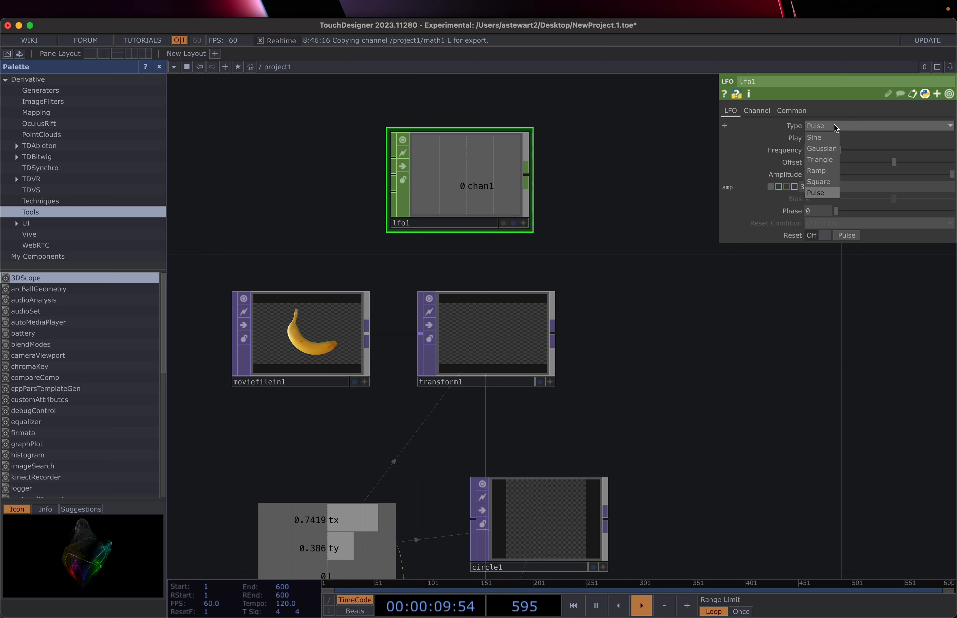
pyautogui.click(830, 139)
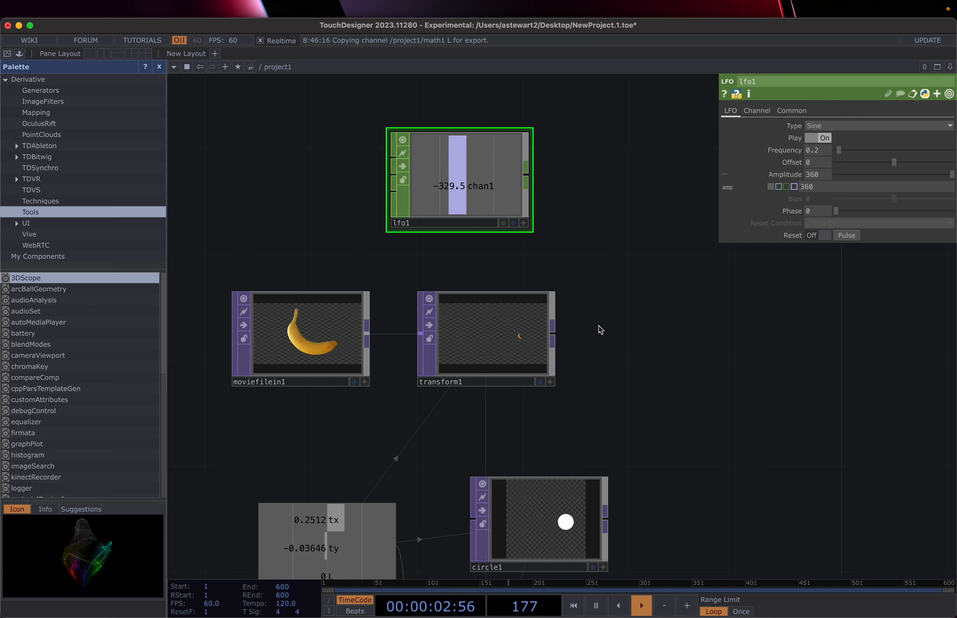
pyautogui.click(469, 339)
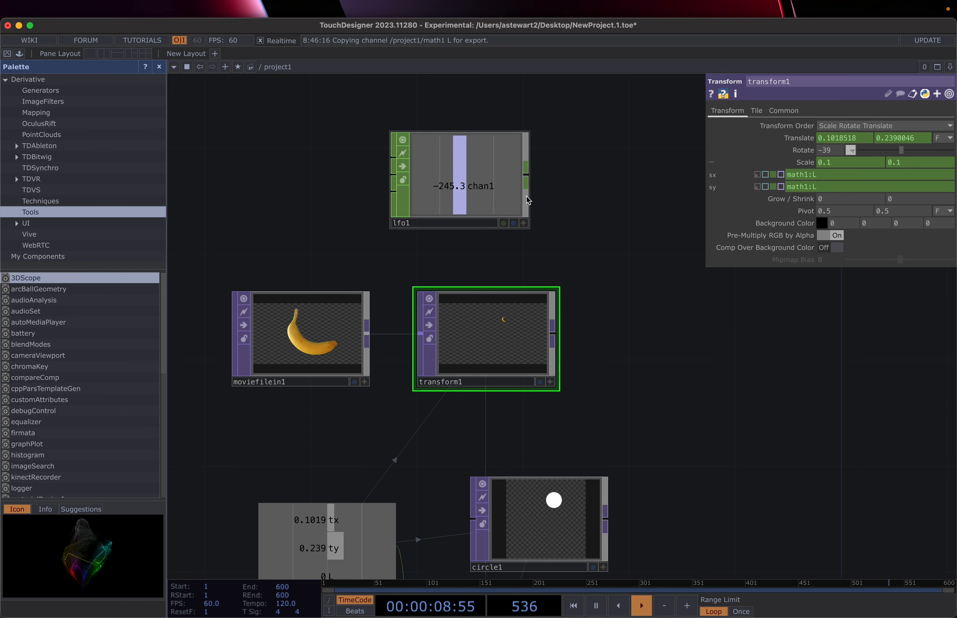
# Step: Export lfo1's chan1 to transform1's Rotate and show transform1's output as the network background
pyautogui.click(522, 224)
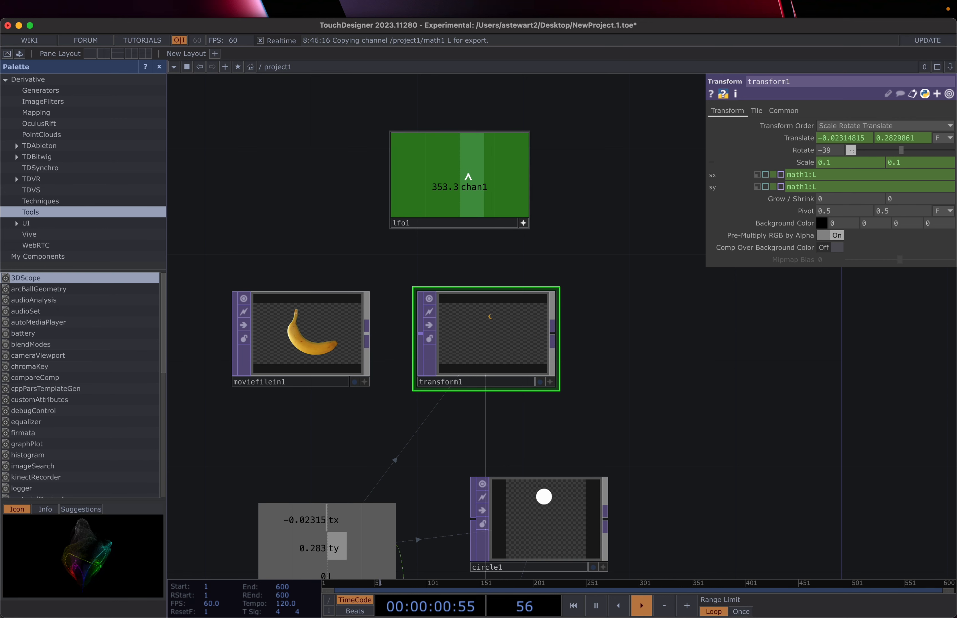
pyautogui.moveTo(467, 177); pyautogui.dragTo(886, 147)
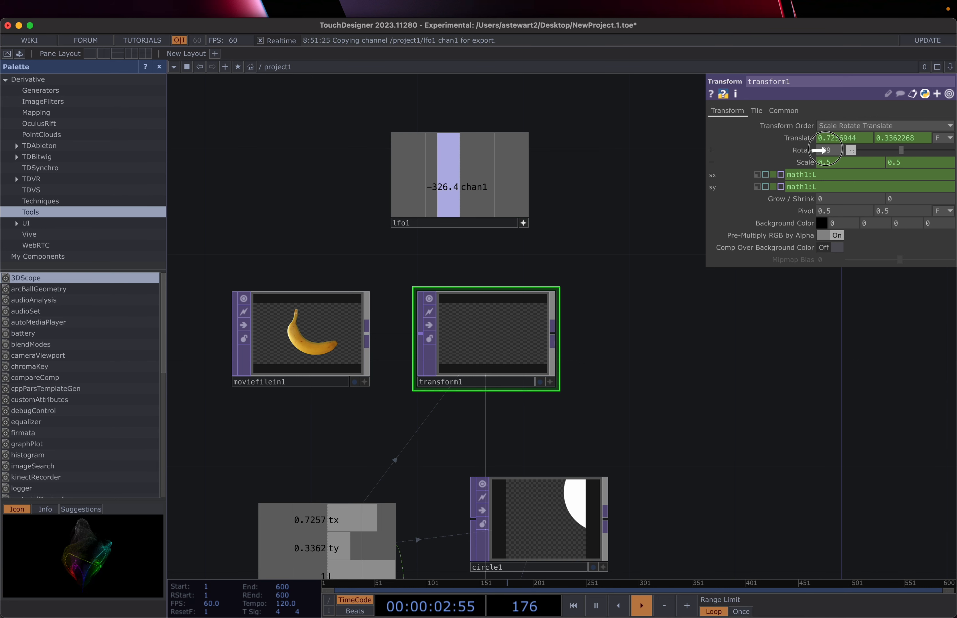
pyautogui.moveTo(825, 150); pyautogui.dragTo(827, 149)
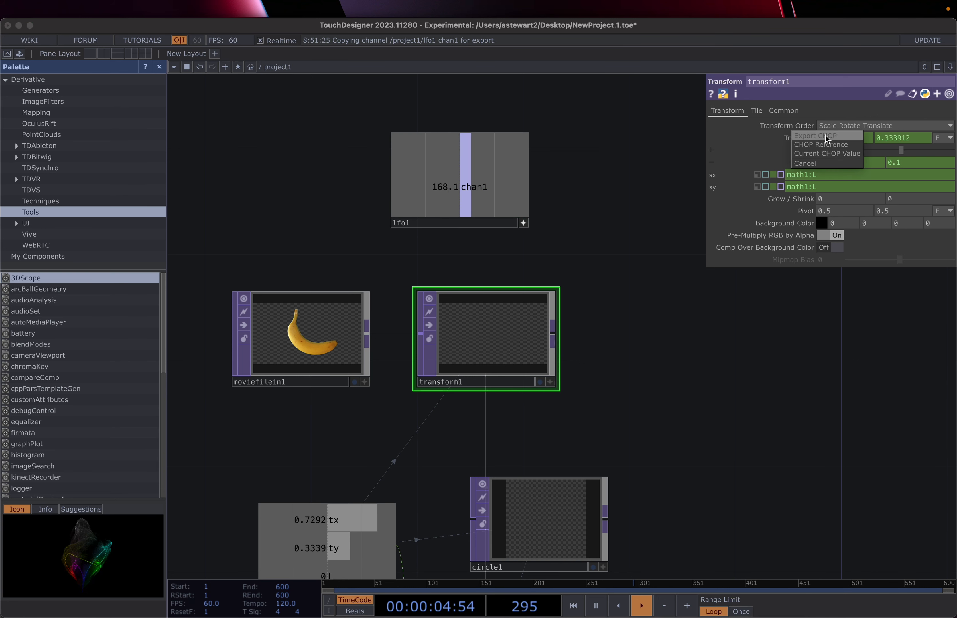
pyautogui.click(826, 136)
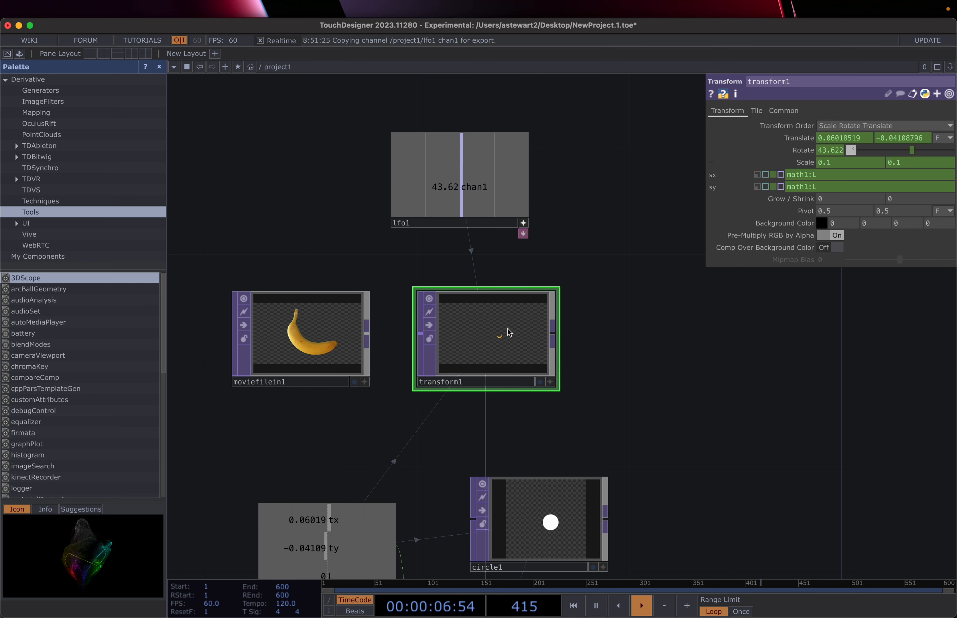
pyautogui.click(540, 383)
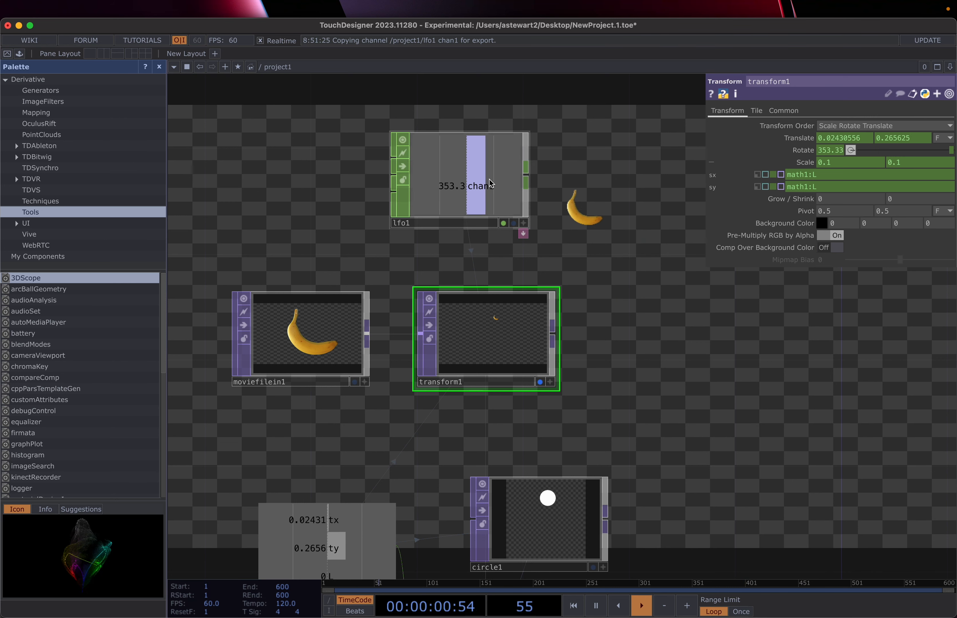
# Step: Switch lfo1's wave from Triangle to Ramp so chan1 climbs 0 to 360
pyautogui.click(486, 176)
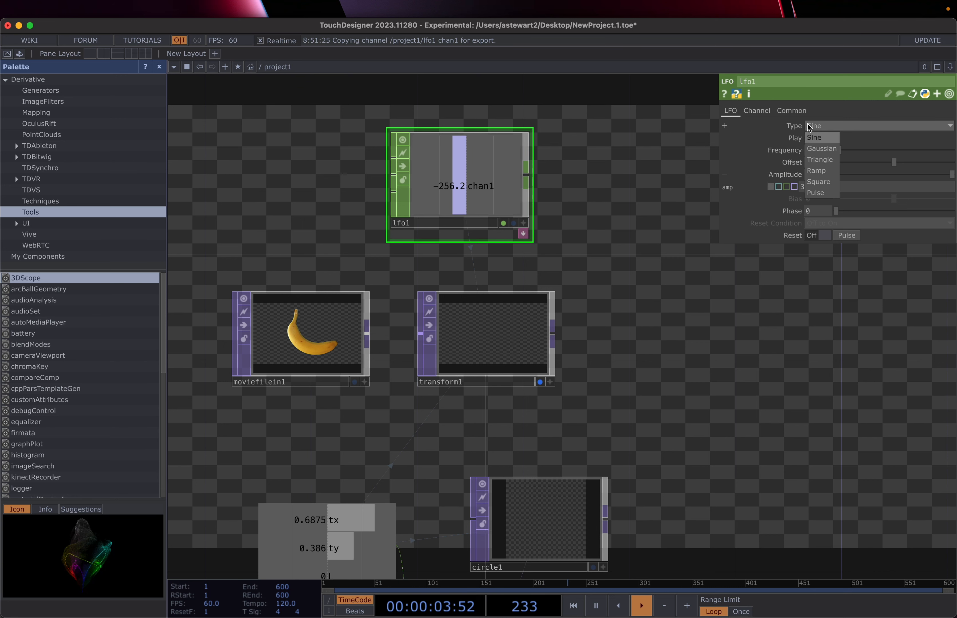
pyautogui.click(820, 159)
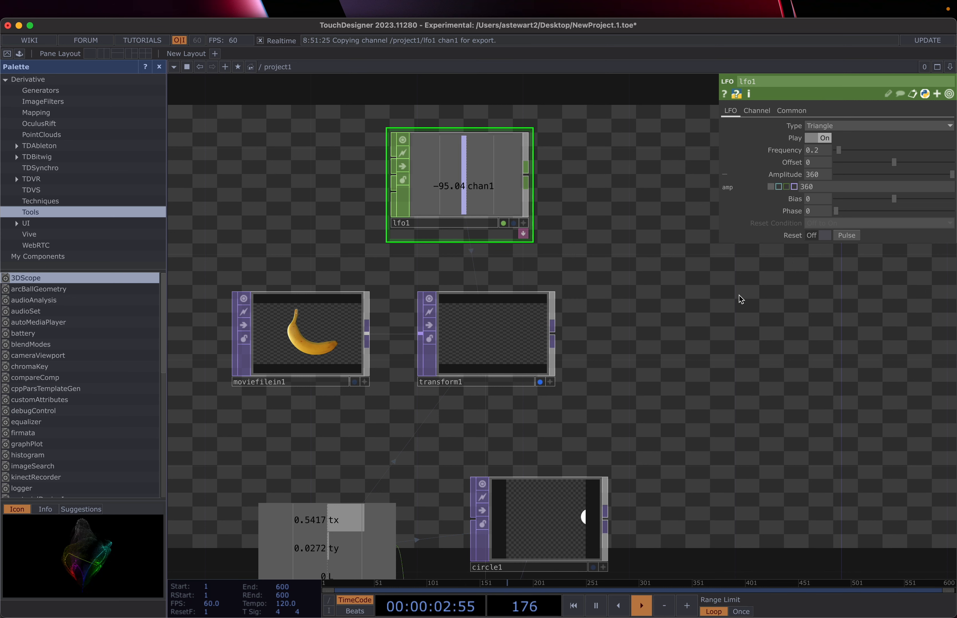
pyautogui.click(818, 130)
pyautogui.click(820, 171)
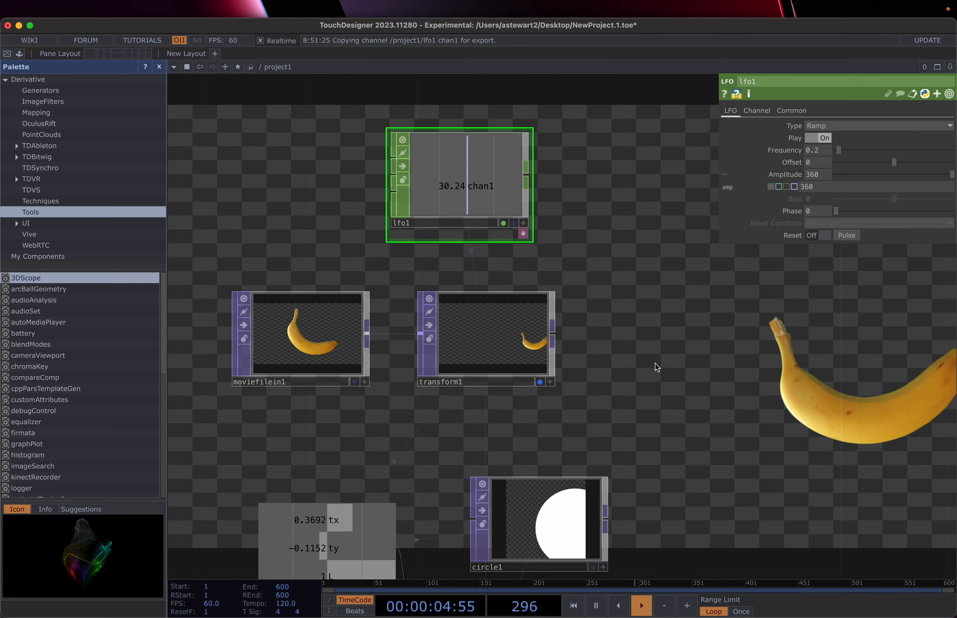
pyautogui.moveTo(655, 364); pyautogui.dragTo(577, 367)
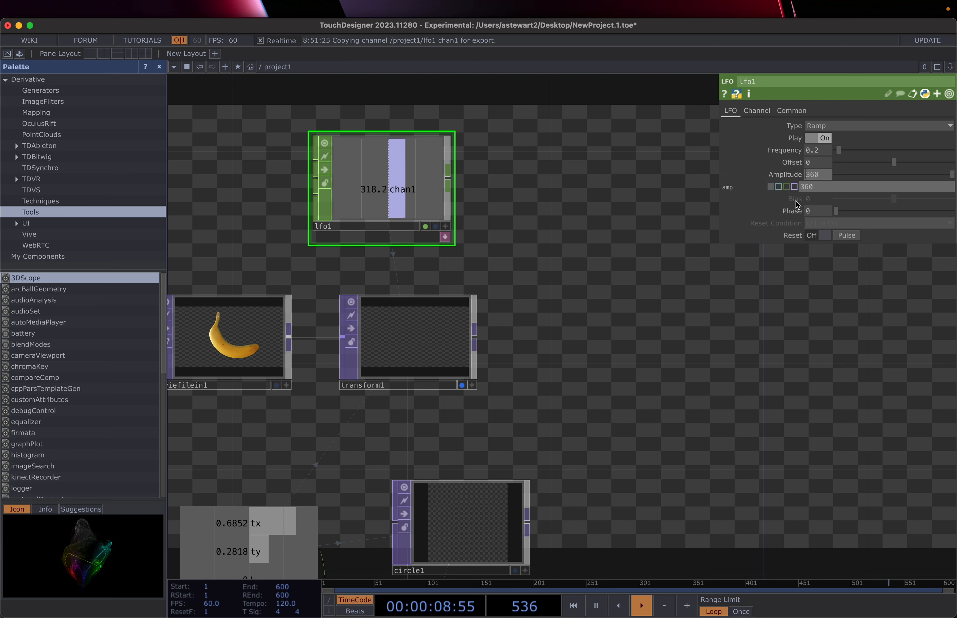
# Step: Set lfo1's Amplitude to -360 and its wave back to Sine
pyautogui.write('-')
pyautogui.click(621, 351)
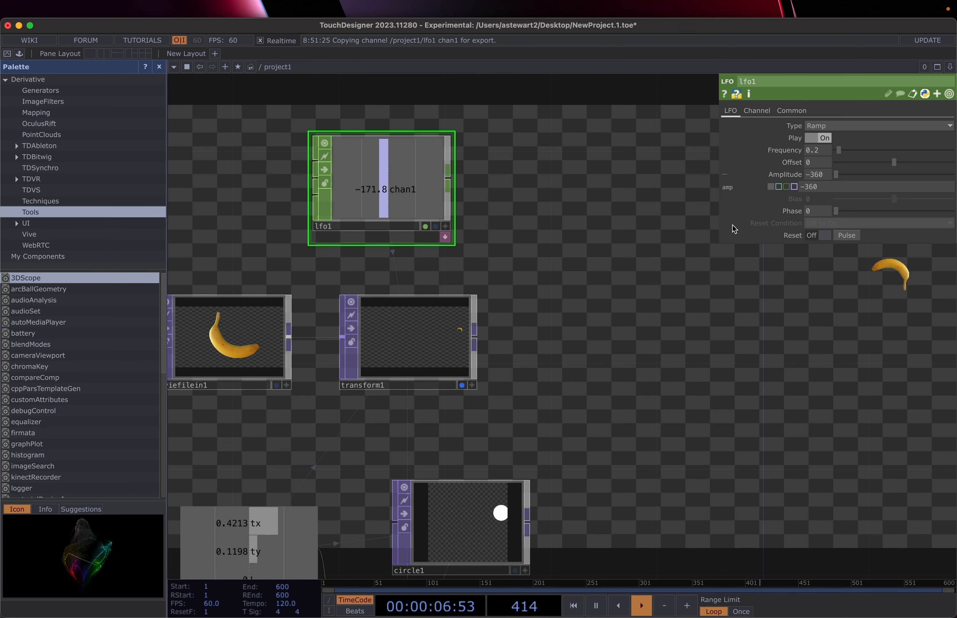
pyautogui.click(872, 128)
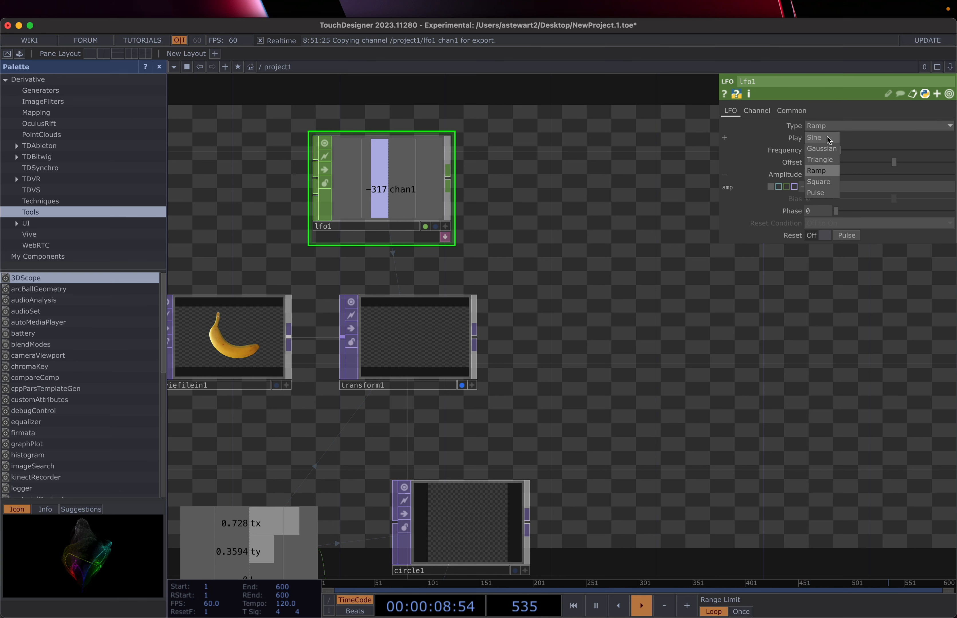
pyautogui.click(825, 137)
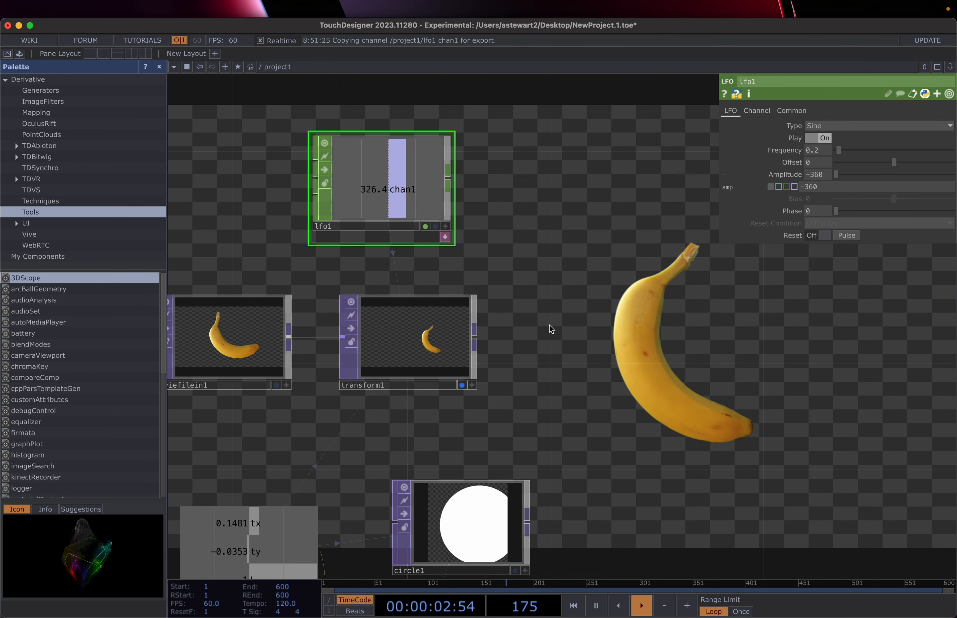
# Step: Click-hold the canvas to check the banana enlarges while it rotates
pyautogui.moveTo(551, 329); pyautogui.dragTo(582, 311)
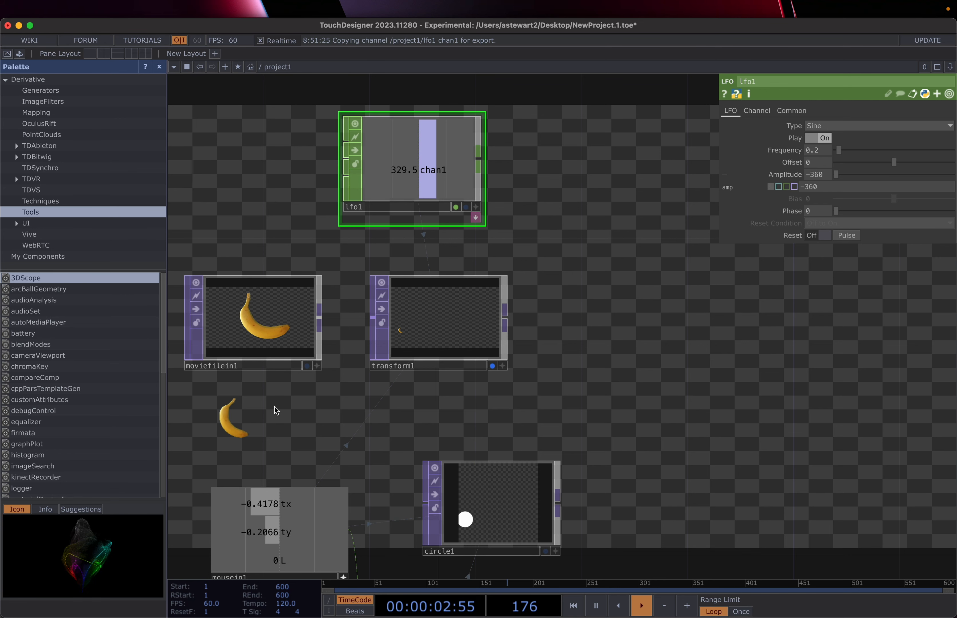
pyautogui.click(613, 322)
pyautogui.moveTo(613, 322); pyautogui.dragTo(608, 317)
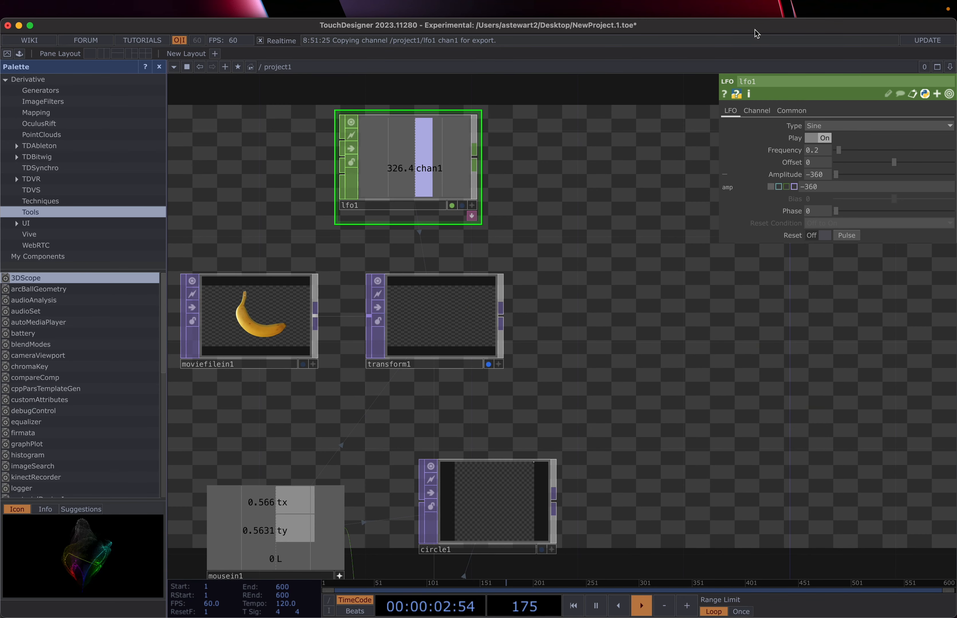
pyautogui.moveTo(825, 4)
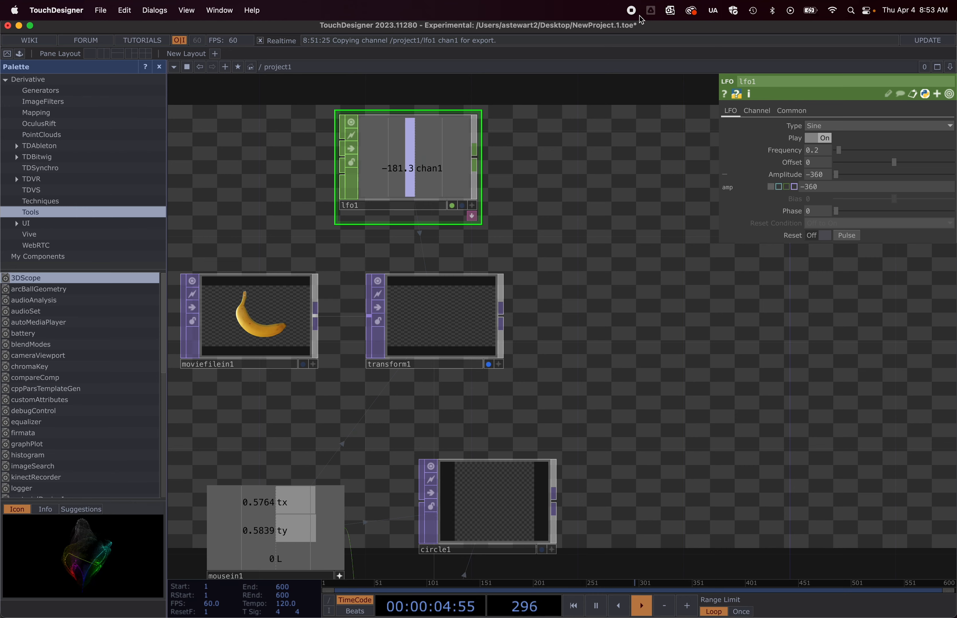